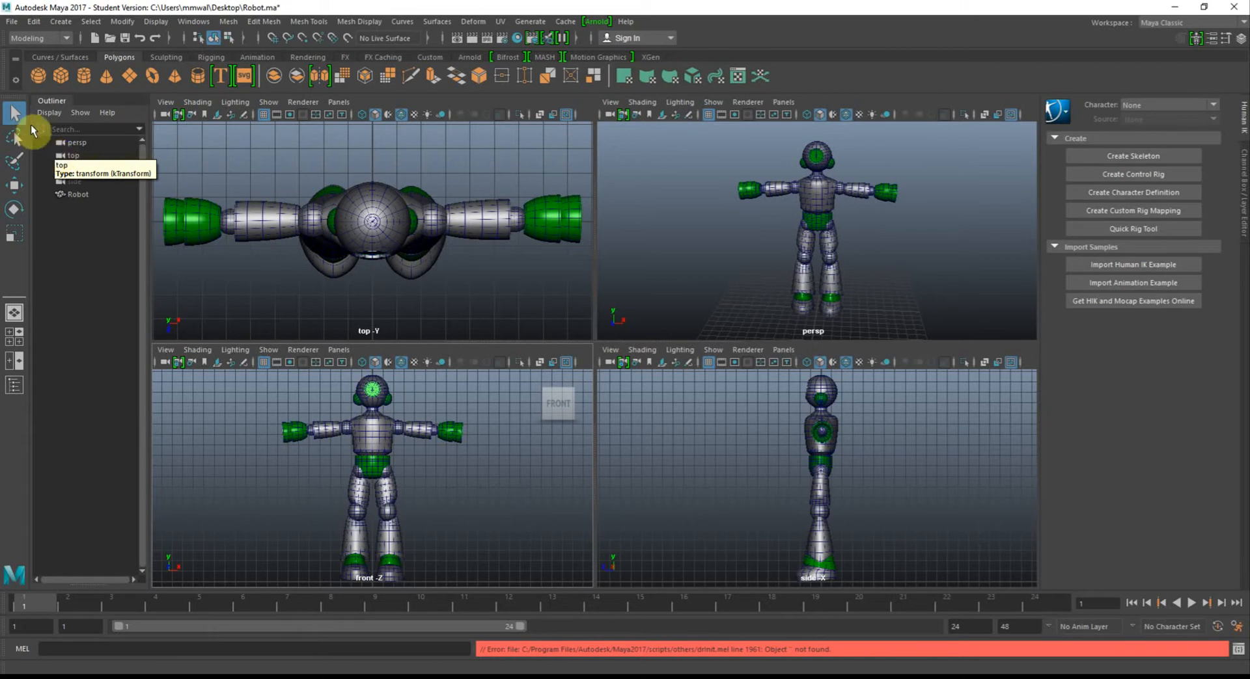
Select the Robot mesh, switch to the Rigging menu set and open the Quick Rig tool.
left_click(301, 223)
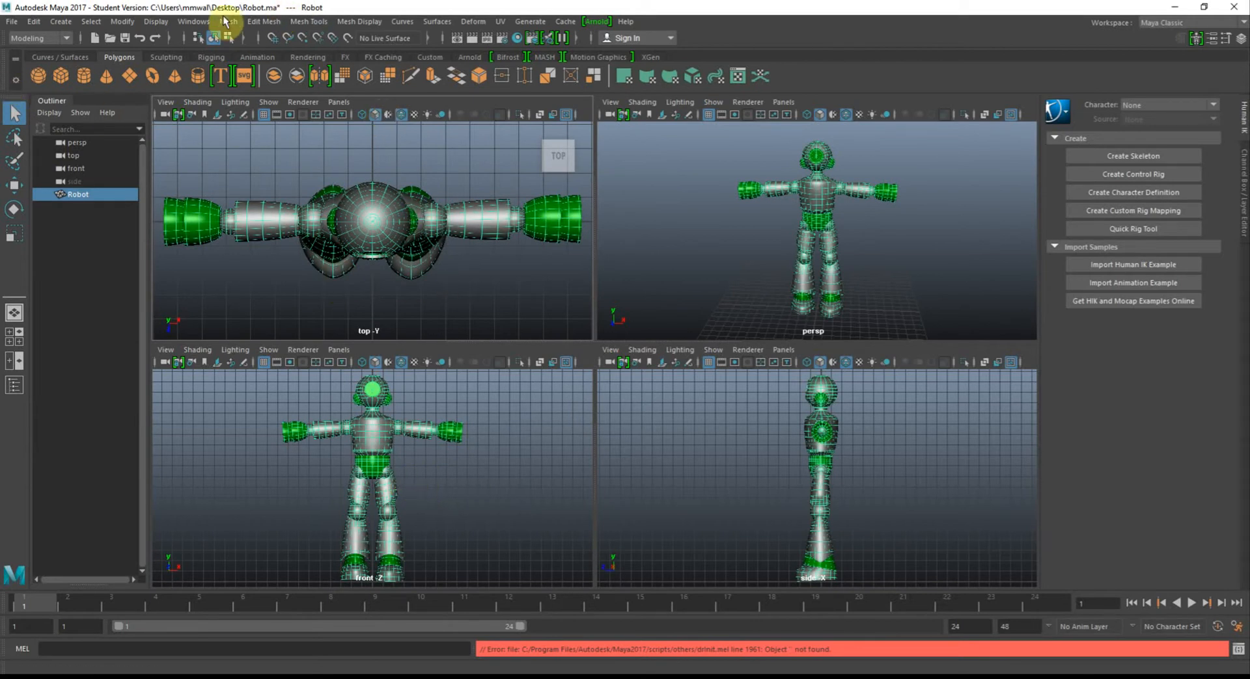
left_click(63, 39)
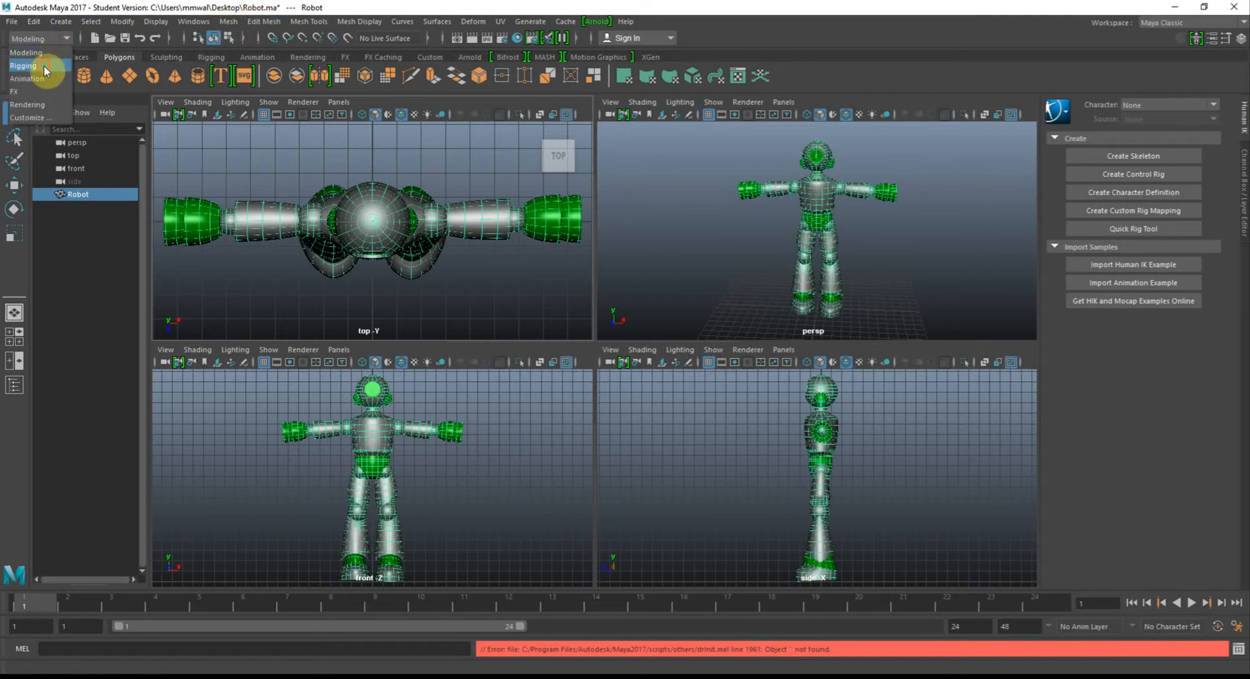
left_click(44, 65)
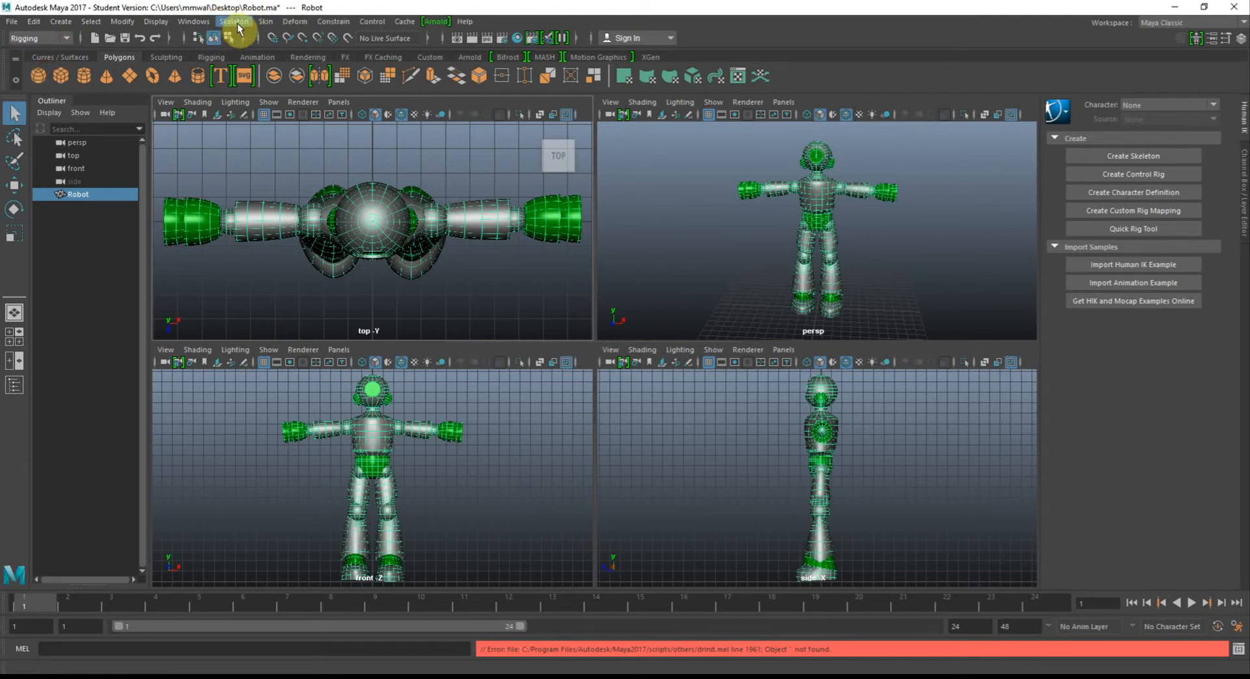
left_click(236, 21)
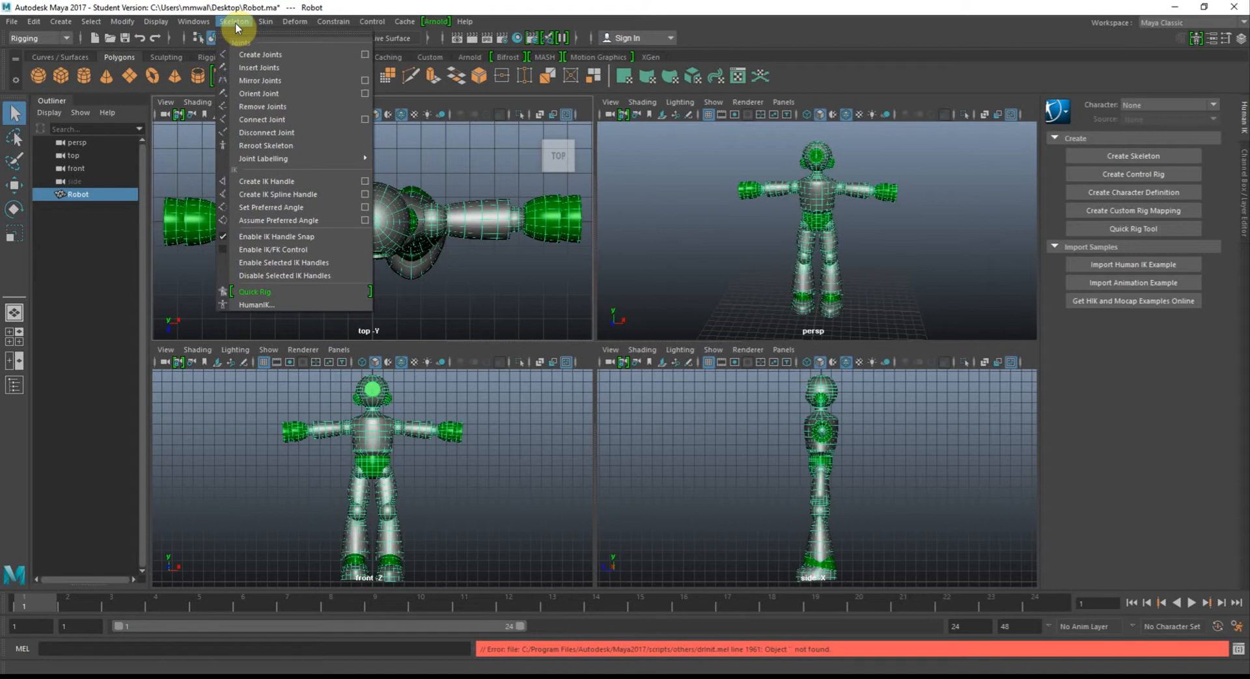
left_click(311, 293)
mouse_move(1023, 62)
left_mouse_down()
mouse_move(990, 58)
mouse_move(1024, 57)
left_mouse_up()
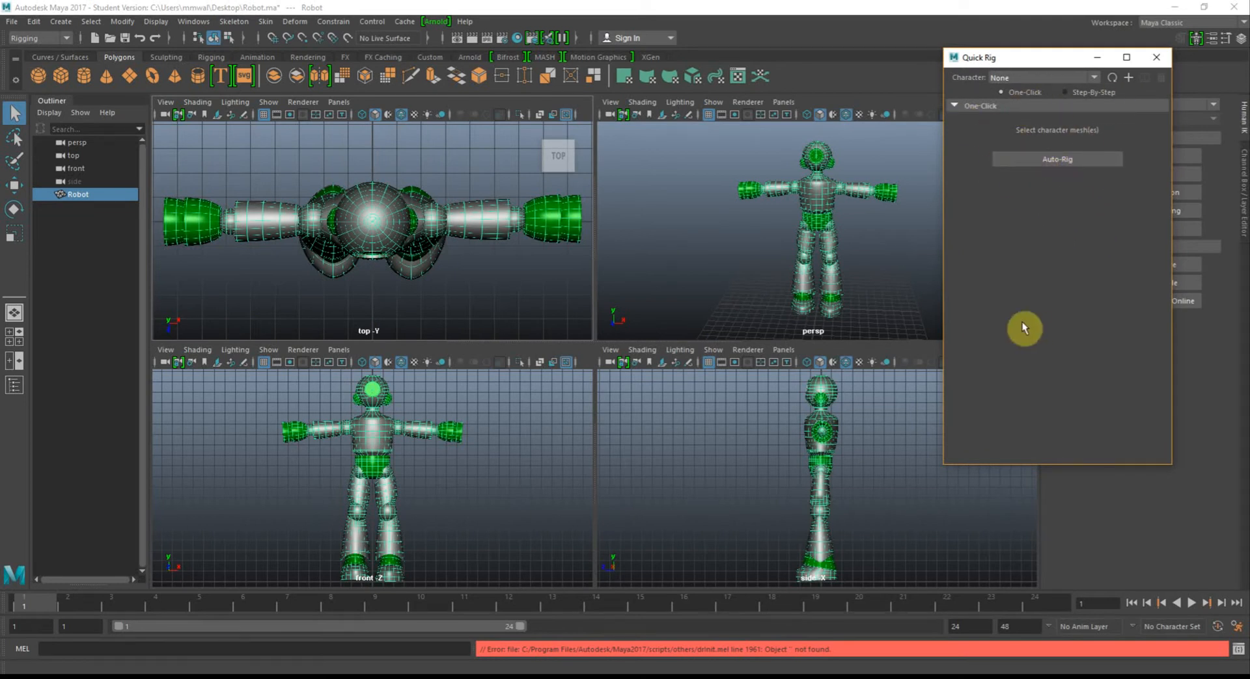
Auto-rig the robot with the One-Click method and inspect the skeleton and controls in the top and front views.
left_click(1055, 162)
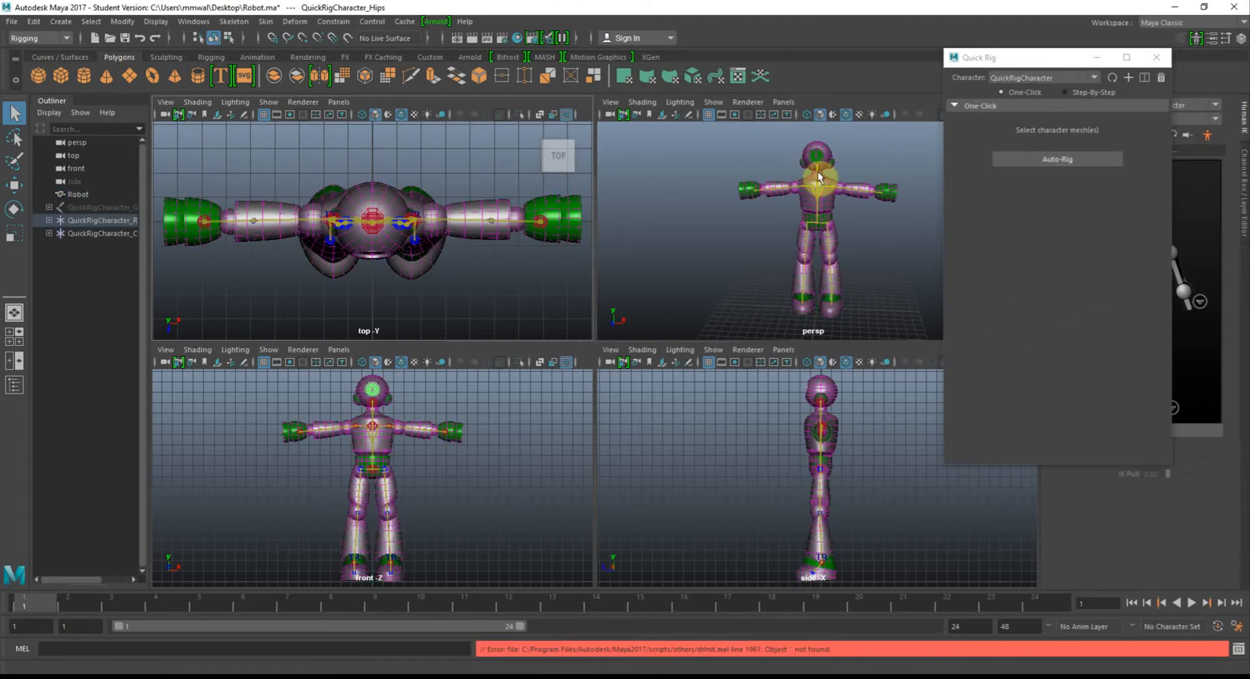
left_click(369, 251)
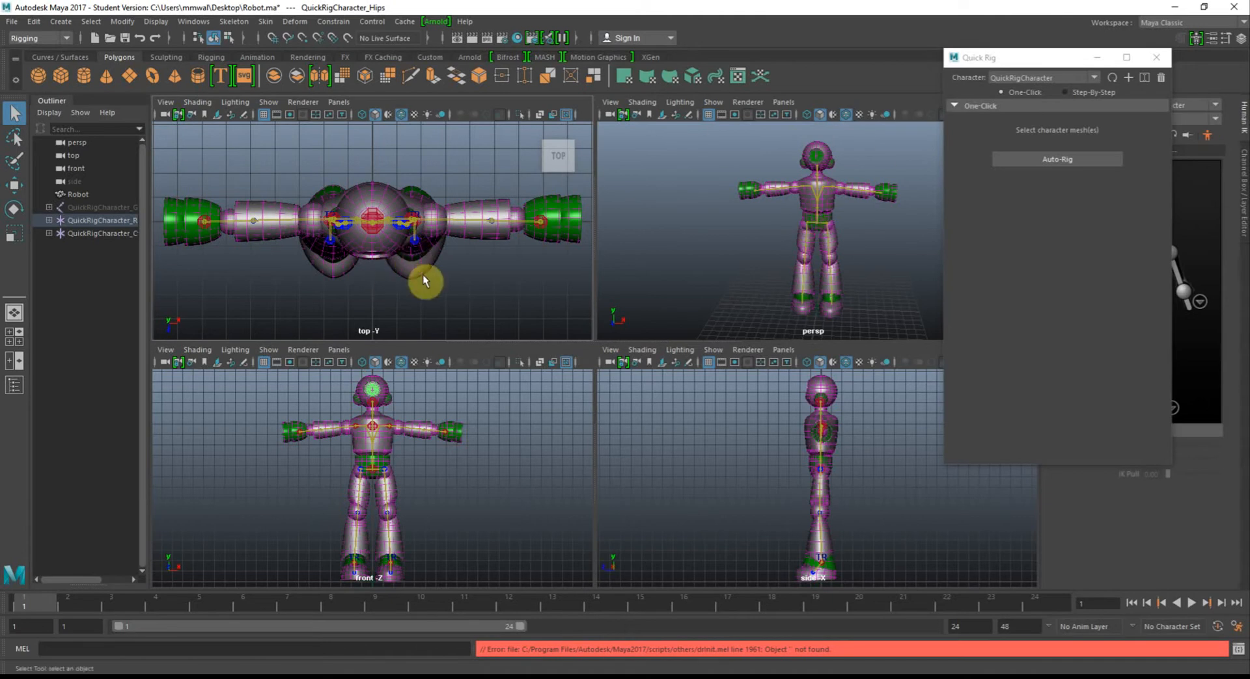
scroll(426, 278, "up", 4)
scroll(486, 437, "up", 3)
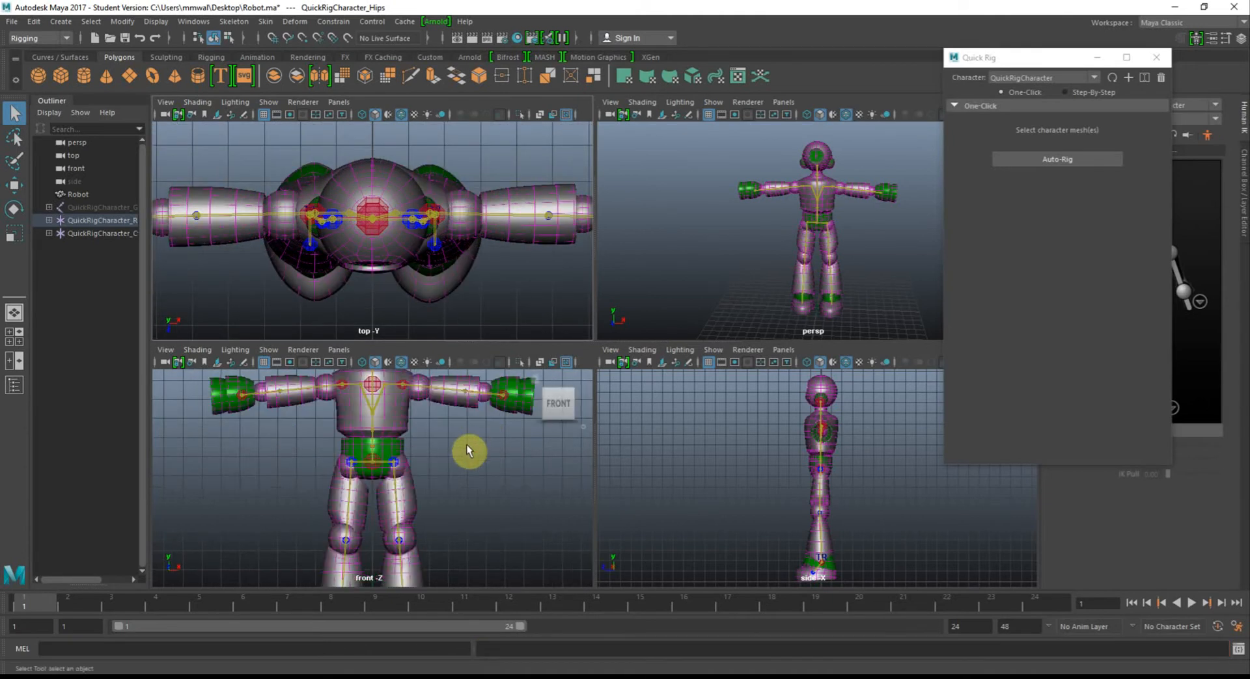
scroll(468, 451, "up", 2)
middle_click_drag(505, 418, 426, 498, "alt")
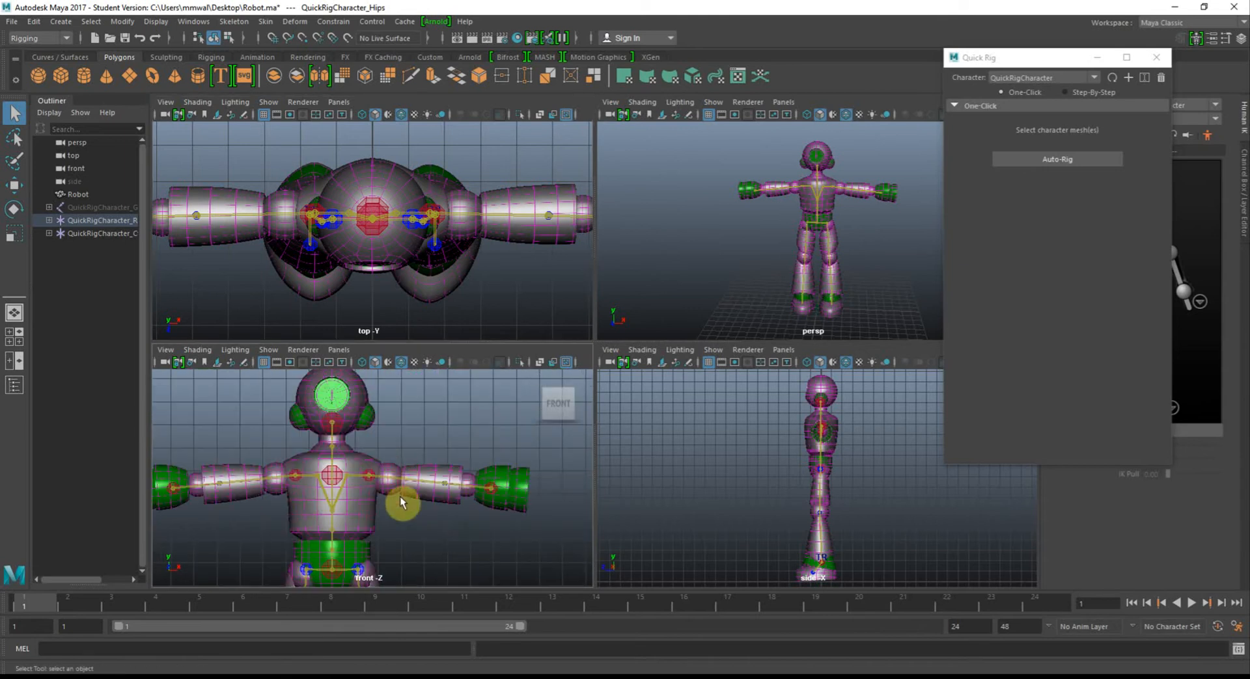
scroll(400, 497, "down", 1)
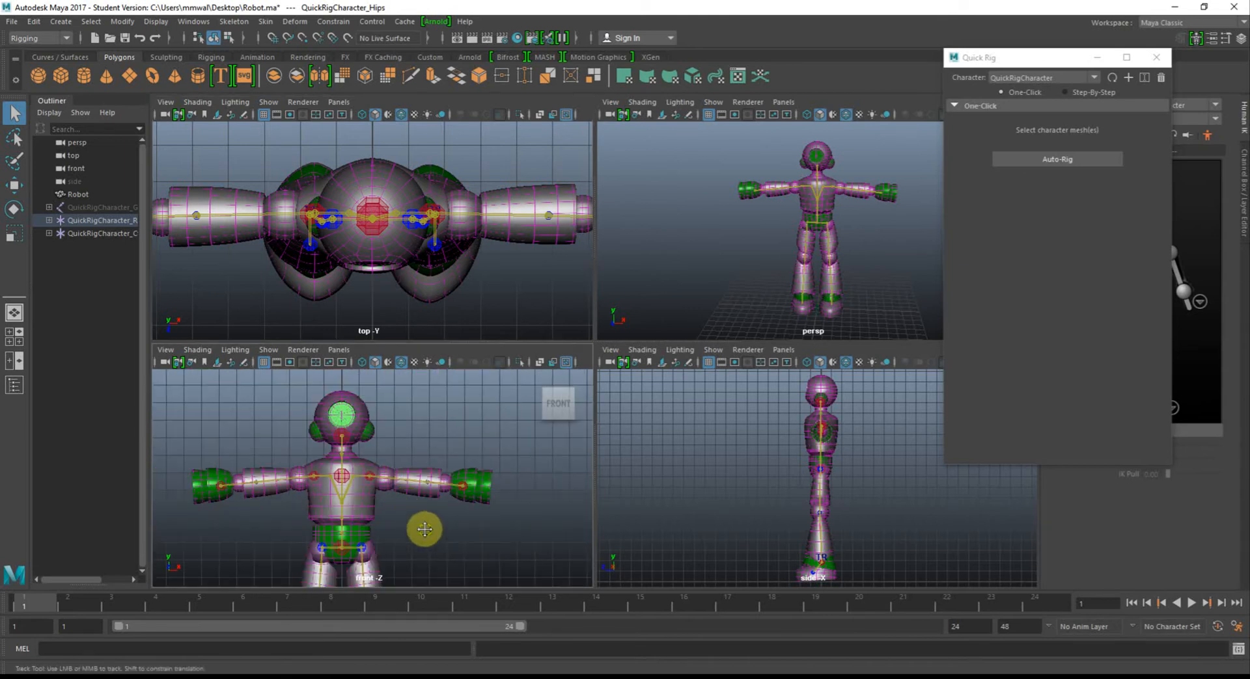
middle_click_drag(424, 527, 455, 410, "alt")
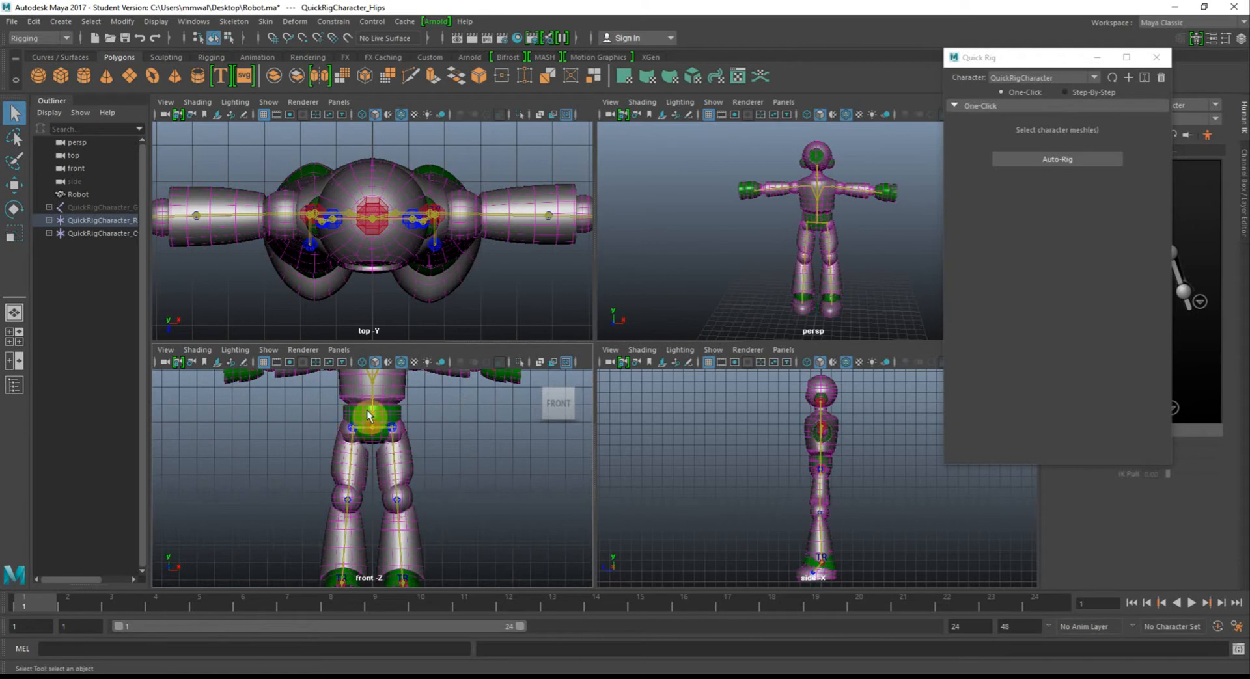
middle_click_drag(482, 532, 447, 619, "alt")
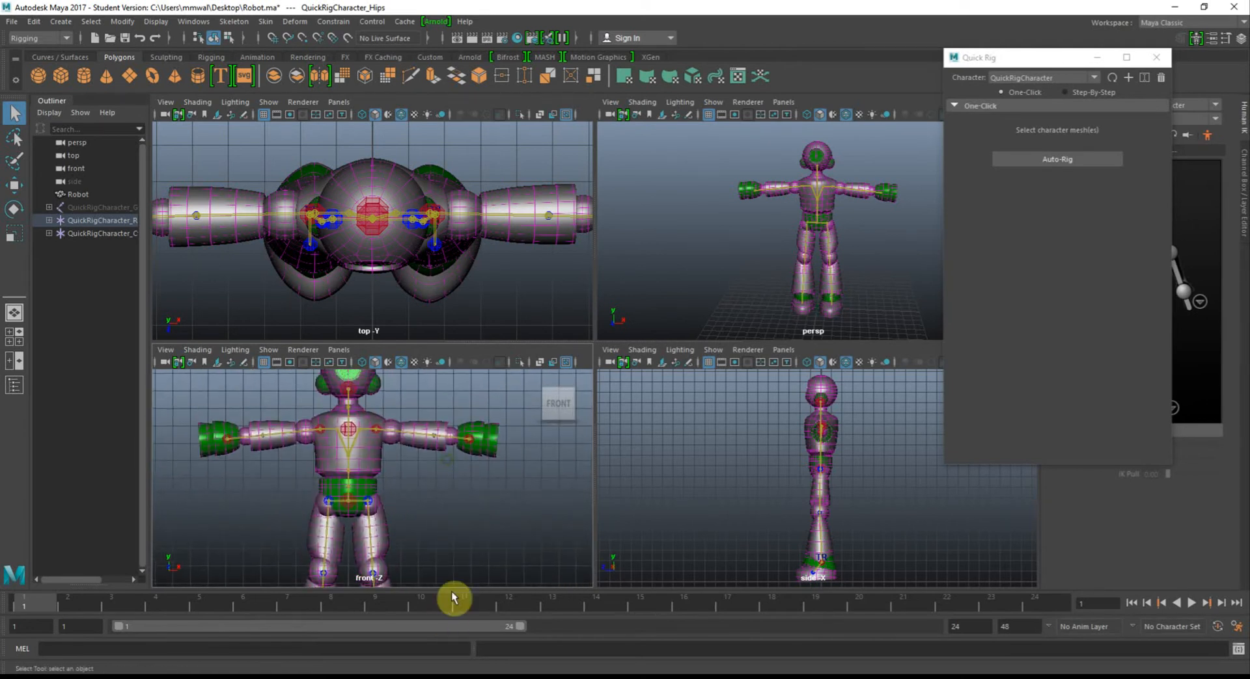
Try moving the left wrist effector inward along X to bend the arm, and undo the move.
left_click(475, 445)
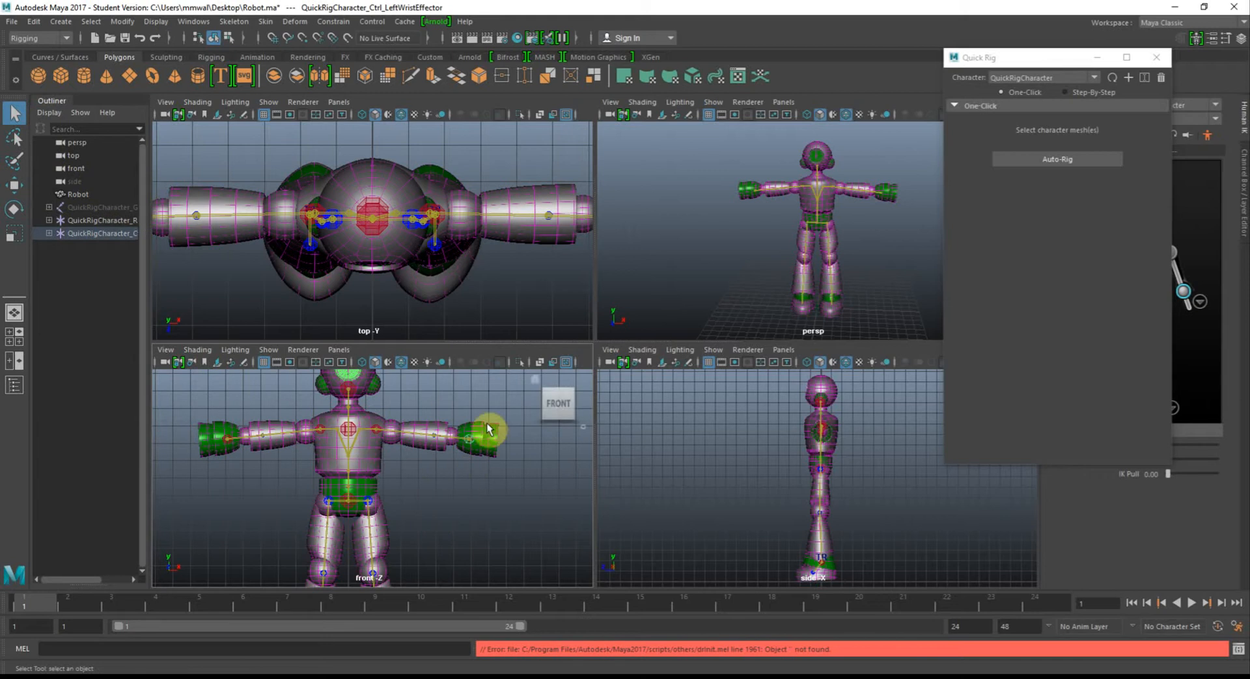
left_click(14, 185)
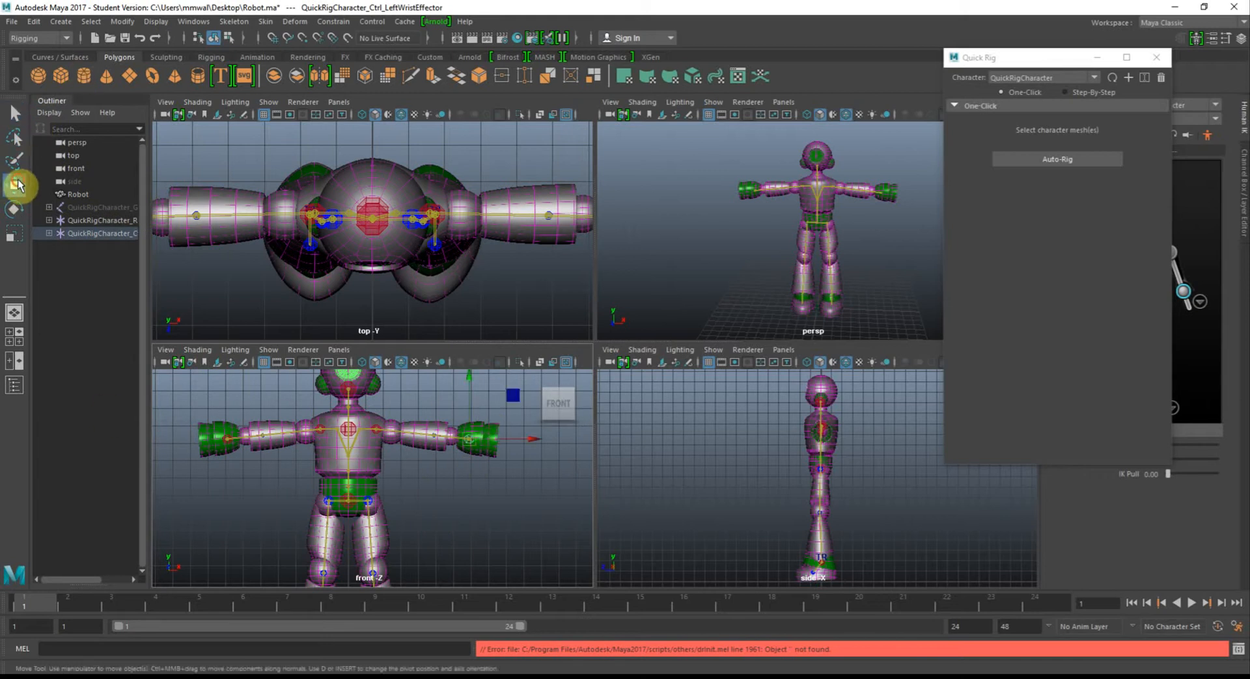
left_click_drag(534, 443, 505, 437)
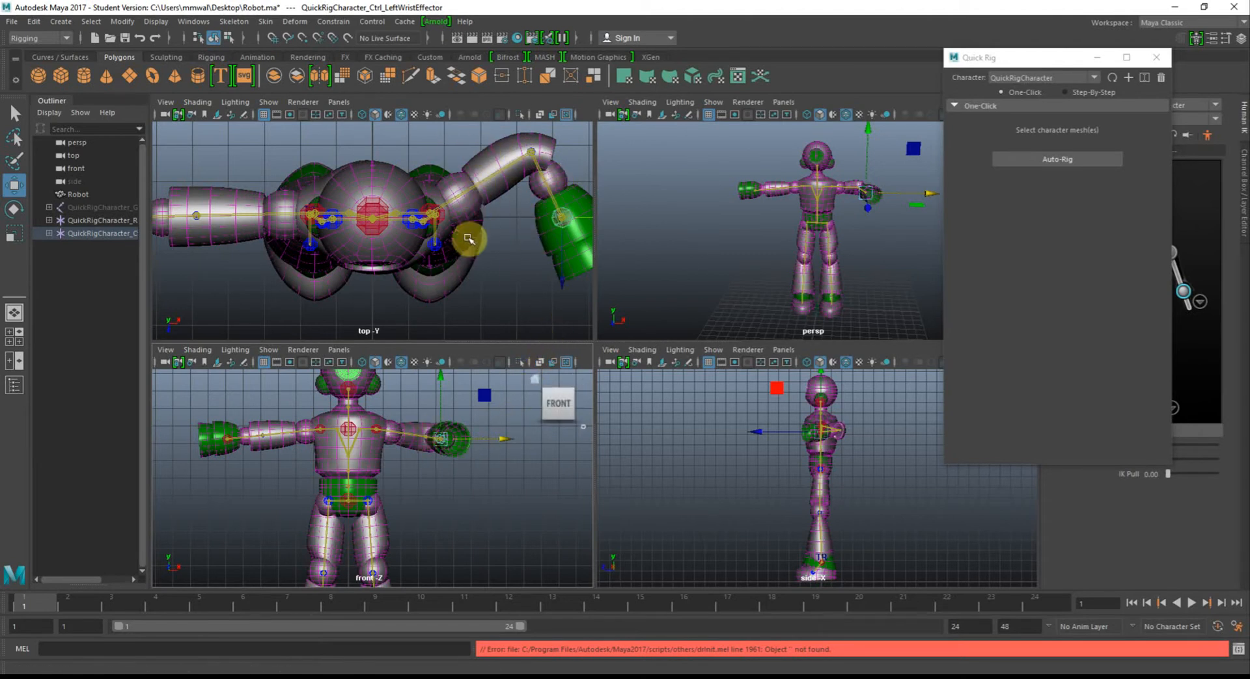
key("ctrl")
key("ctrl+z")
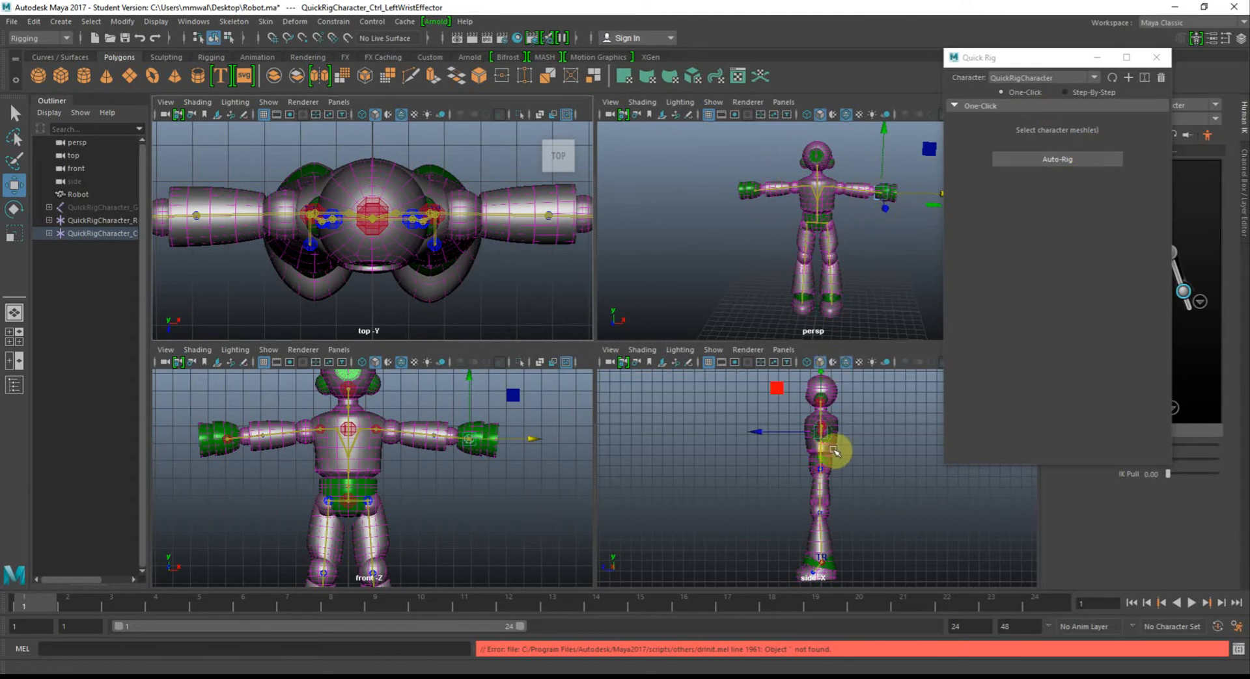
Delete the auto-generated rig character with its skin, skeleton and guides, and switch Quick Rig to Step-By-Step mode.
left_click(1162, 81)
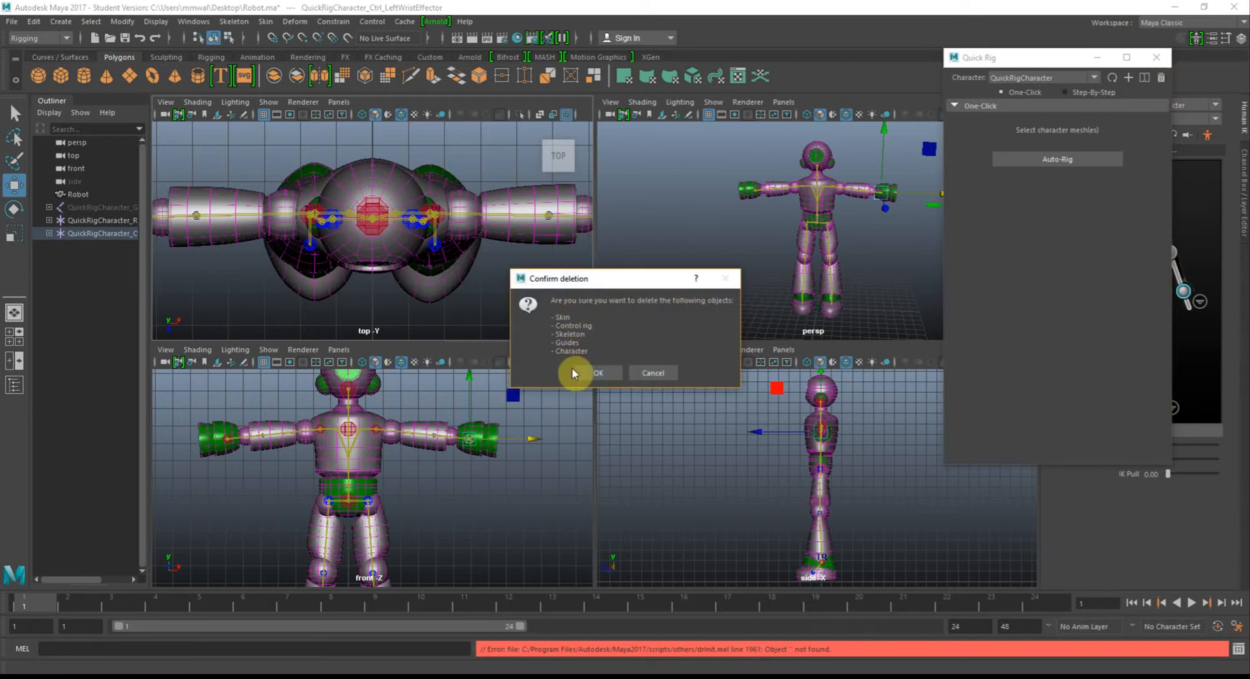
left_click(606, 372)
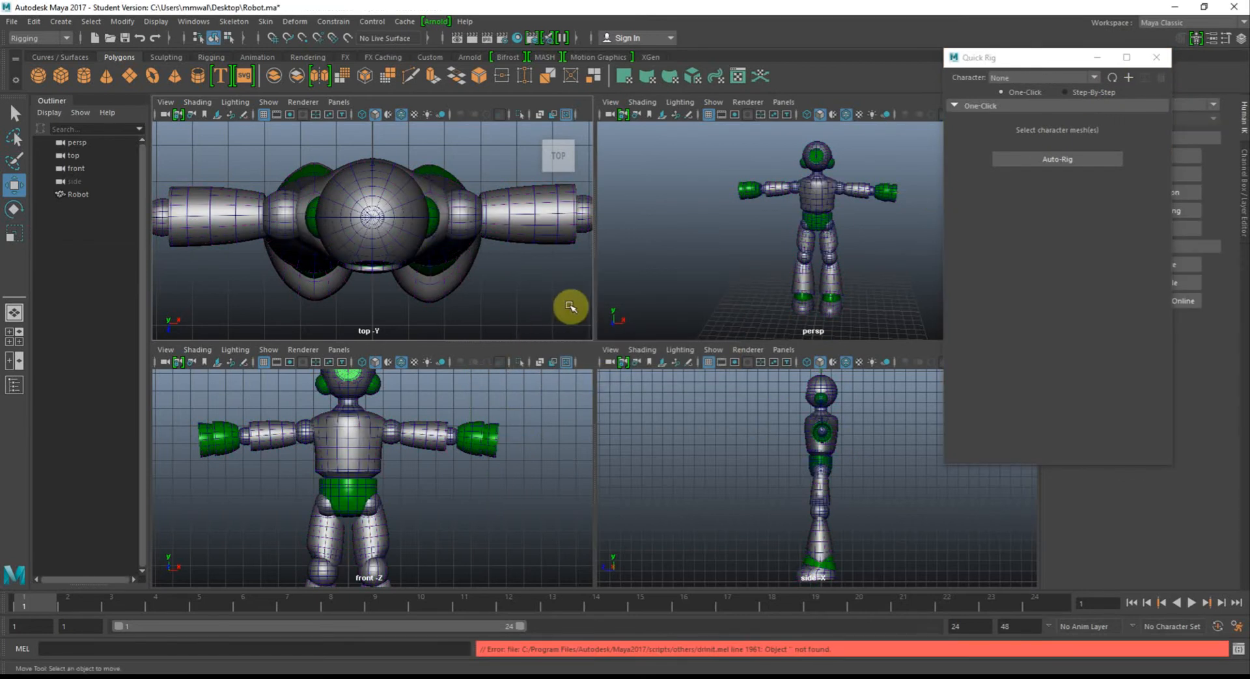
left_click_drag(1020, 58, 978, 53)
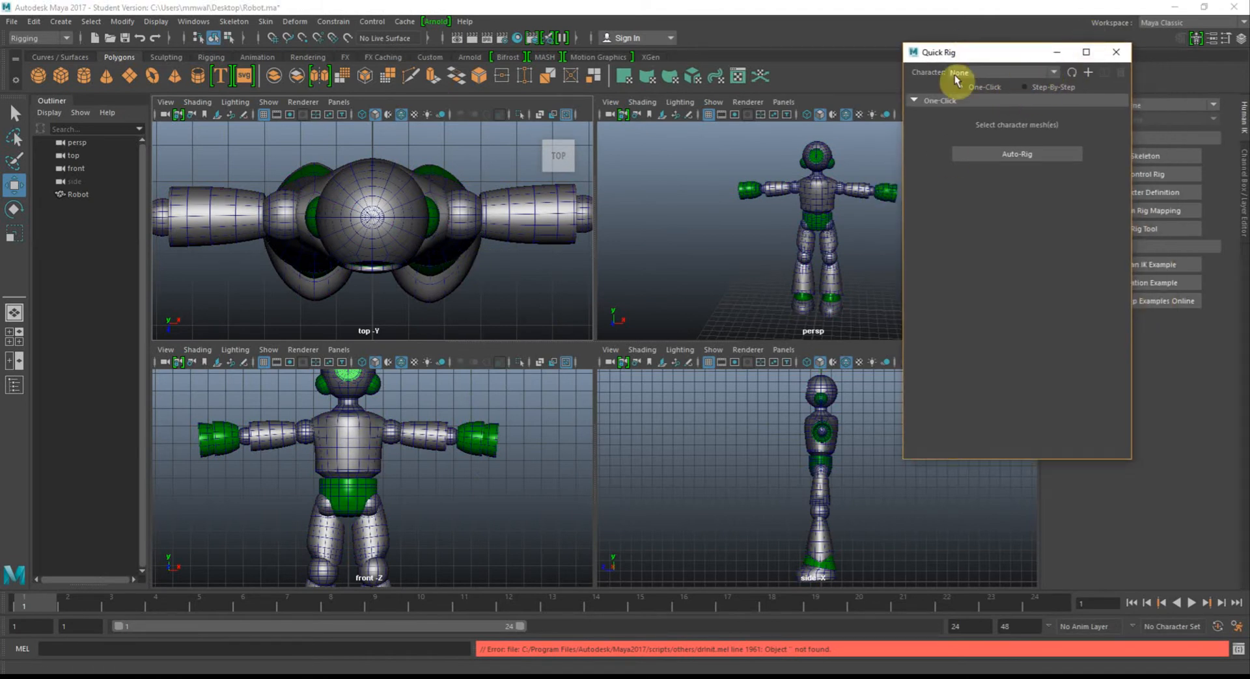
left_click(1044, 87)
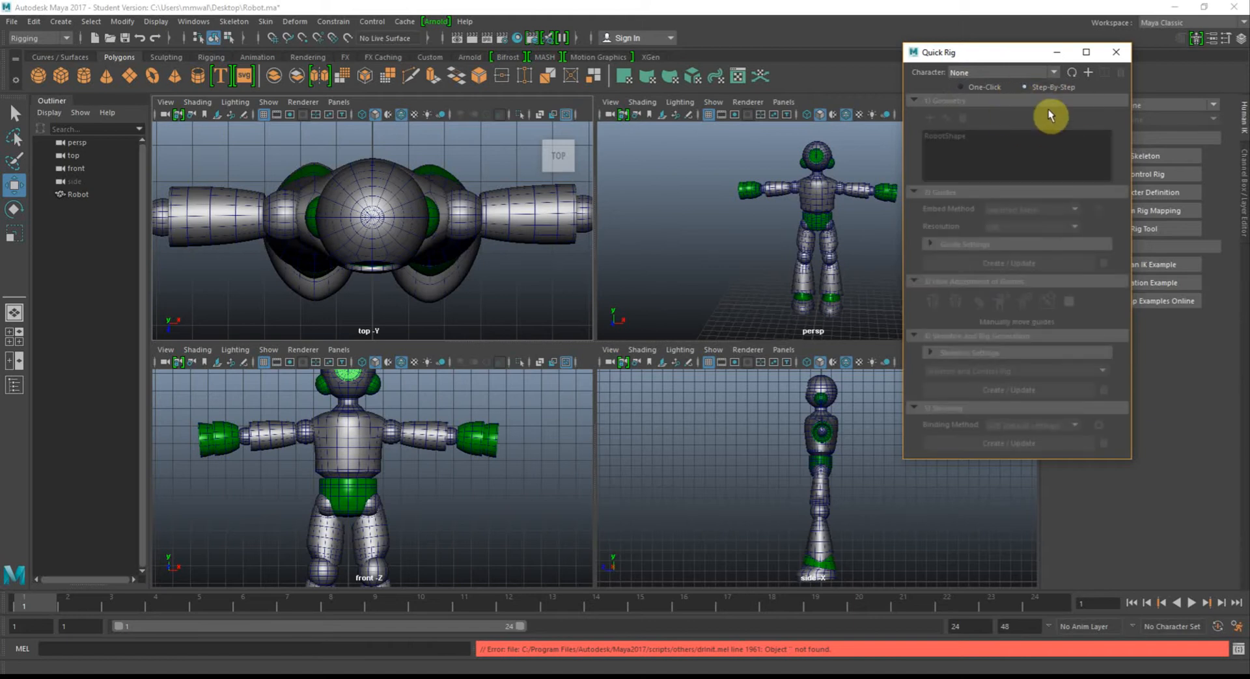
left_click_drag(1003, 57, 1014, 59)
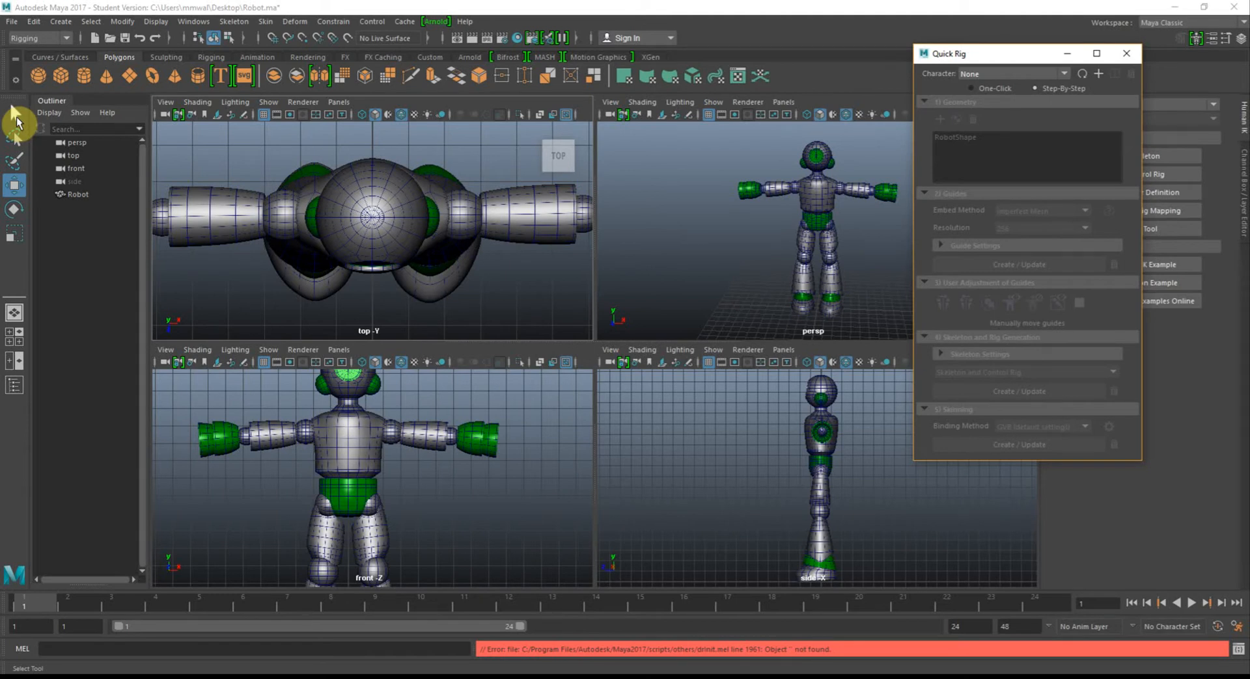
Select the Robot mesh, create a new Quick Rig character and add the mesh to its geometry list.
left_click(17, 116)
left_click(568, 212)
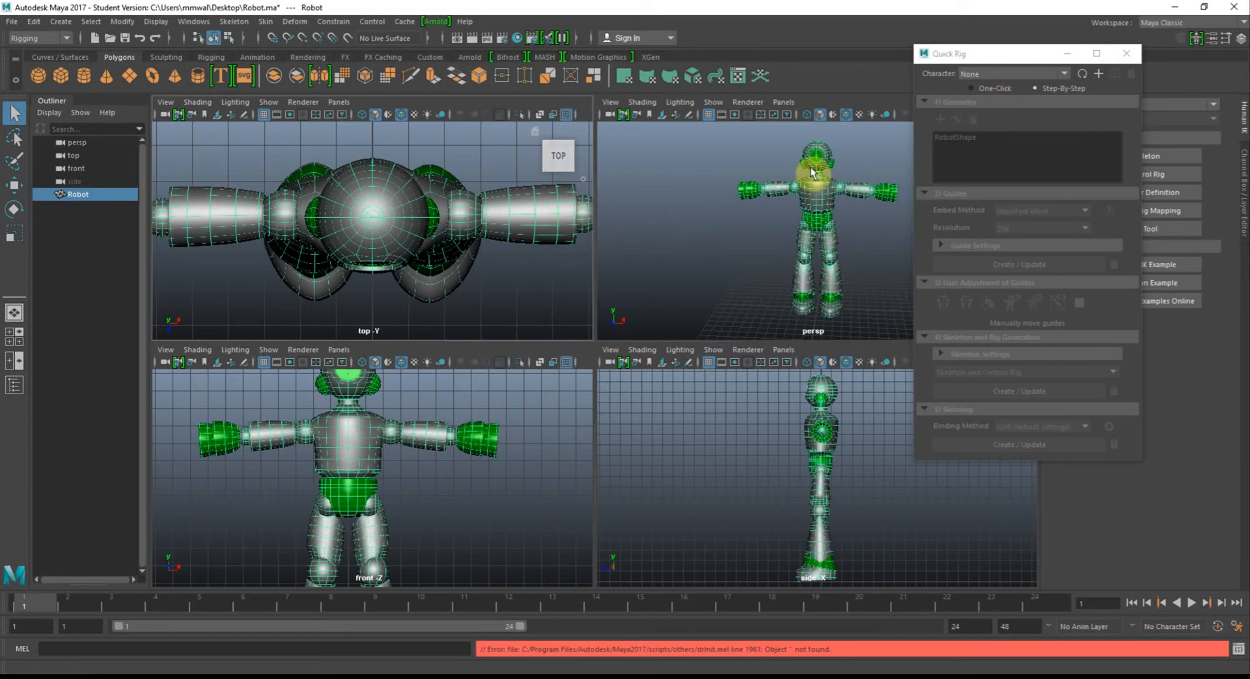
left_click(1099, 75)
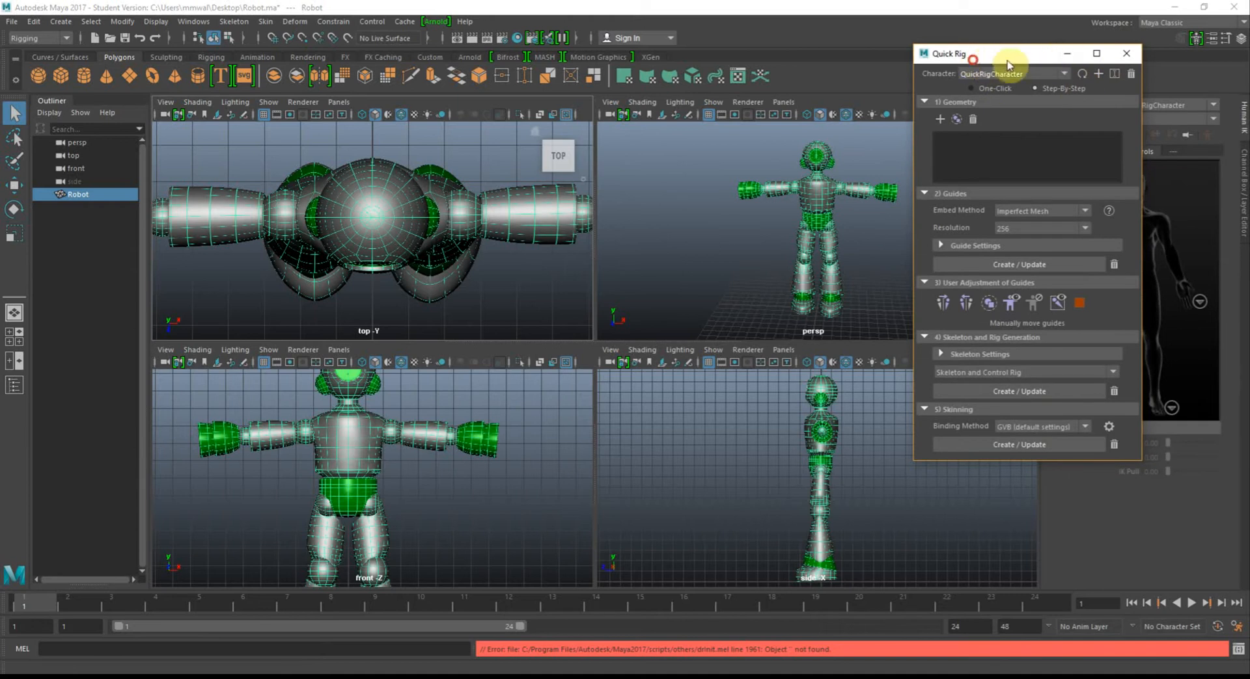
left_click_drag(1021, 52, 997, 38)
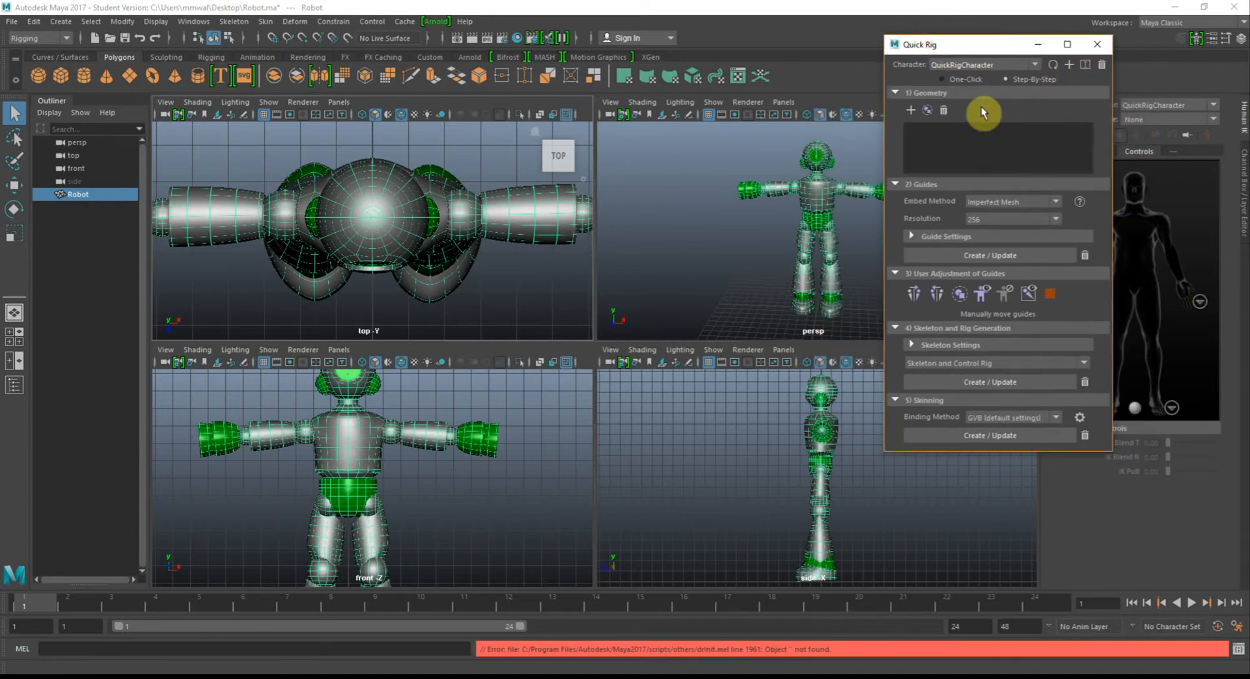
left_click(937, 104)
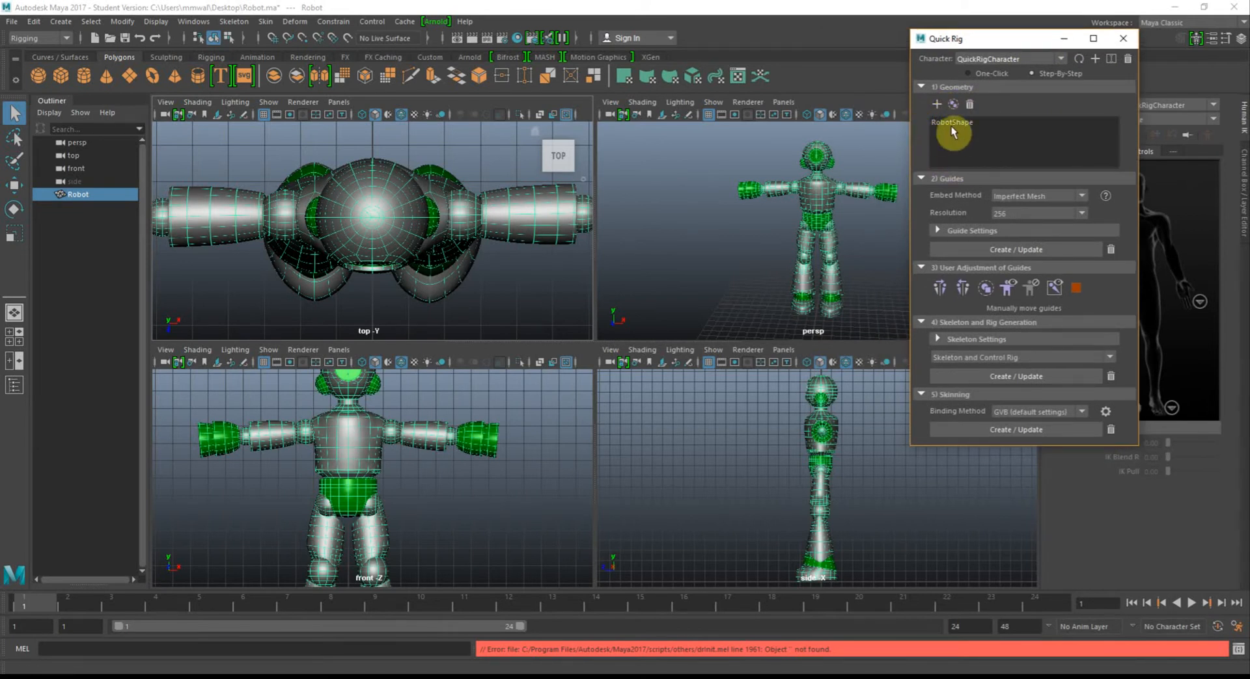
Create the character's guides using the Polygon Soup embed method at a resolution of 256.
left_click(922, 86)
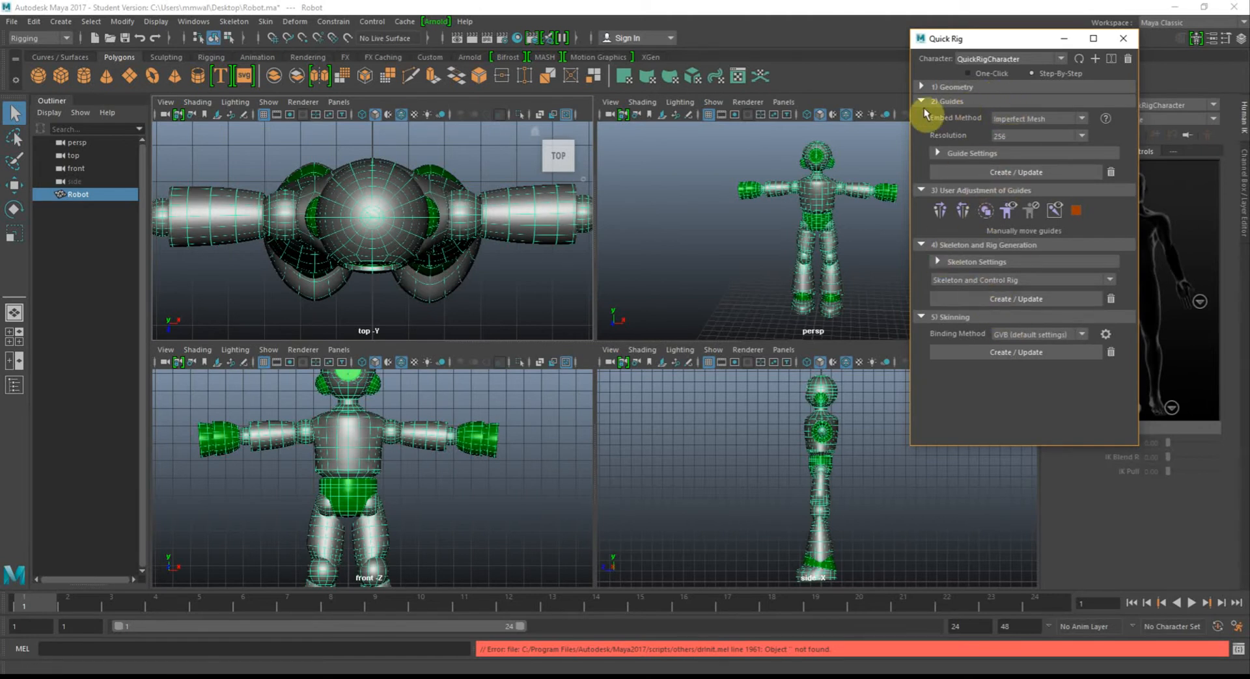
left_click(1068, 119)
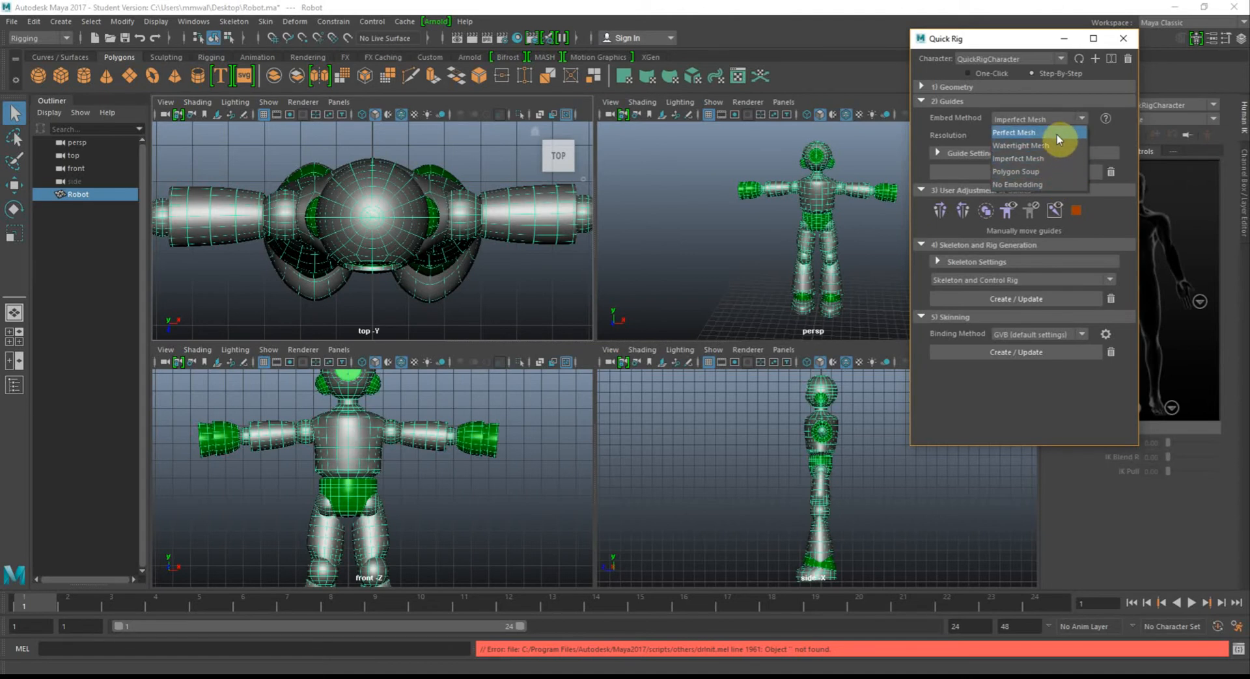
left_click(1053, 170)
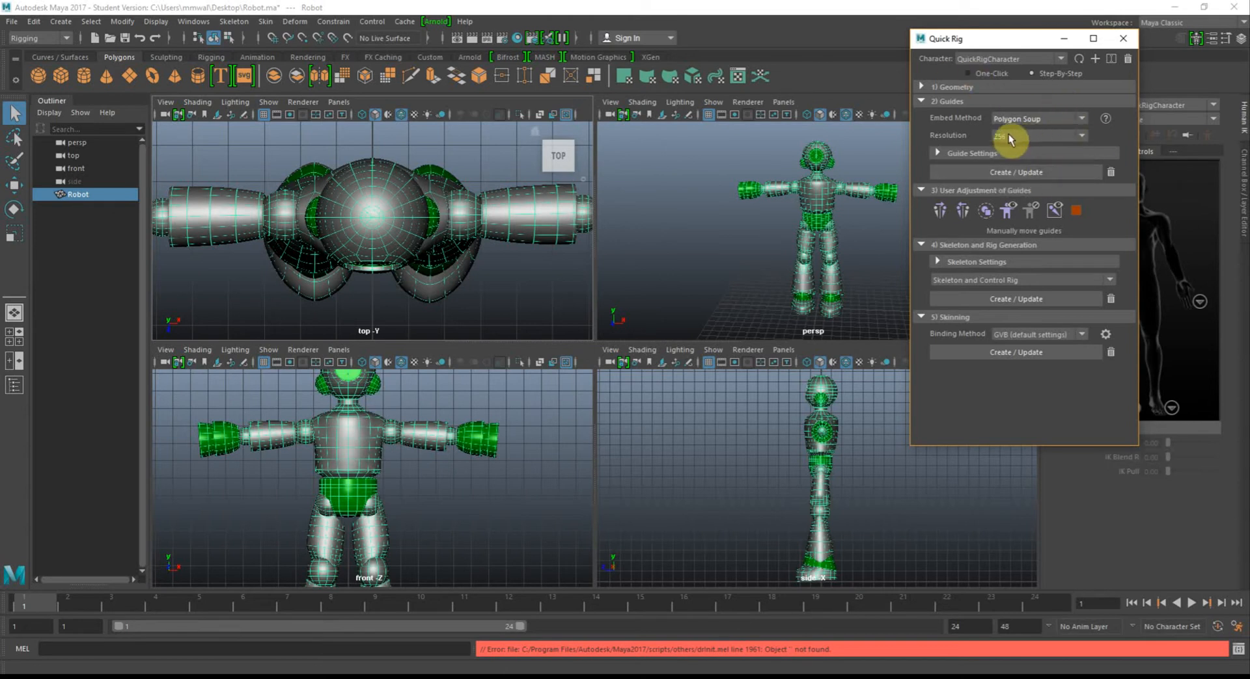
left_click(1018, 136)
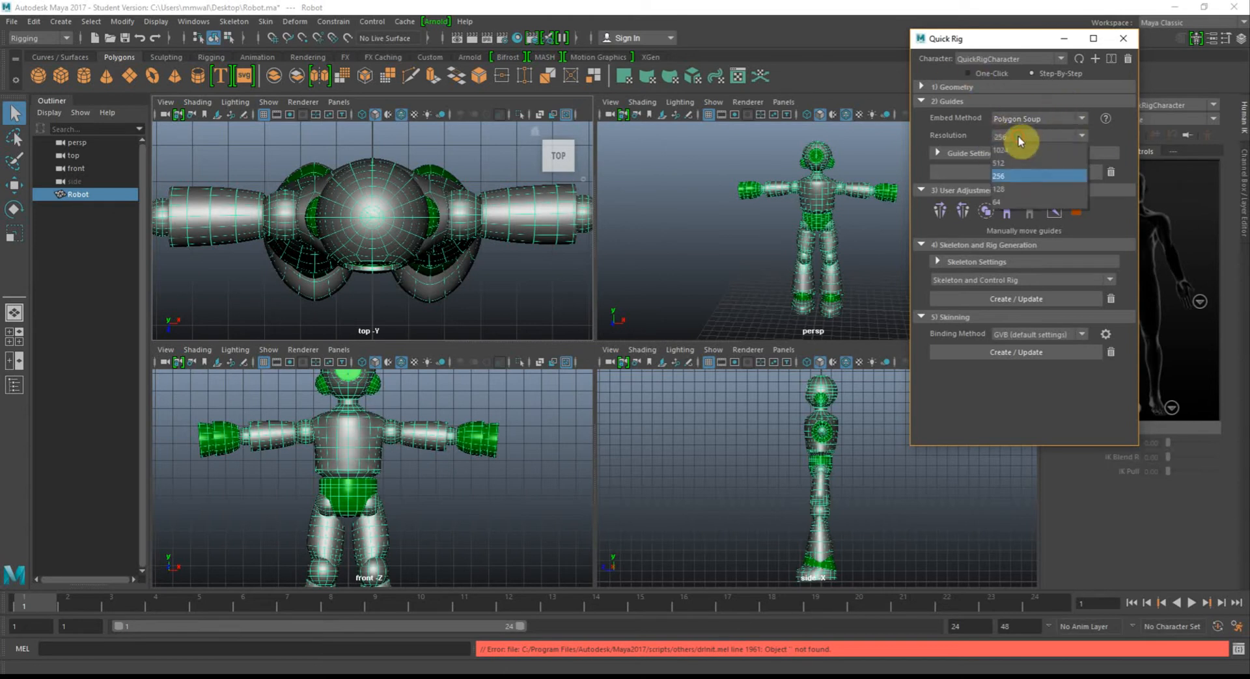
left_click(1017, 176)
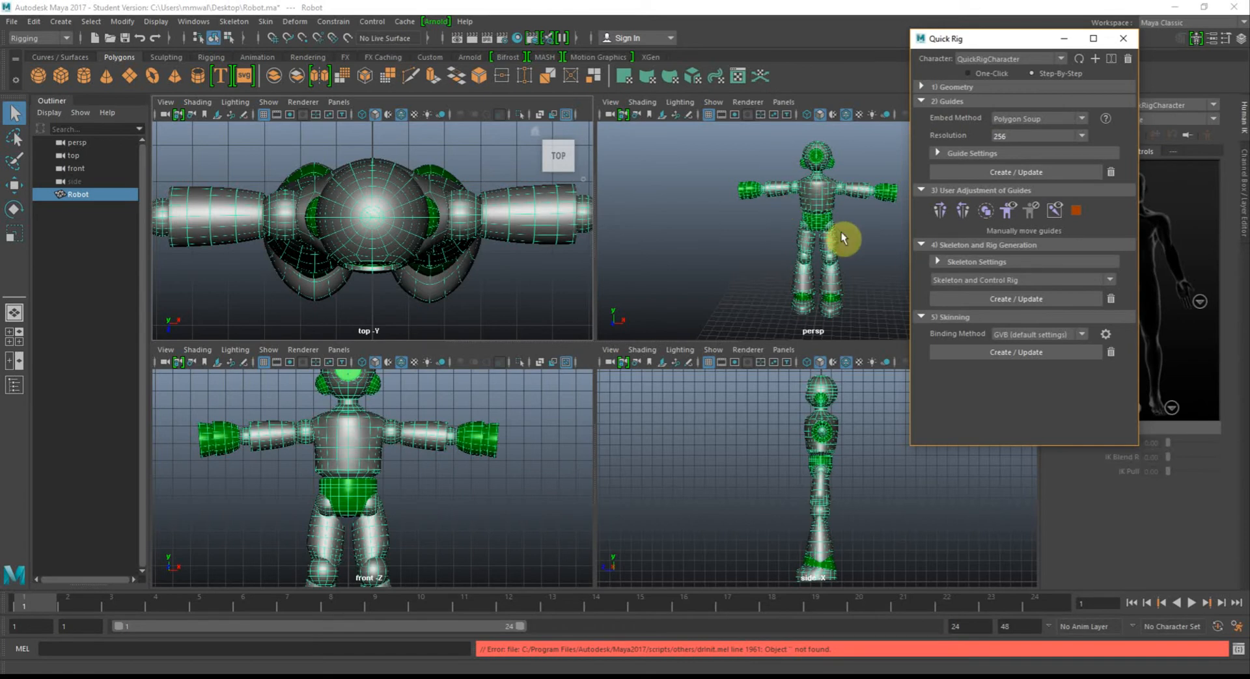
left_click(1020, 135)
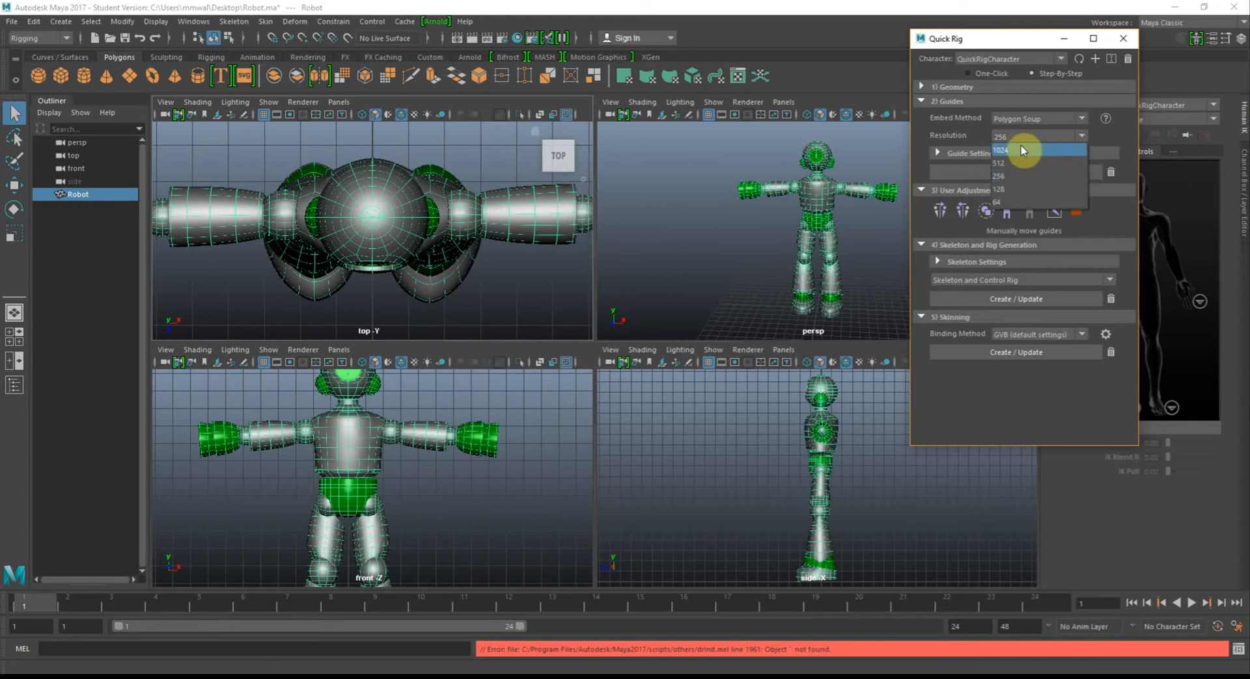
left_click(1025, 138)
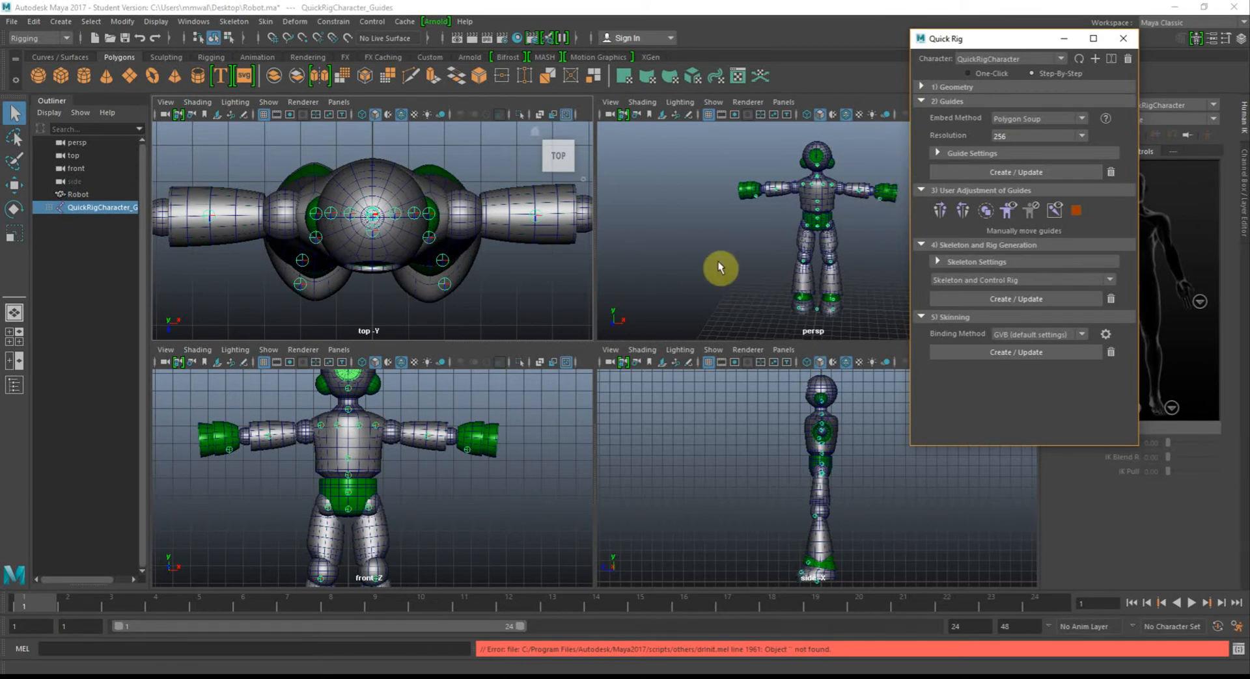
Check the guide placement on the robot in the front view and collapse the Guides settings.
scroll(473, 449, "up", 3)
scroll(511, 449, "down", 4)
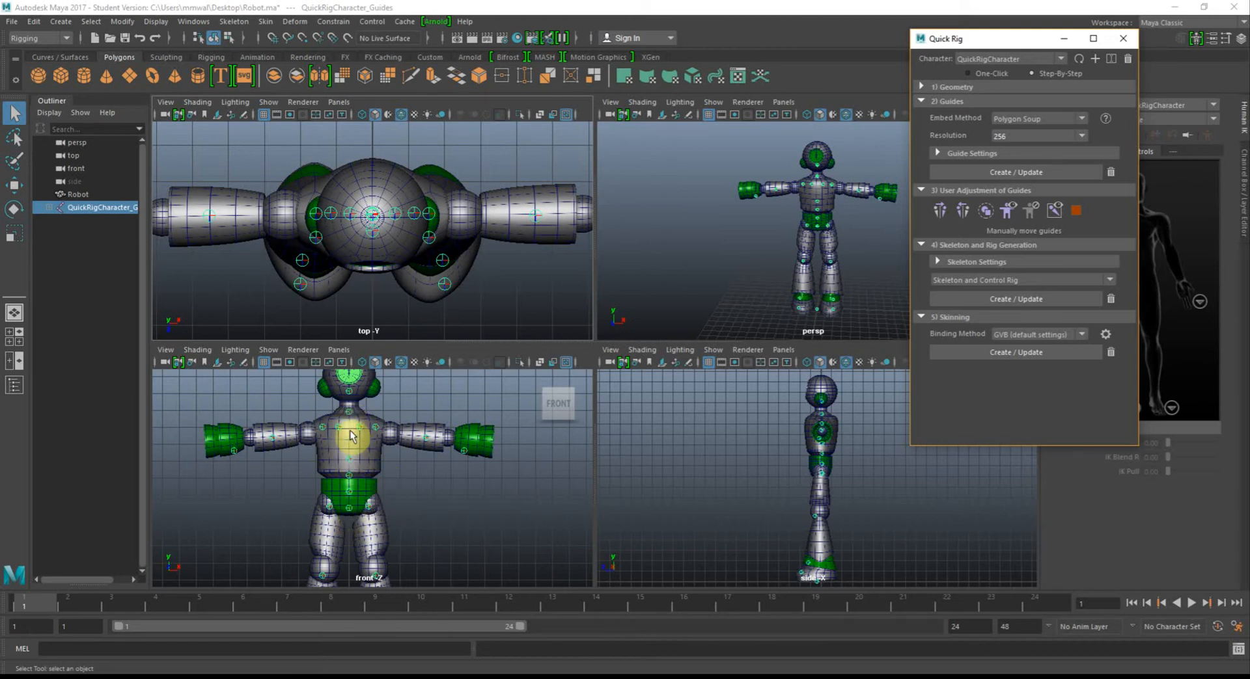
scroll(374, 497, "down", 3)
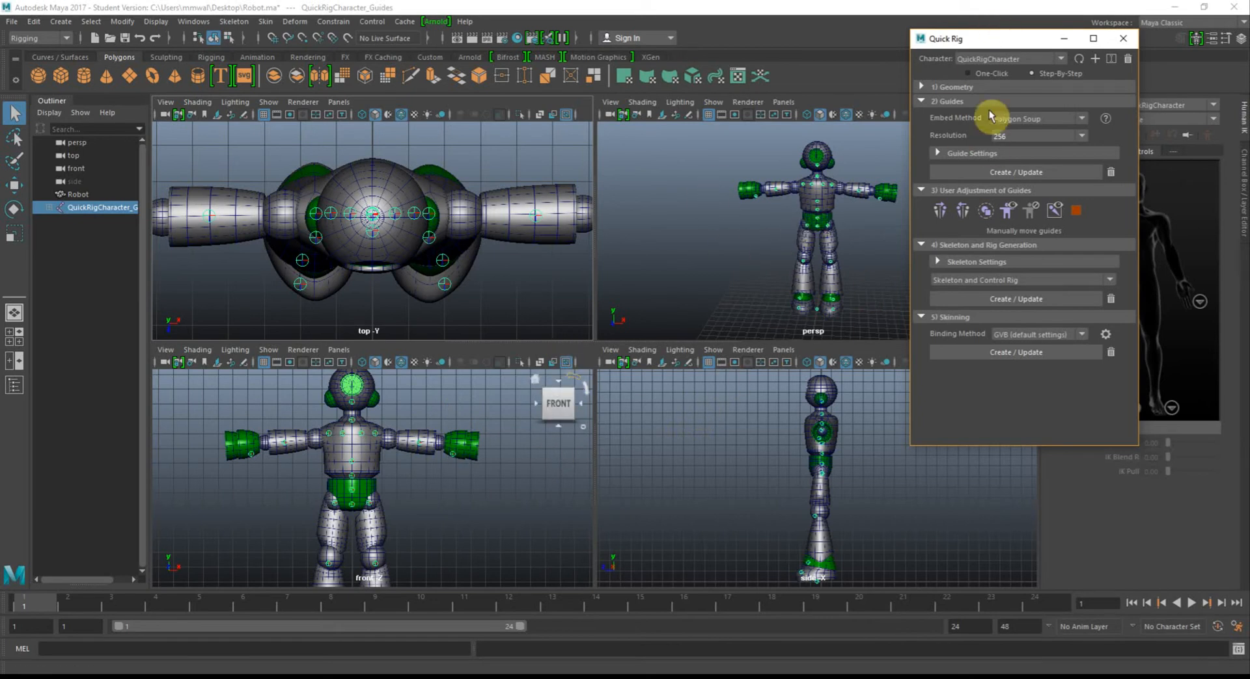
left_click(921, 102)
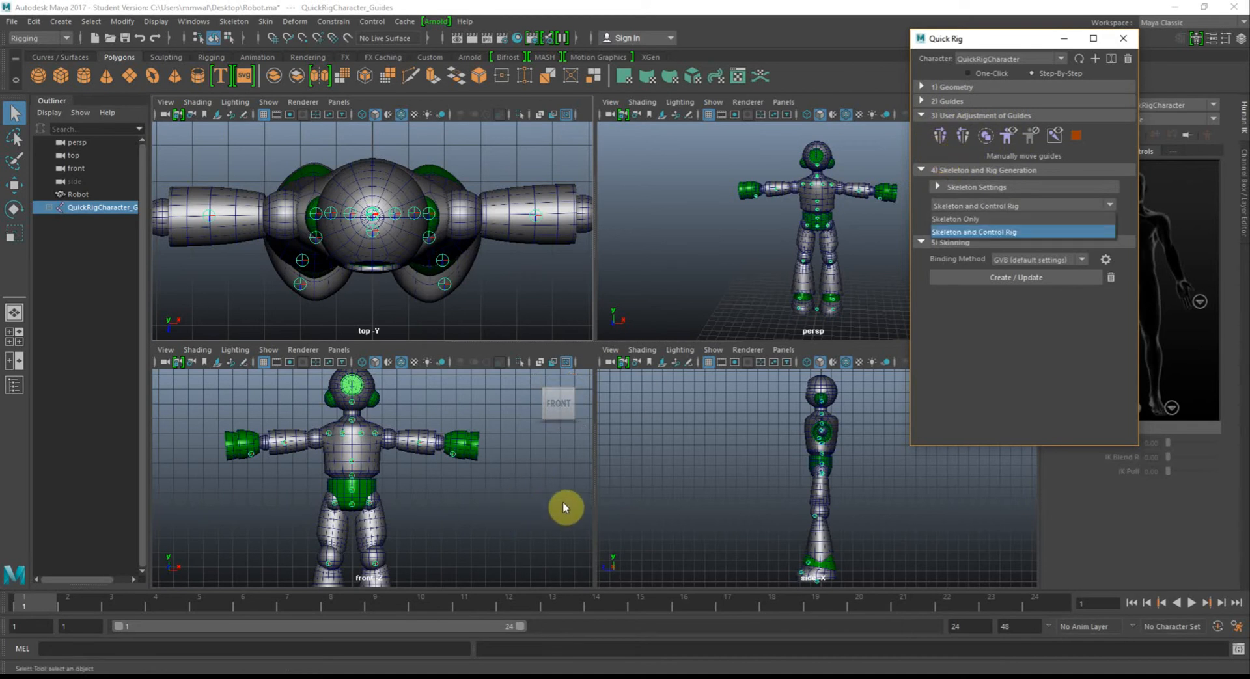
Move the Head guide down to the base of the robot's head in the front view.
left_click(461, 515)
key("space")
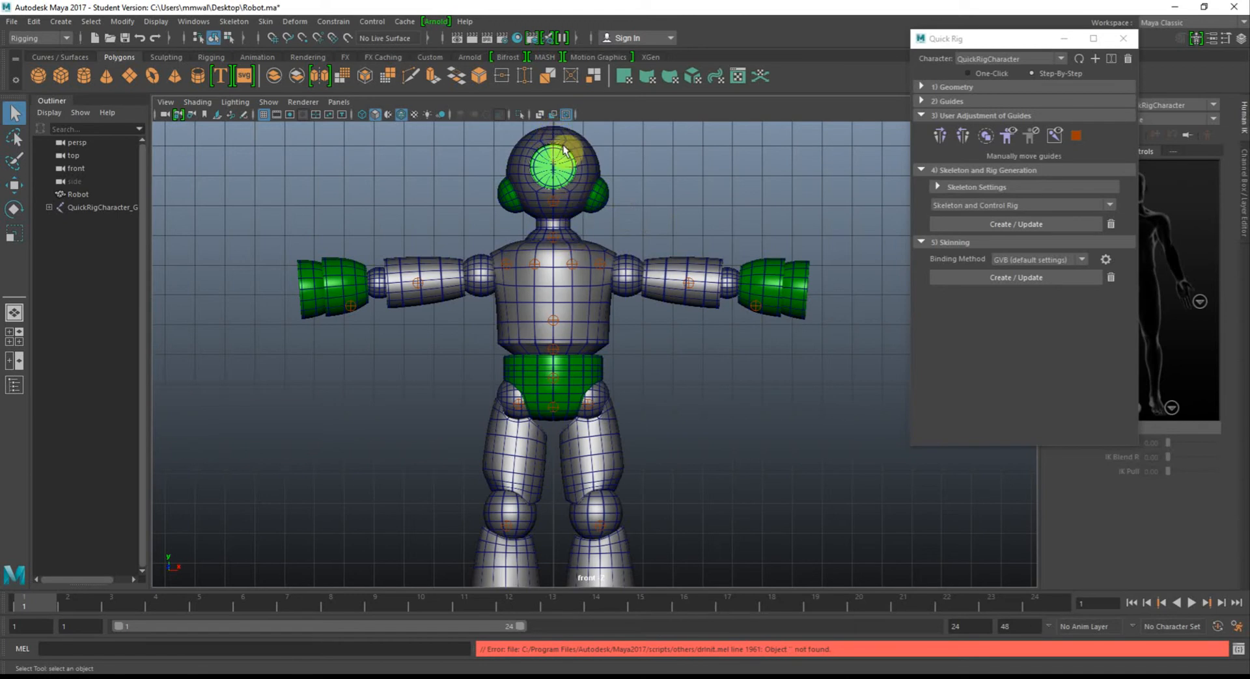
left_click(550, 205)
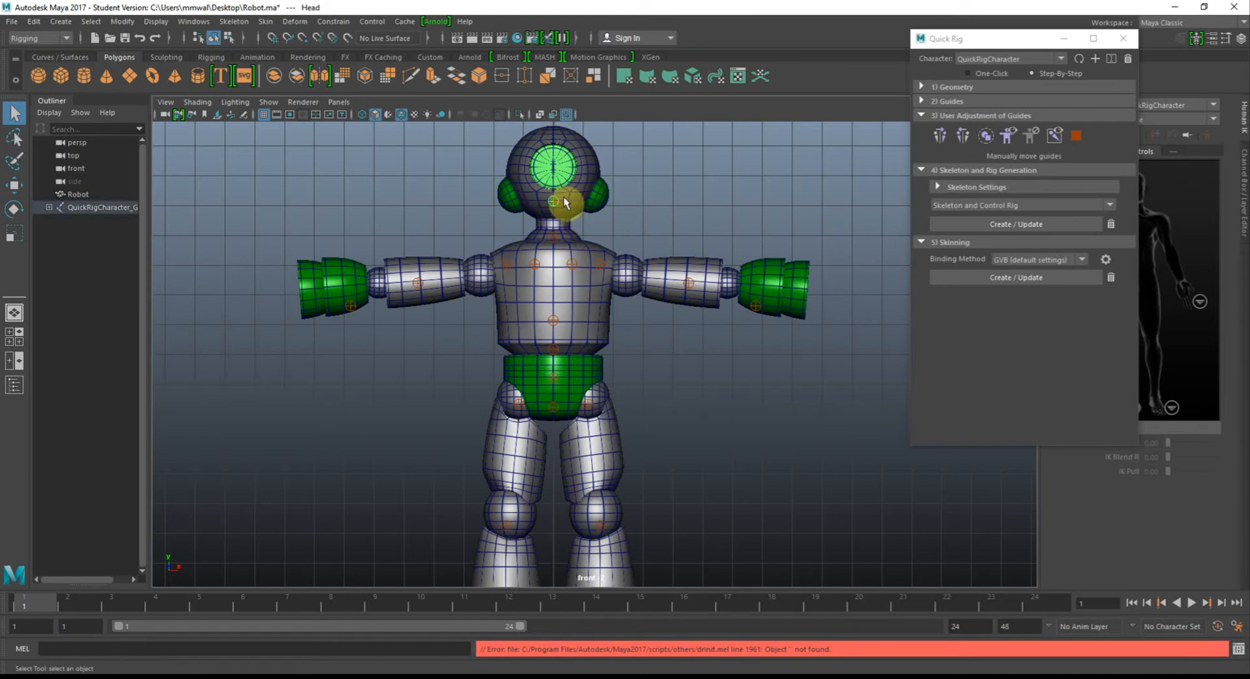
left_click(604, 222)
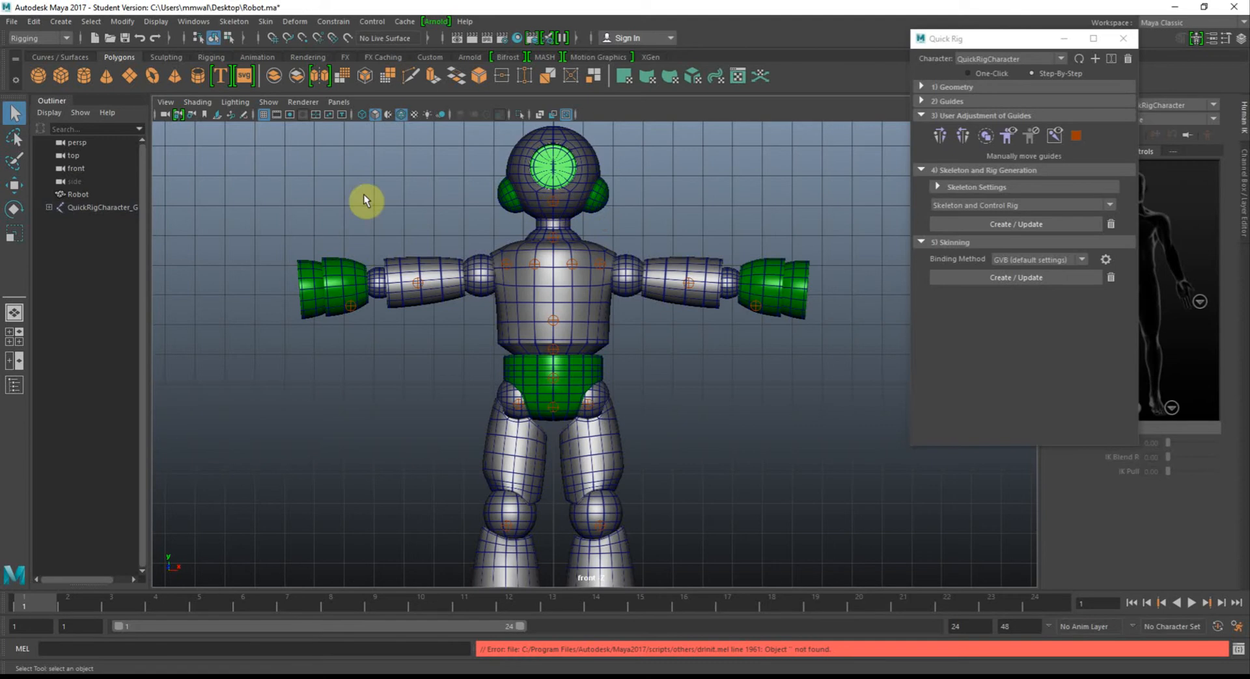
left_click(13, 185)
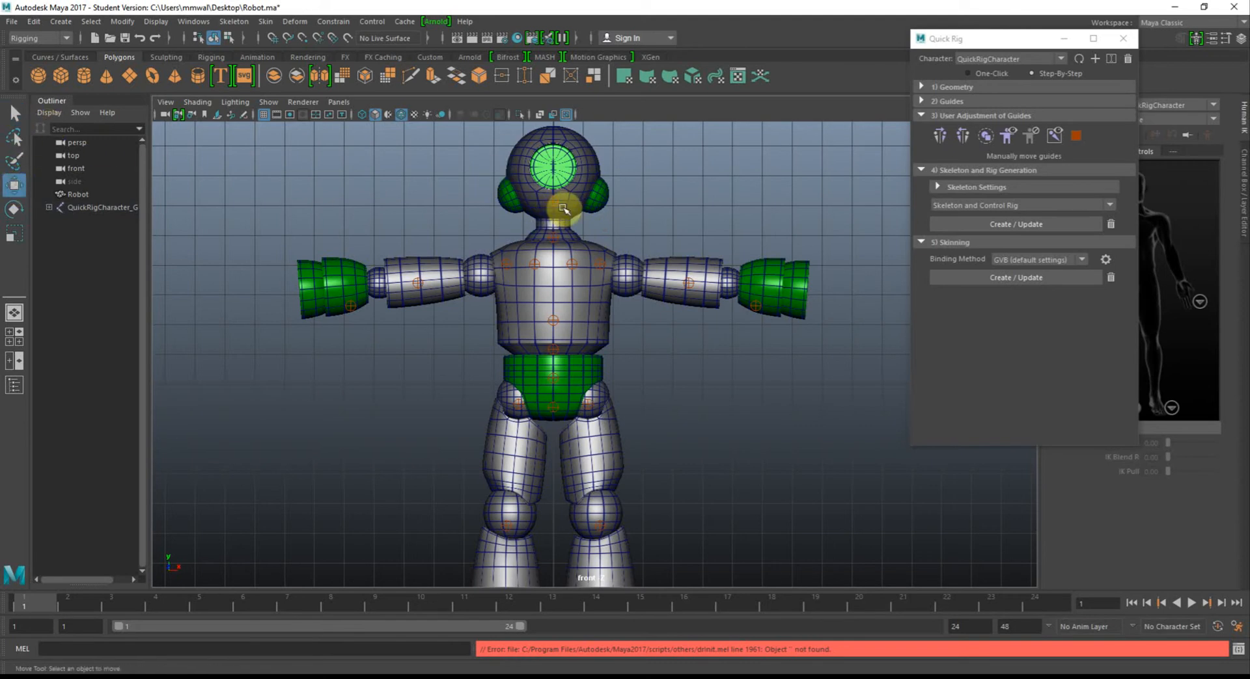
left_click(553, 208)
left_click_drag(552, 209, 555, 162)
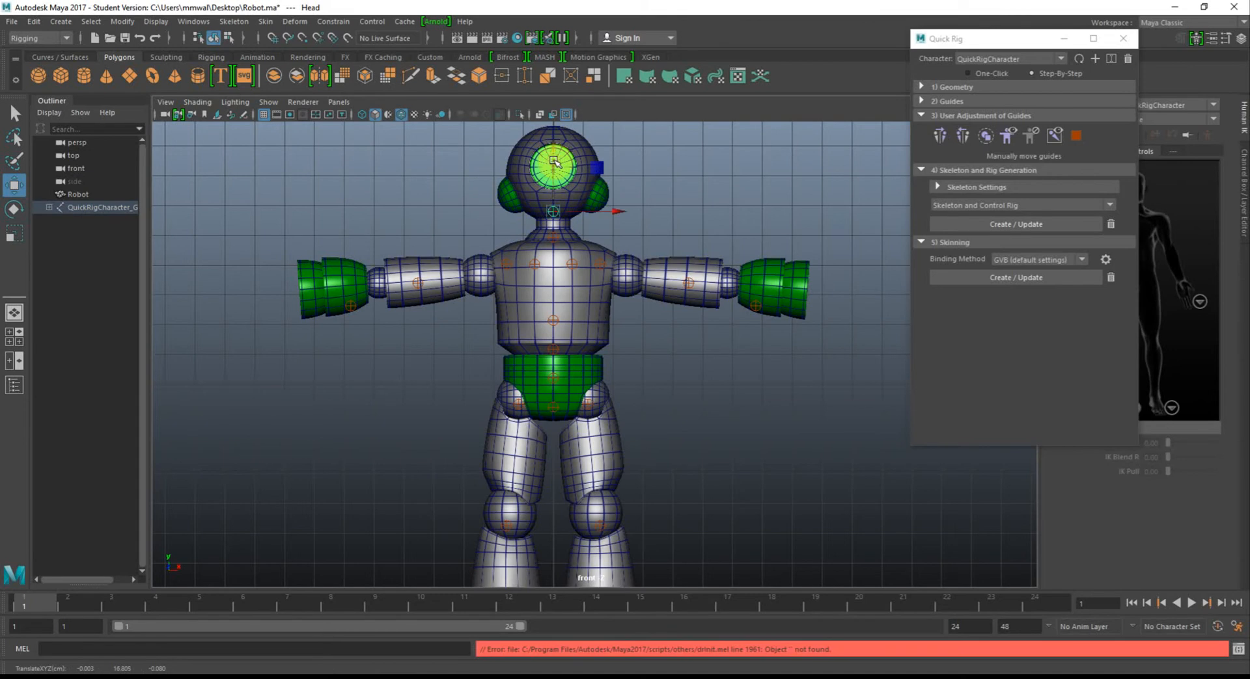
Move the LeftHand guide to the outer end of the green forearm and the LeftForeArm guide onto the elbow ball.
left_click(756, 308)
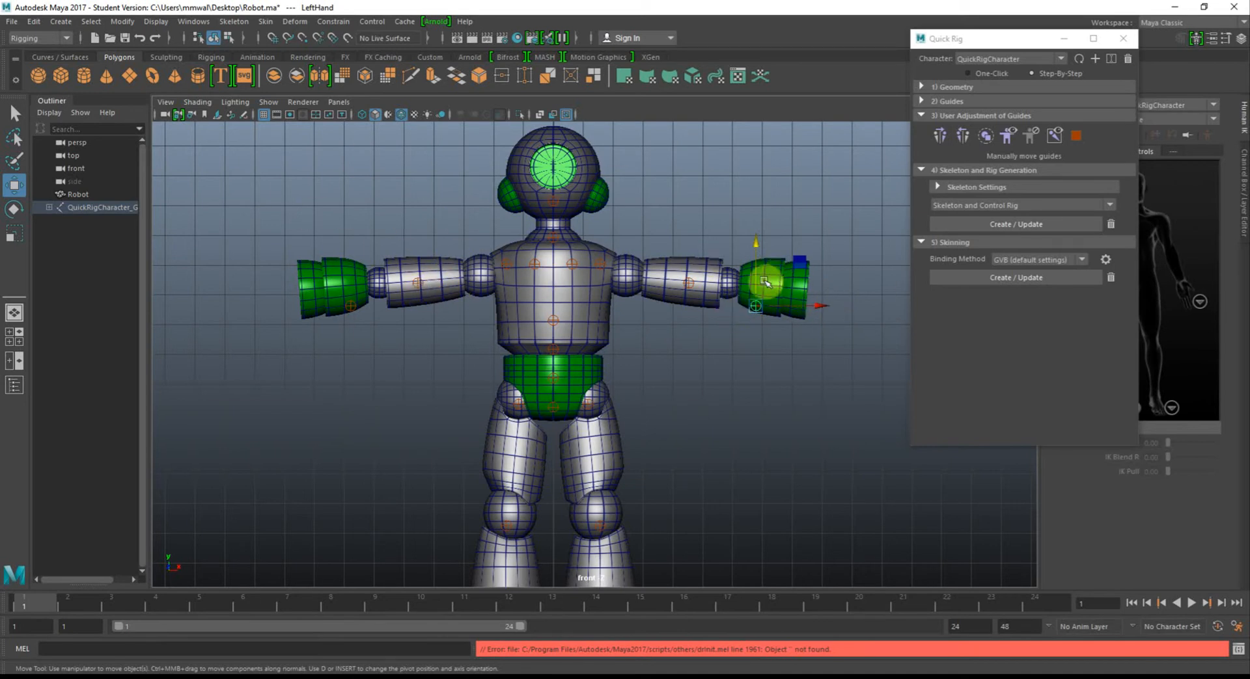
left_click_drag(755, 284, 801, 290)
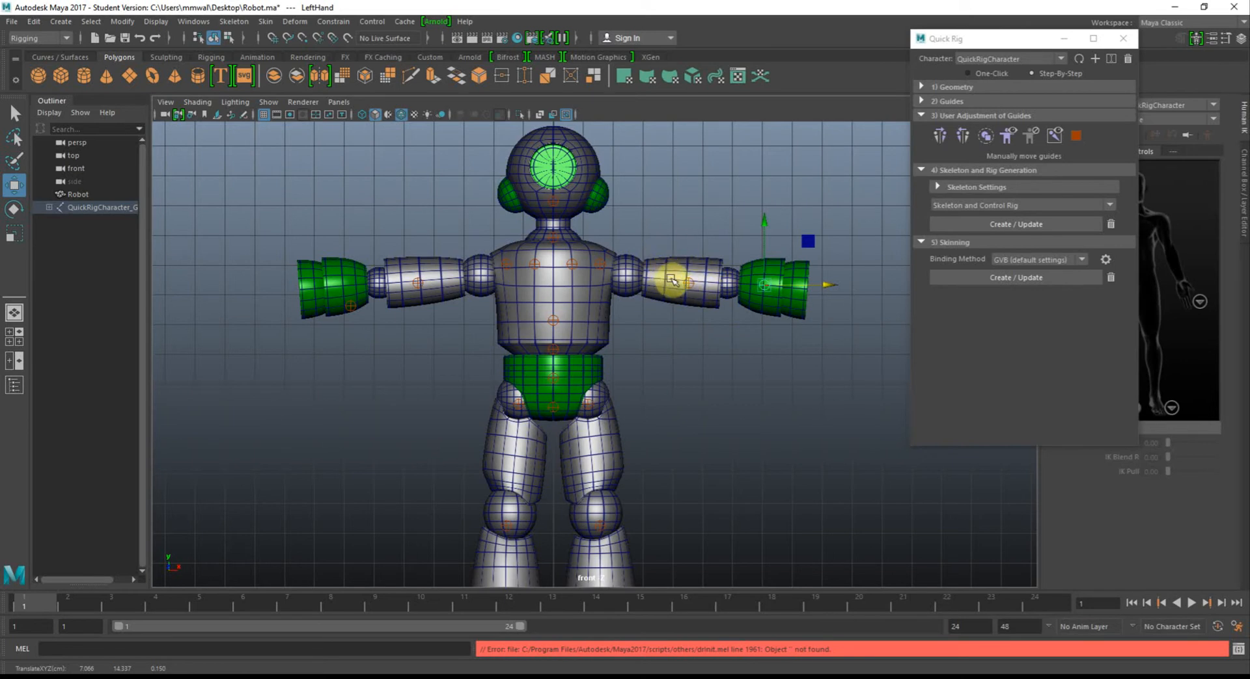
left_click_drag(791, 287, 845, 296)
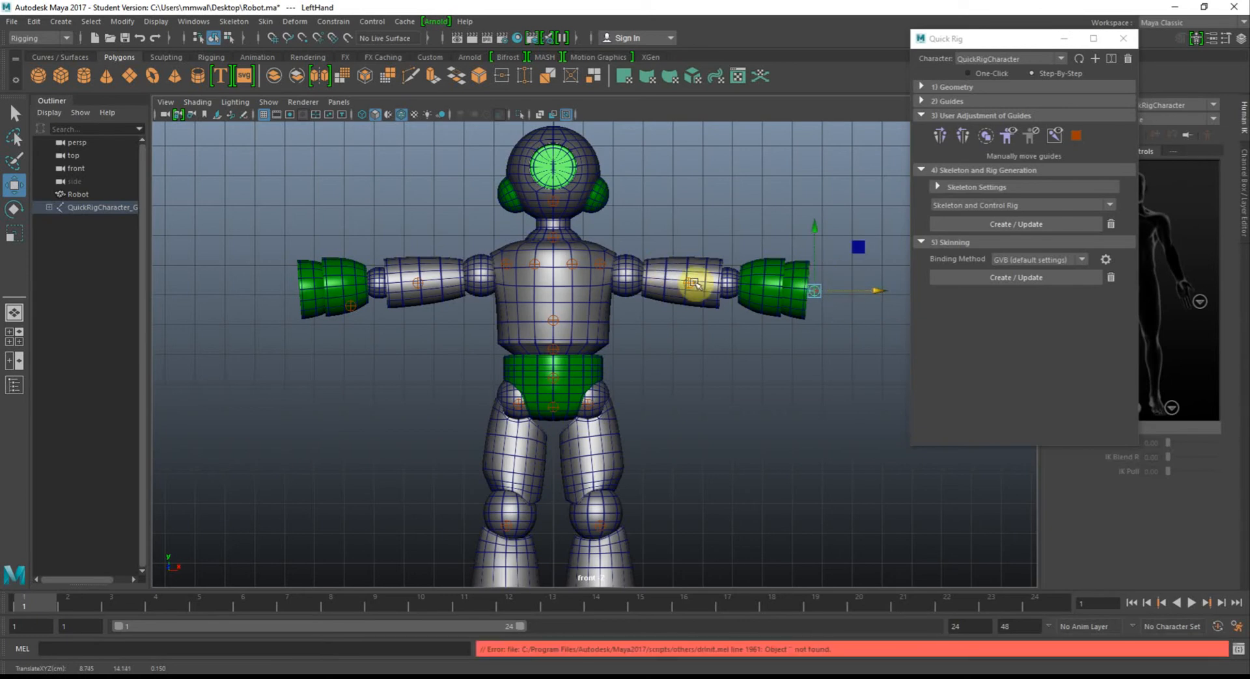
left_click(695, 284)
left_click_drag(747, 284, 732, 257)
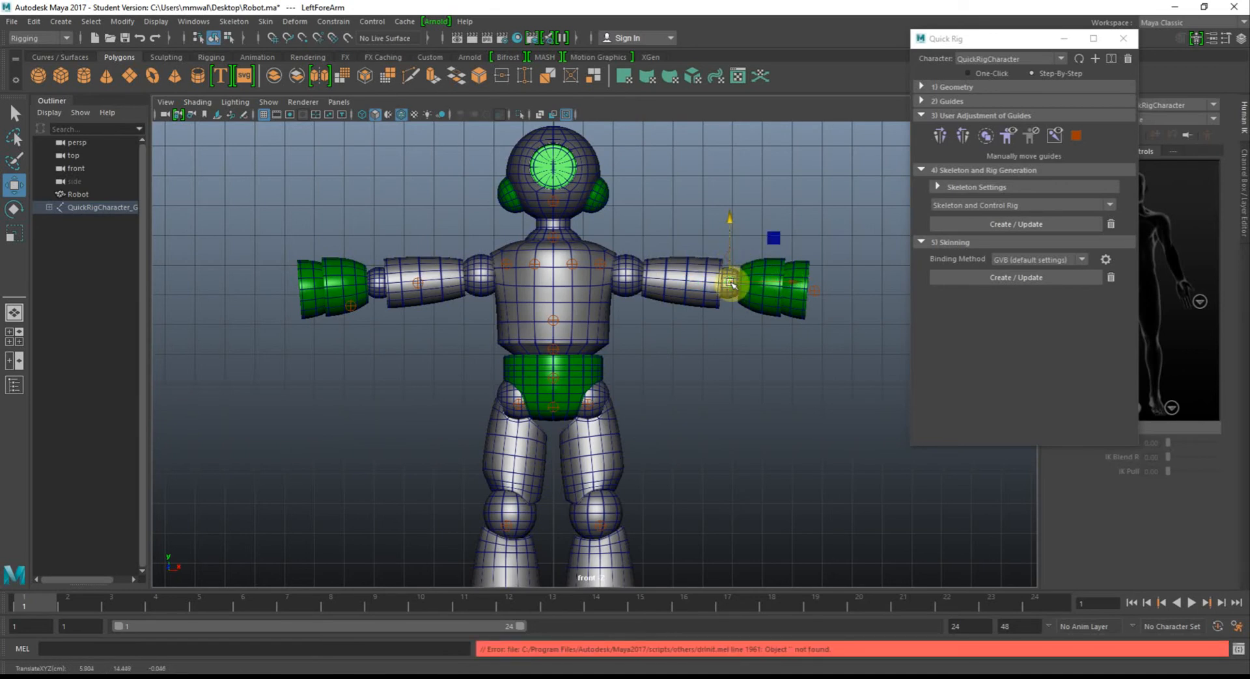
Move the LeftArm guide onto the shoulder ball and the LeftShoulder guide outward and up in the upper chest.
left_click(602, 264)
left_click_drag(636, 263, 664, 268)
left_click_drag(636, 221, 626, 252)
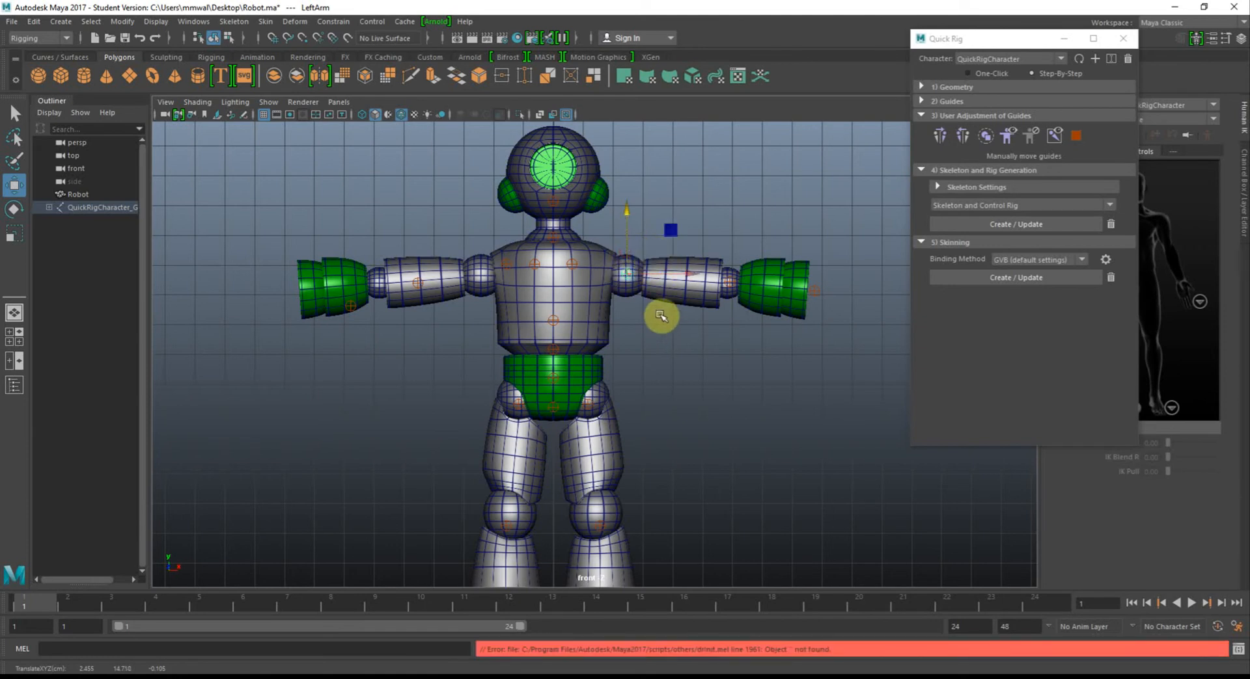
left_click(572, 265)
left_click_drag(598, 265, 593, 236)
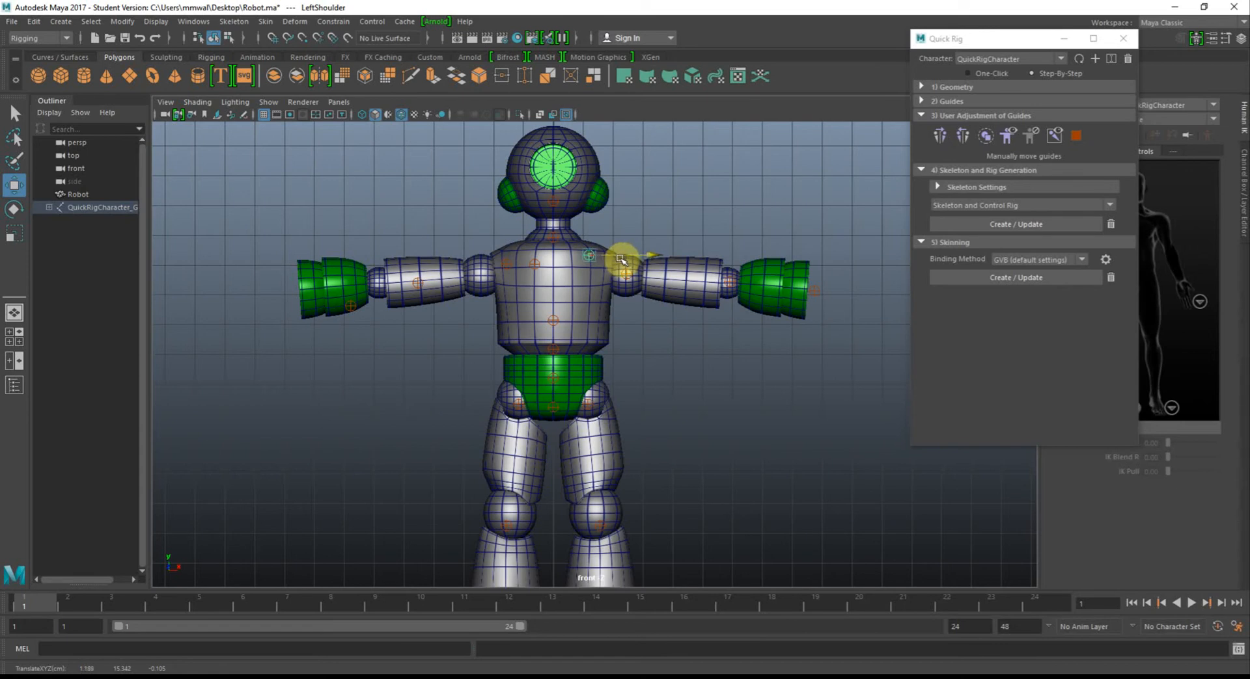
left_click_drag(619, 258, 620, 259)
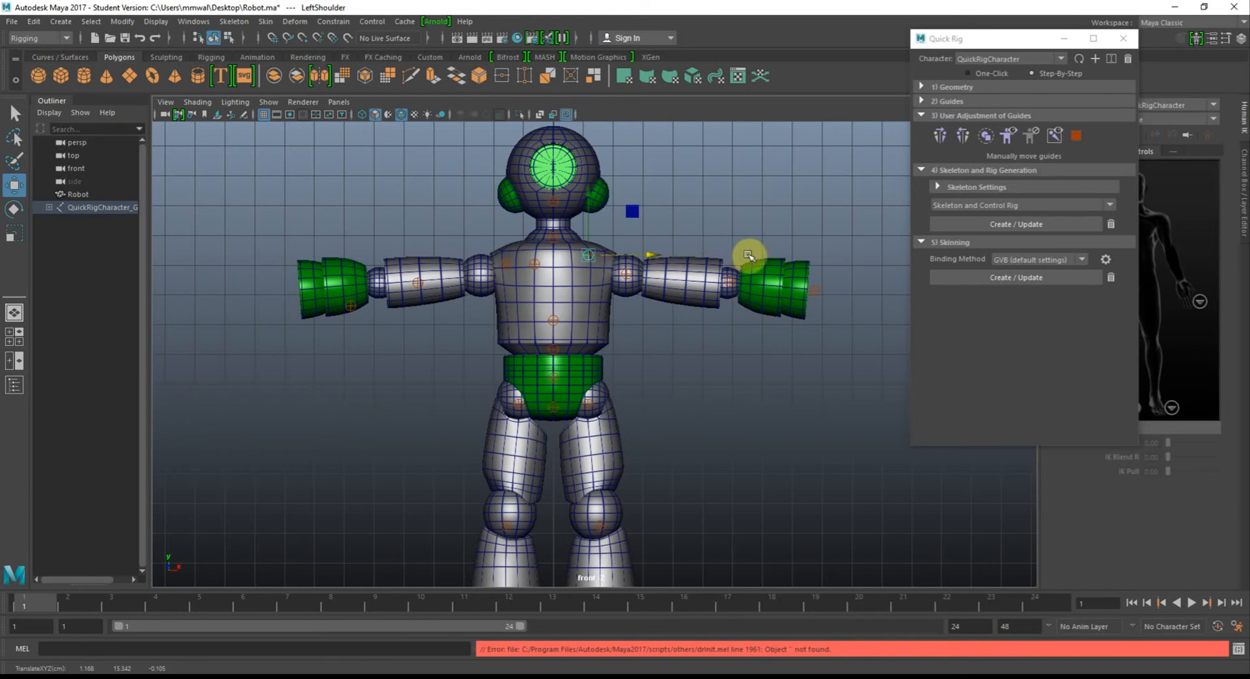
left_click(737, 240)
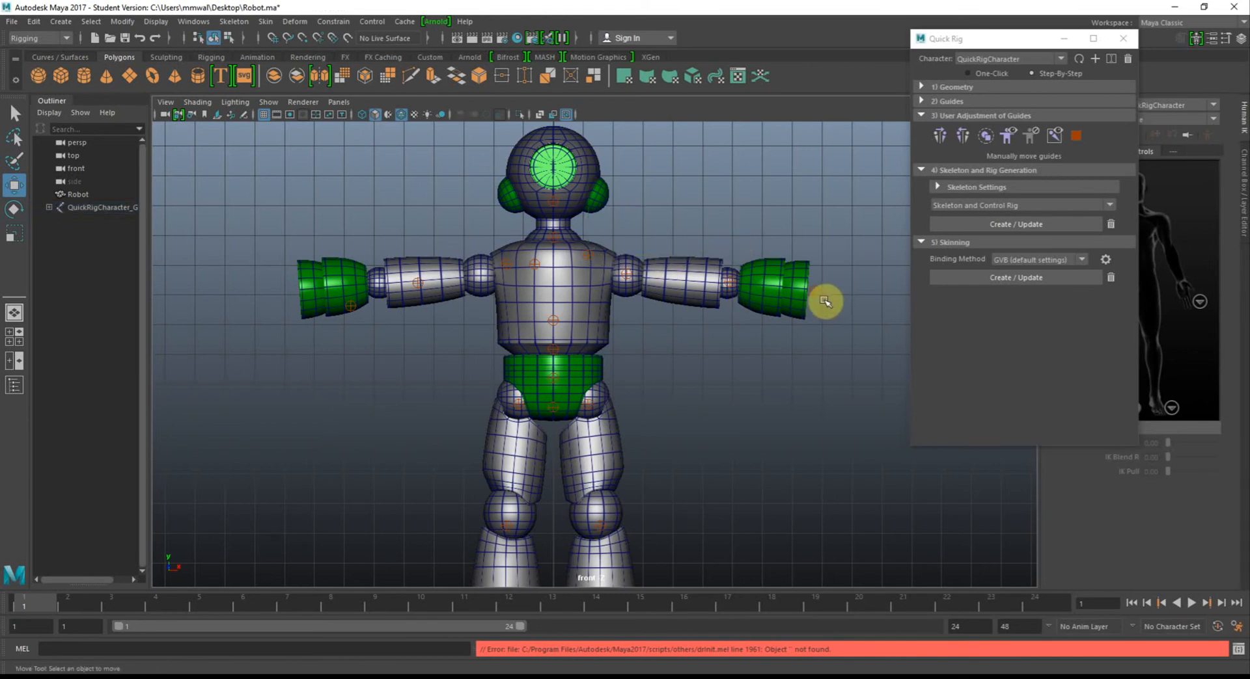
Check the left arm guides in the top view and shift the LeftHand guide in depth onto the arm's centreline.
key("space")
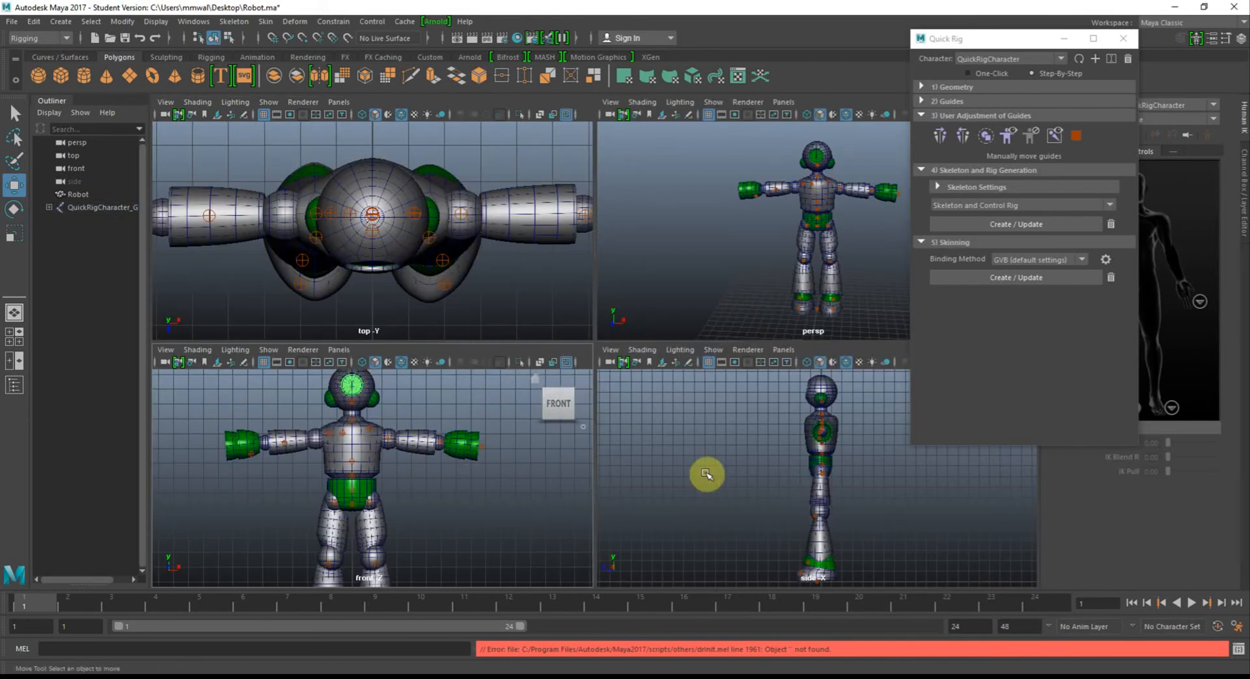
key("space")
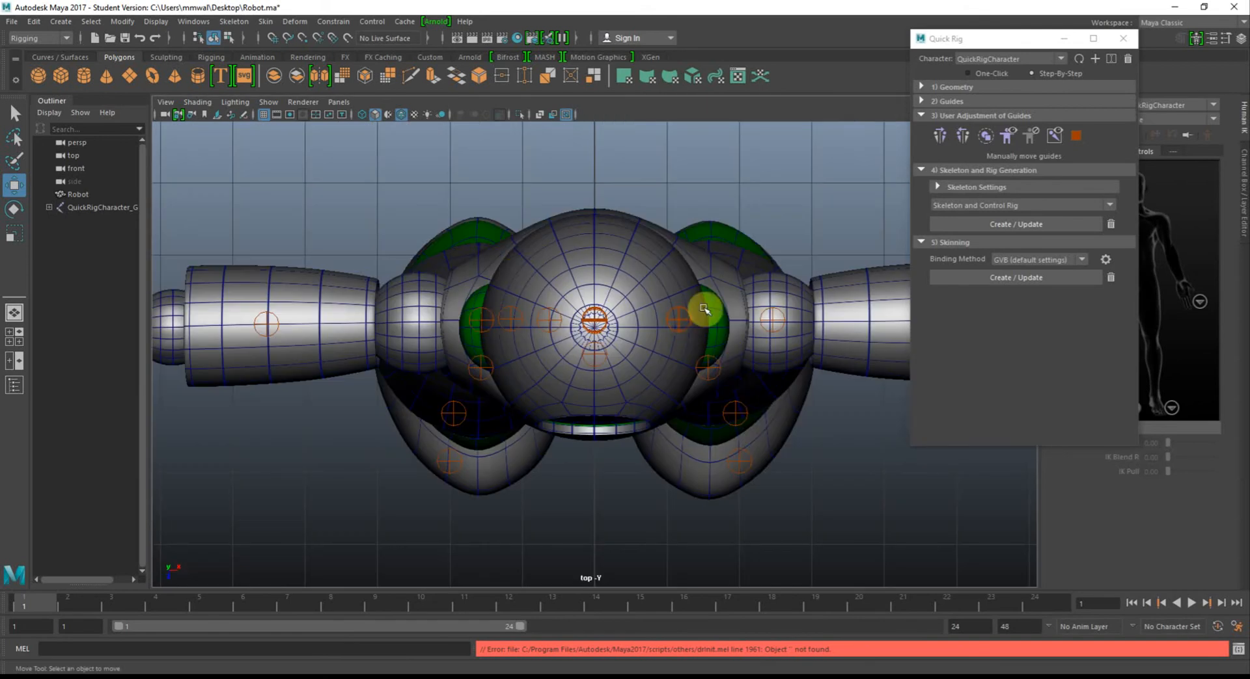
left_click_drag(974, 44, 1152, 78)
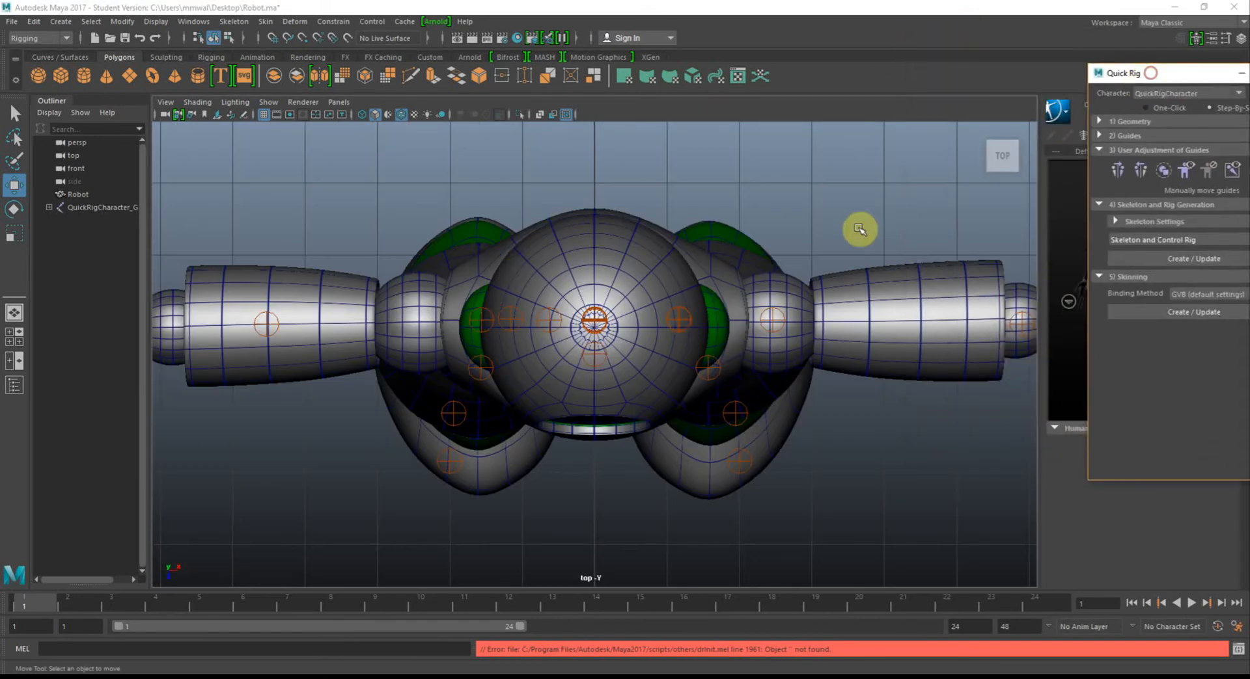
key("a")
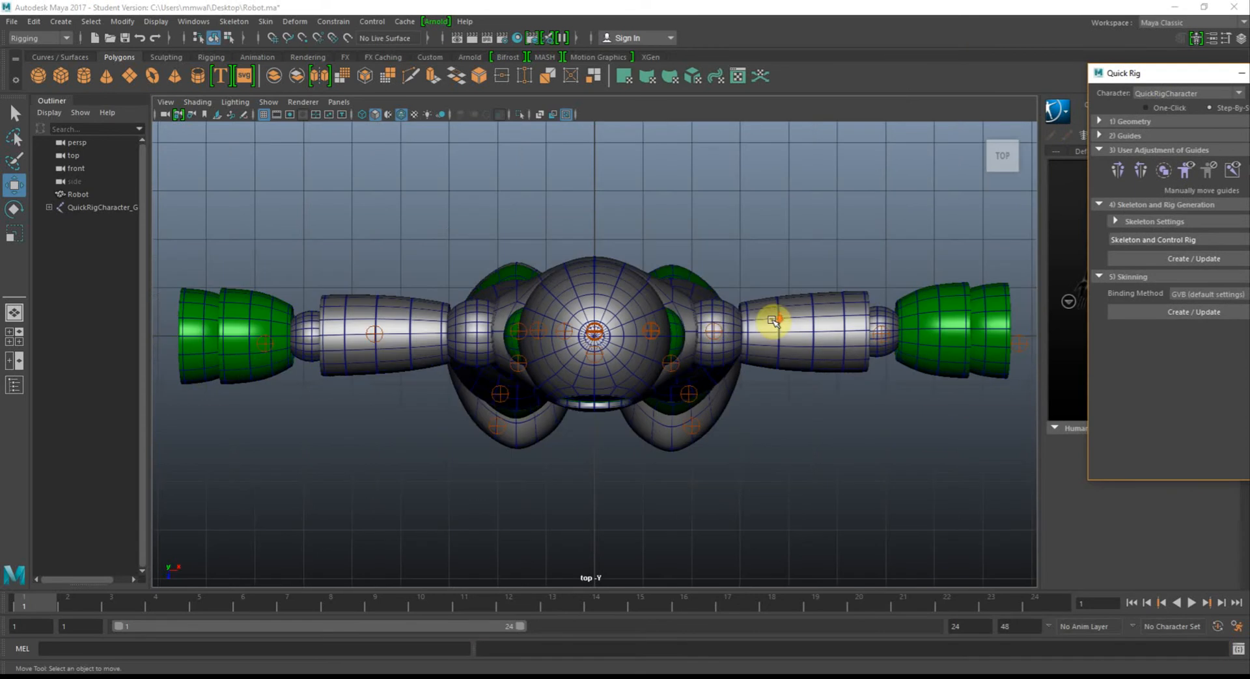
left_click(880, 334)
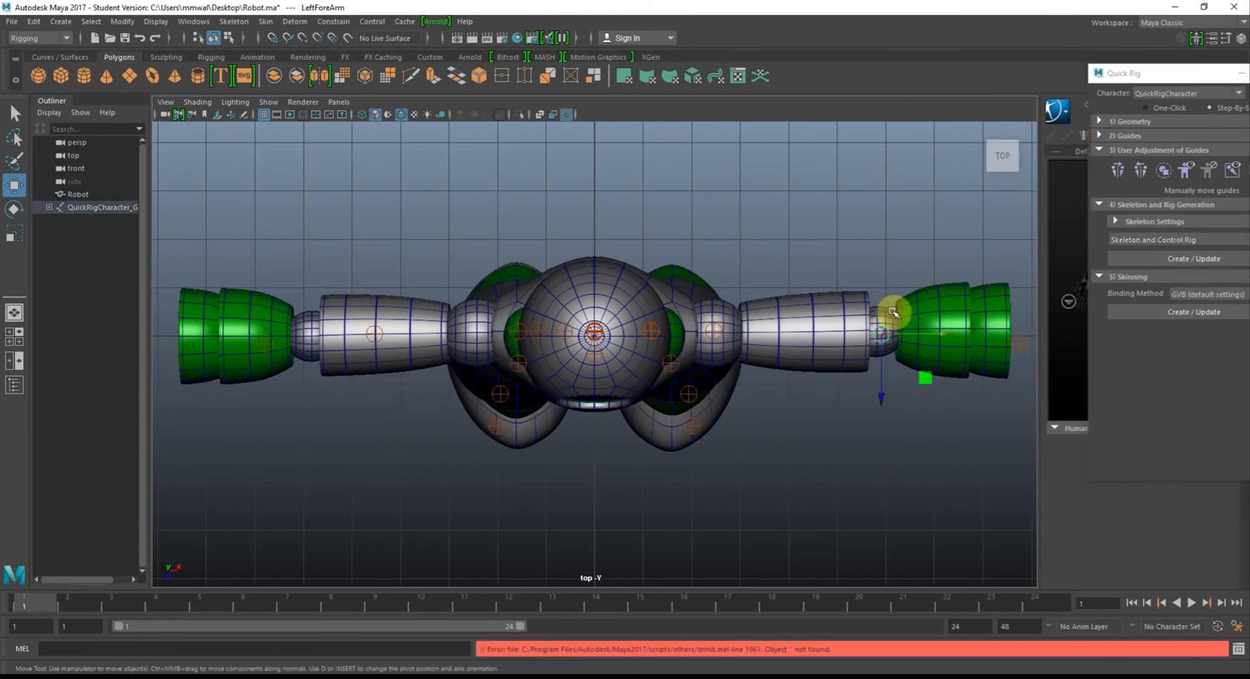
left_click(1019, 341)
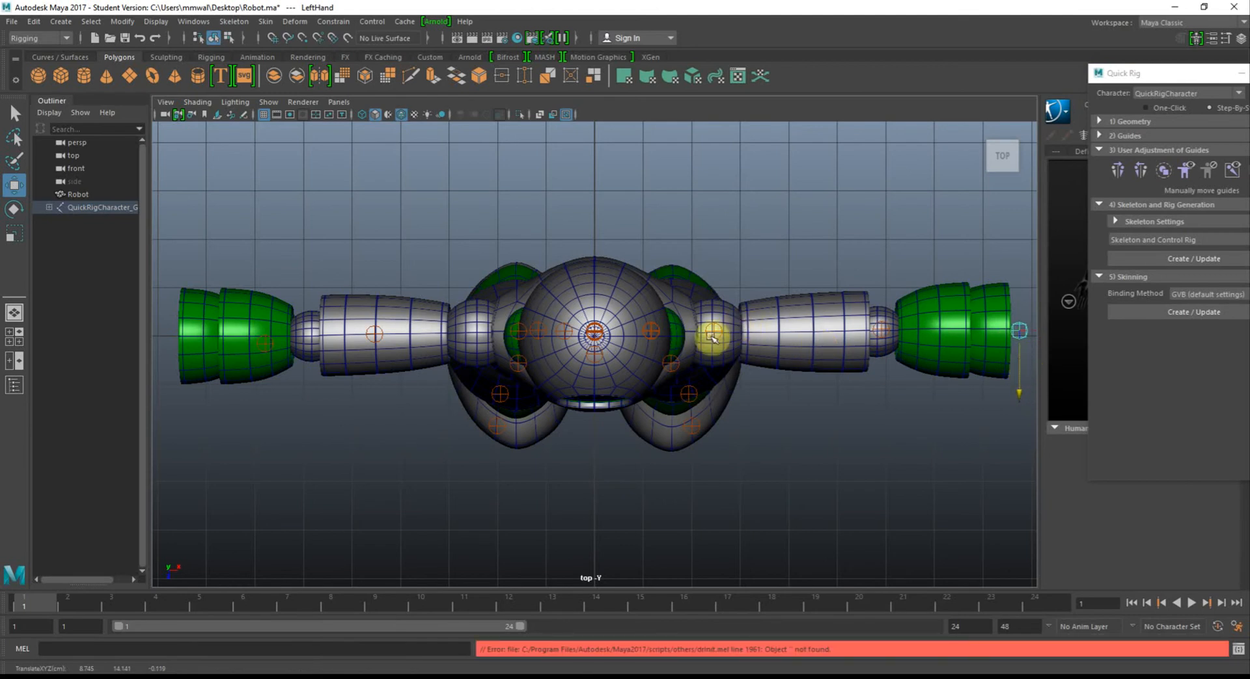
key("space")
key("space")
Select the LeftShoulder, LeftArm, LeftForeArm and LeftHand guides and mirror their placement to the right arm.
left_click(366, 431)
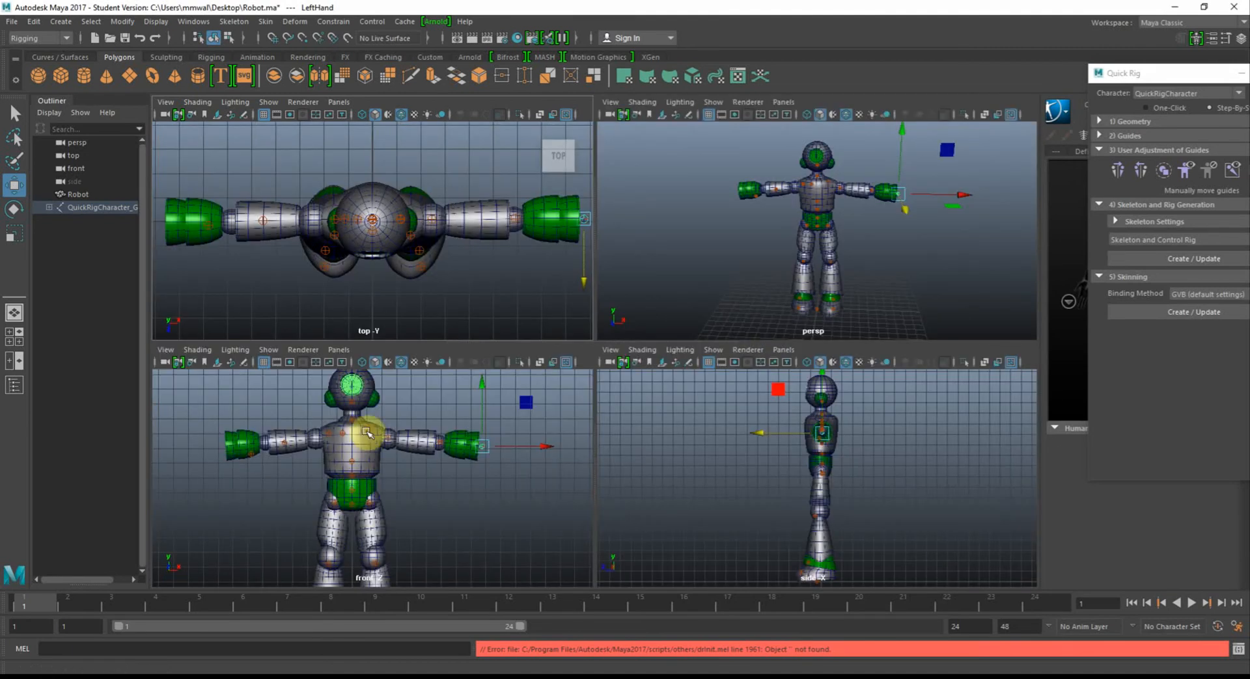
key("space")
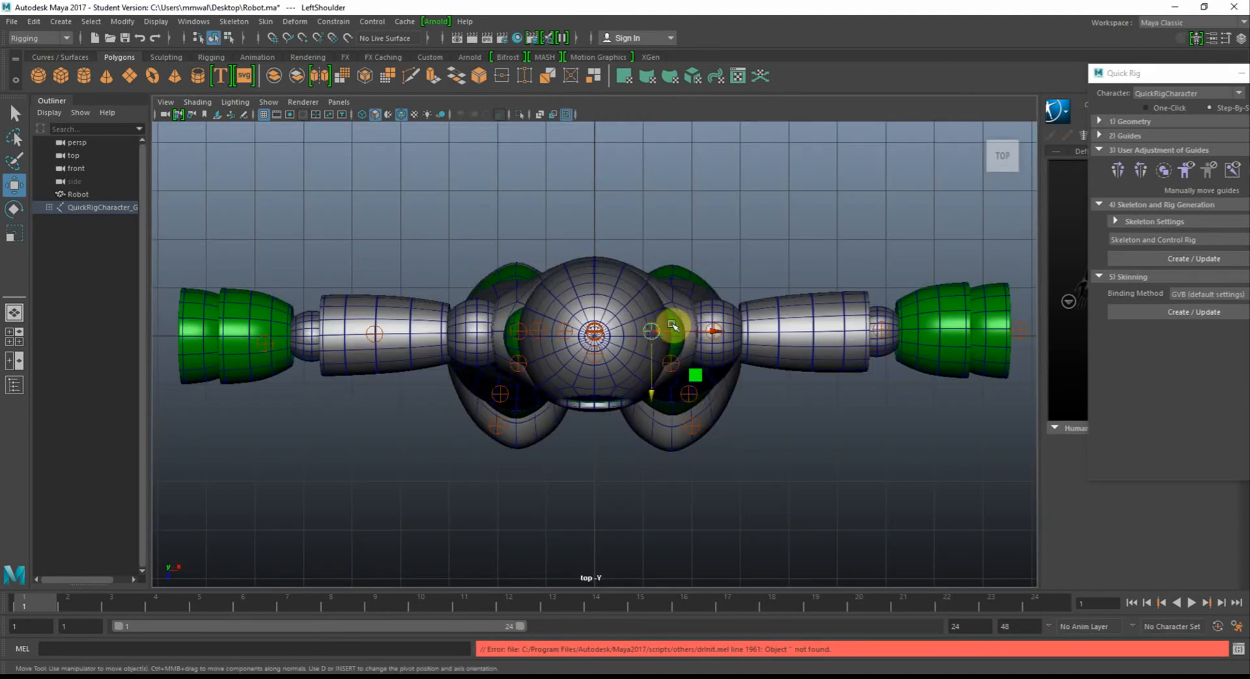
key("space")
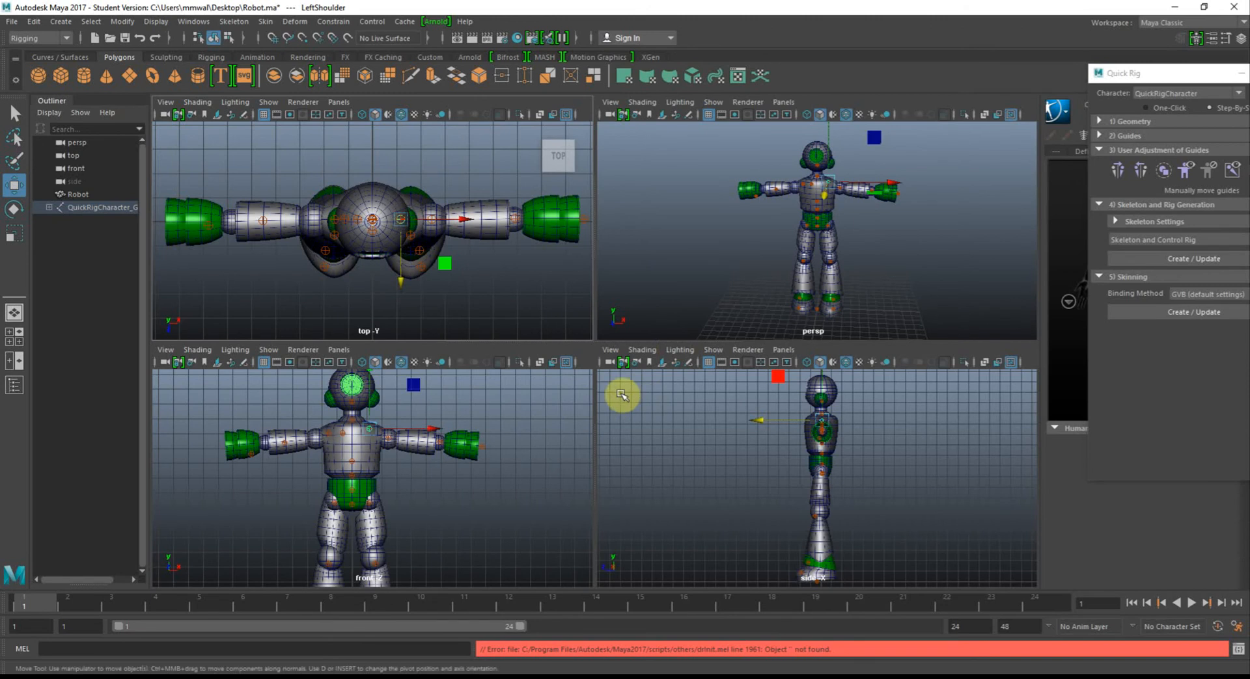
key("space")
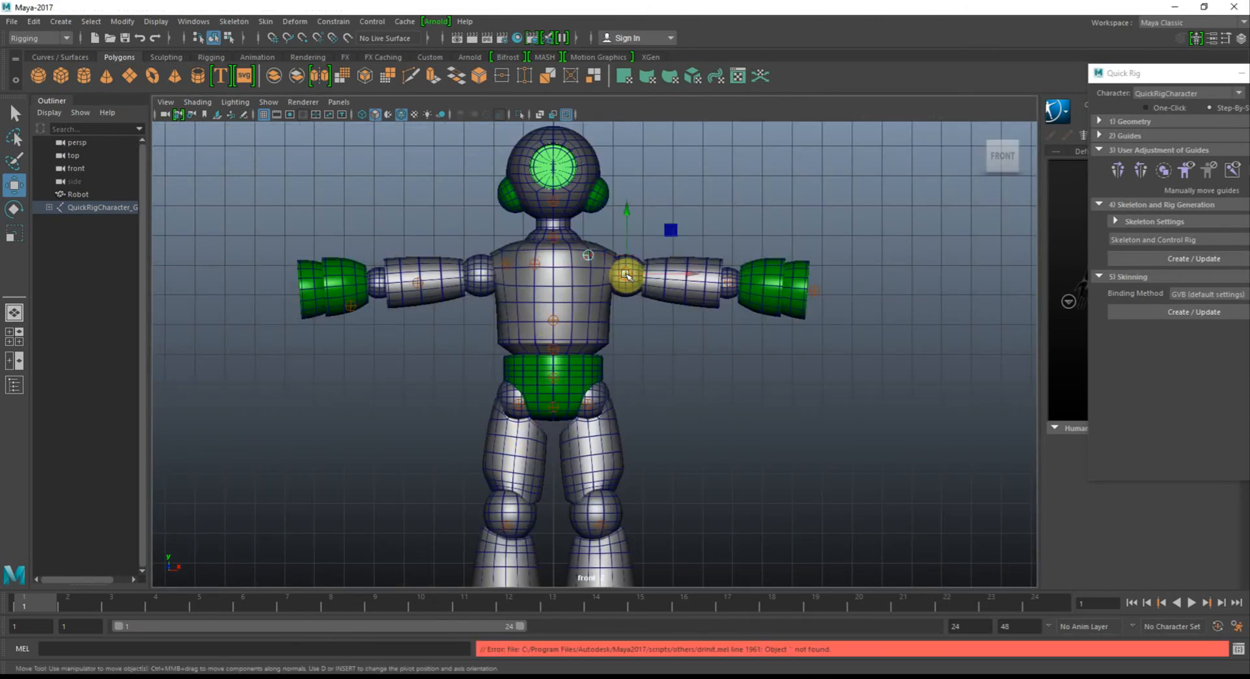
left_click(729, 281)
left_click(815, 291)
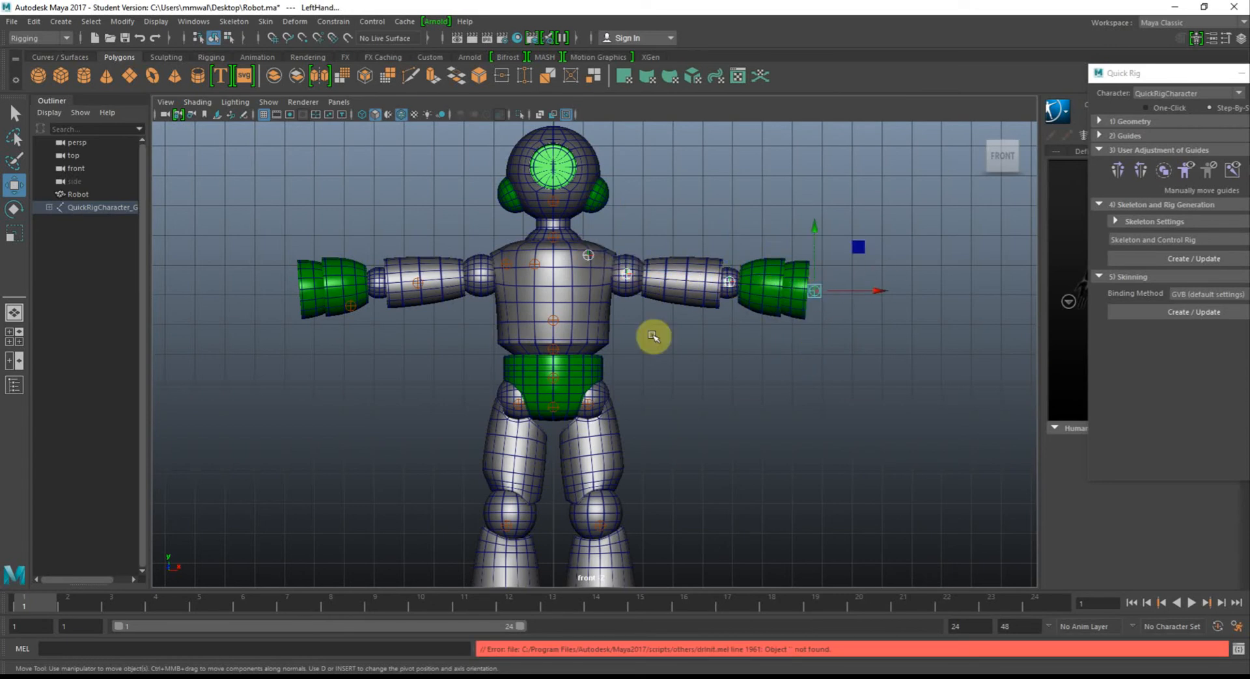
left_click_drag(1178, 79, 1035, 75)
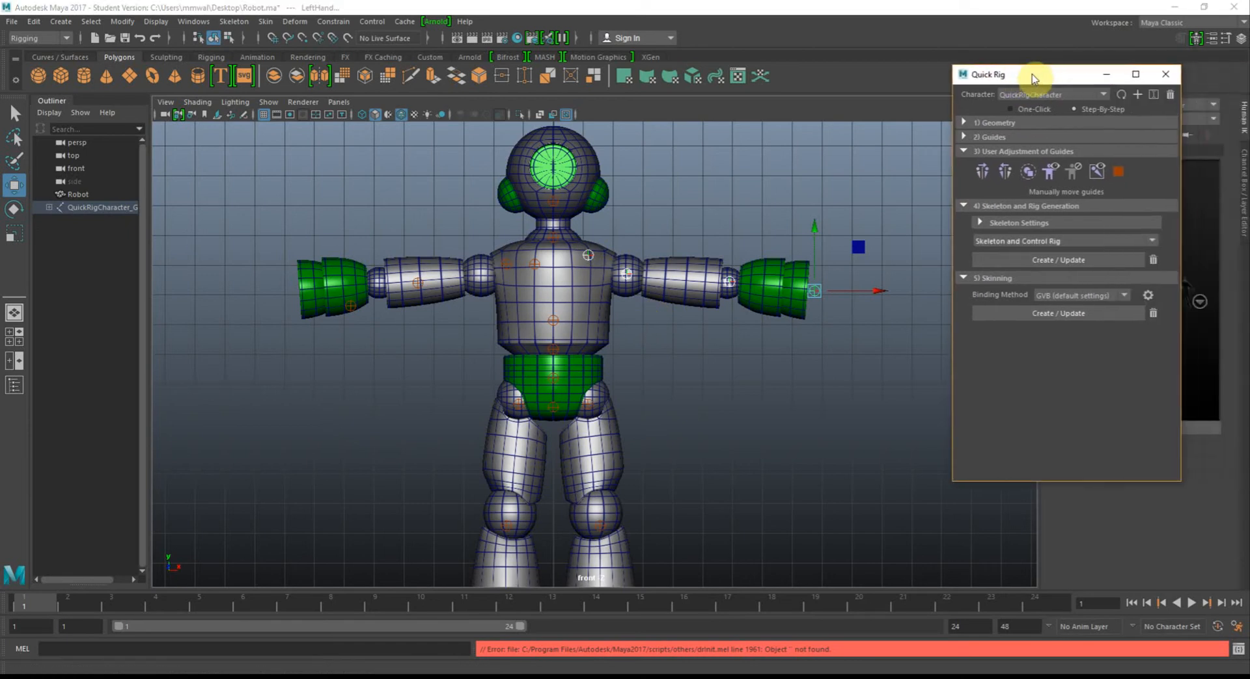
left_click(996, 168)
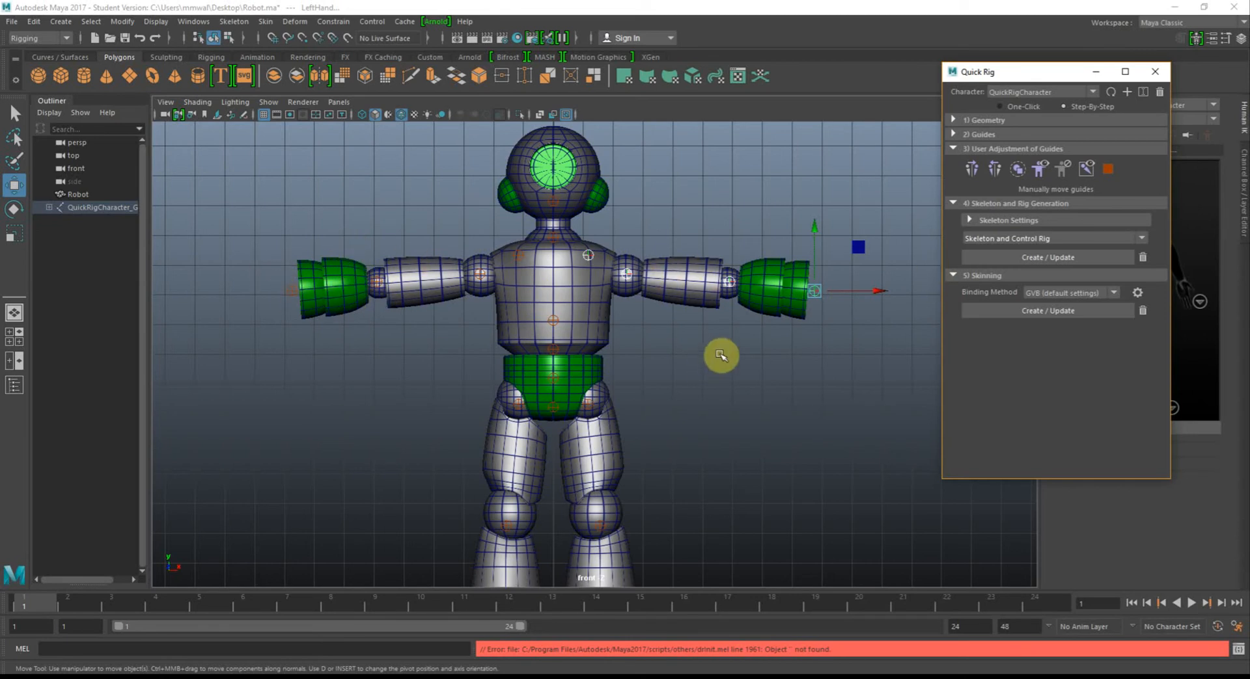
left_click(716, 228)
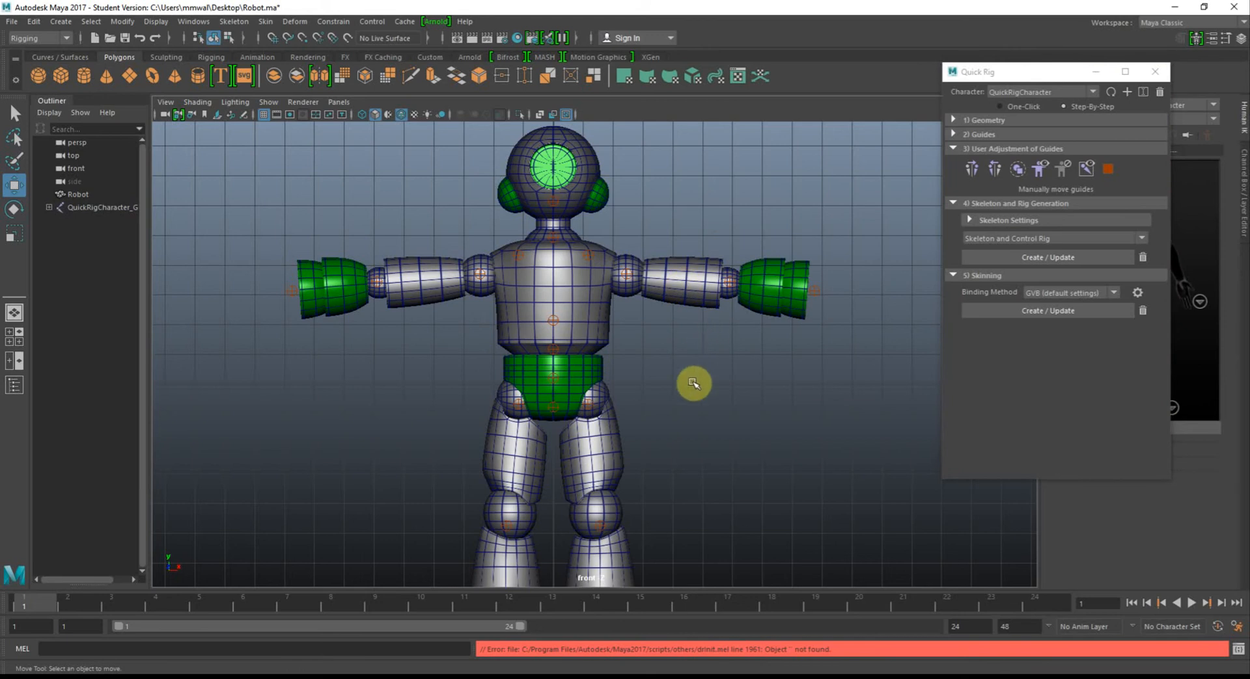
Move the LeftLeg guide up to the centre of the left knee ball in the front view.
scroll(690, 405, "down", 2)
middle_click_drag(707, 492, 663, 357, "alt")
scroll(605, 384, "up", 1)
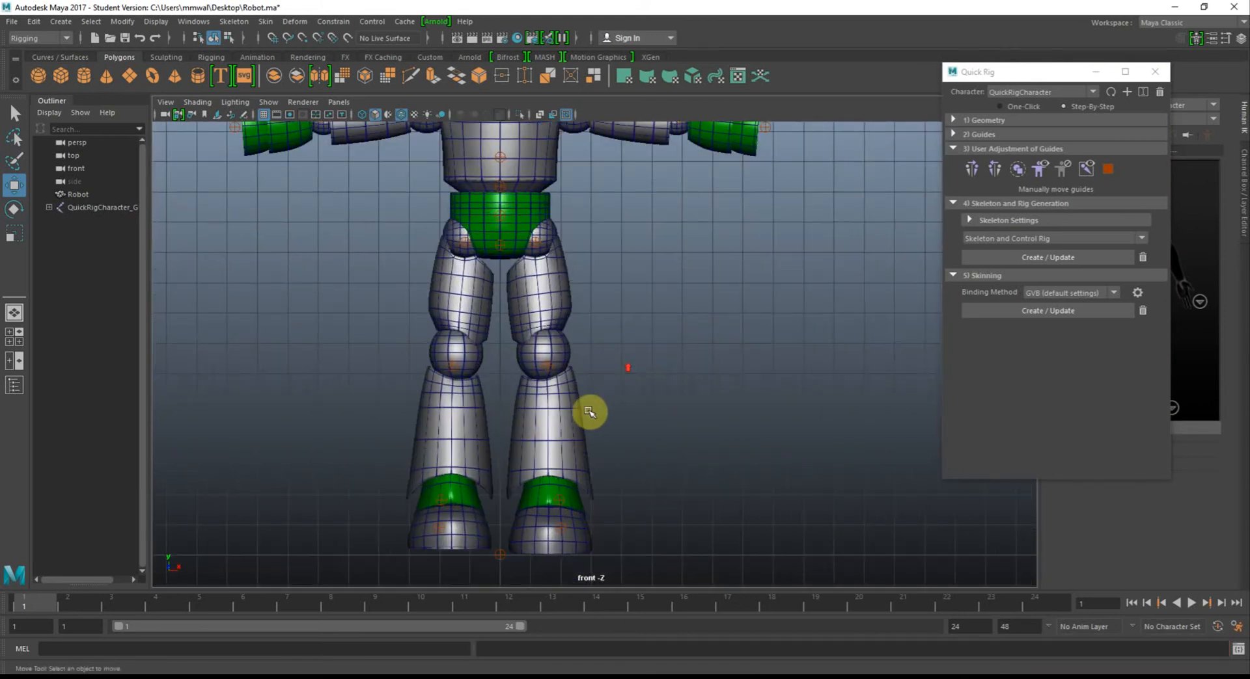
scroll(538, 363, "up", 2)
left_click(540, 364)
left_click_drag(546, 346, 544, 334)
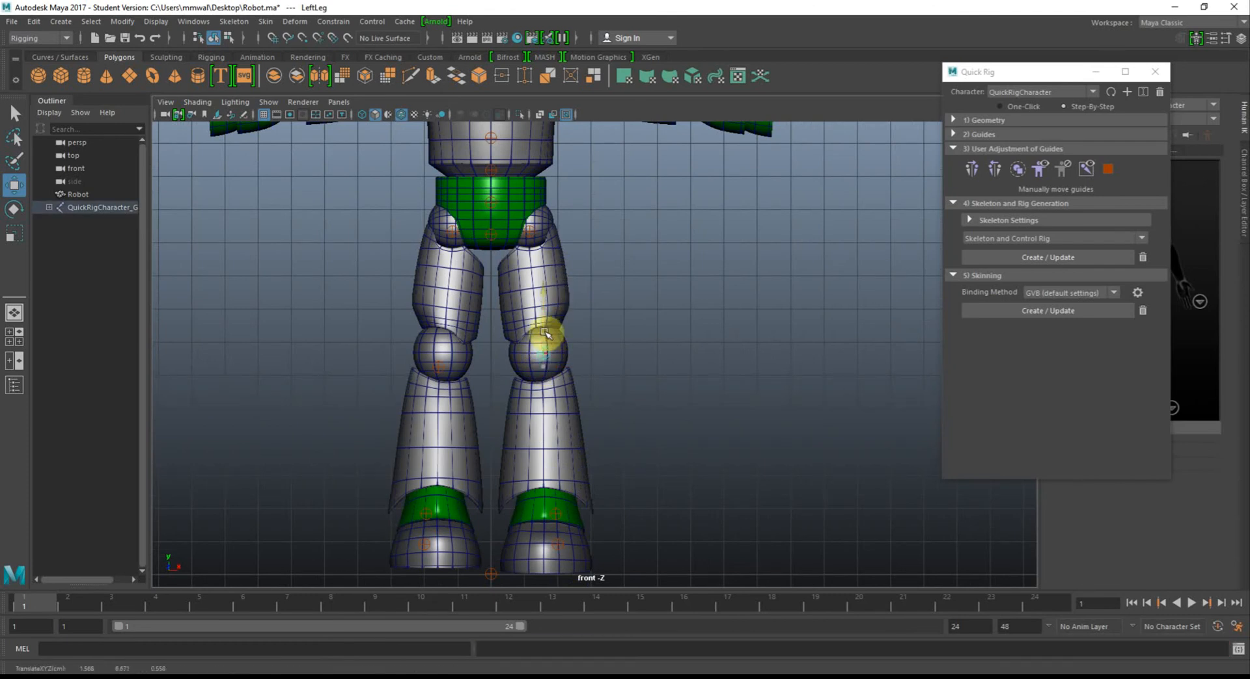
left_click(544, 332)
Move the LeftUpLeg guide up and outward to the centre of the left hip ball.
left_click(532, 233)
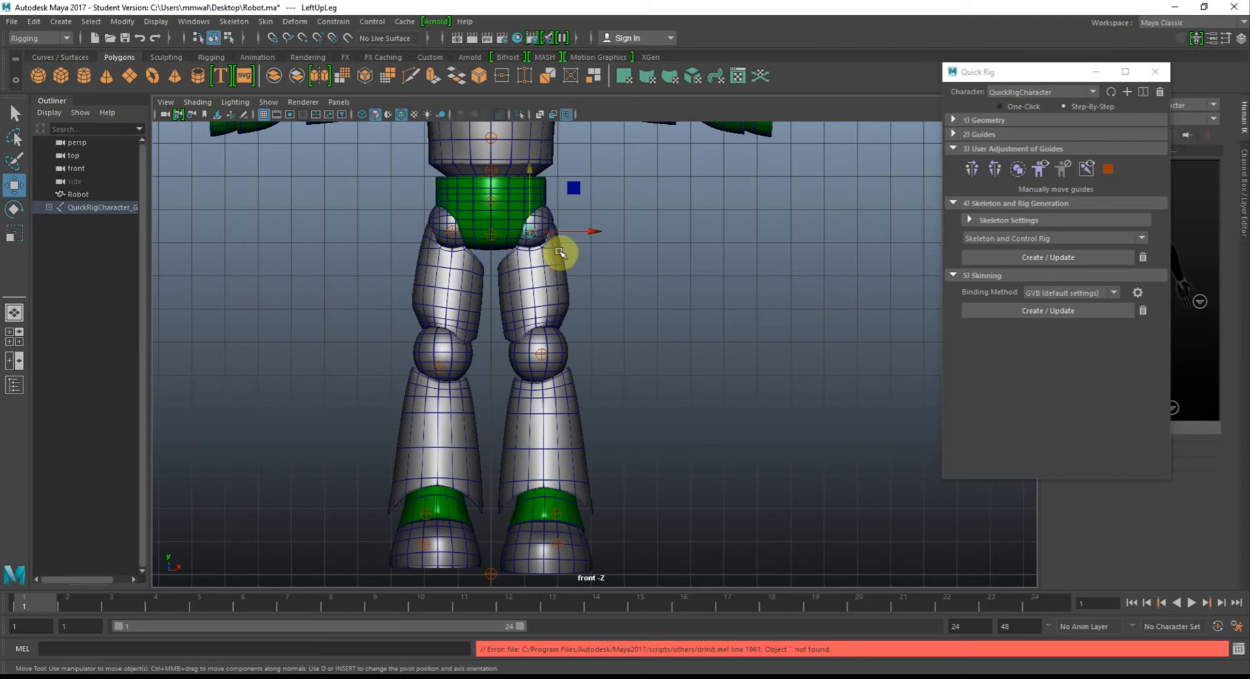
left_click_drag(529, 217, 577, 226)
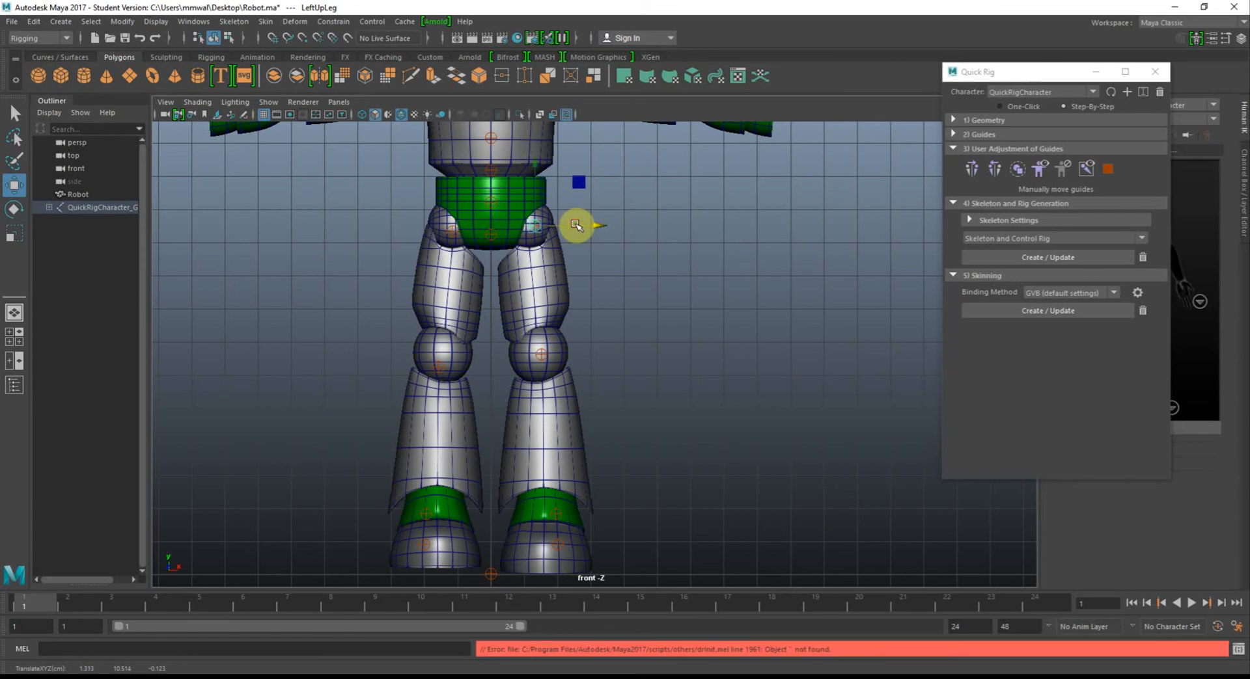
left_click(531, 201)
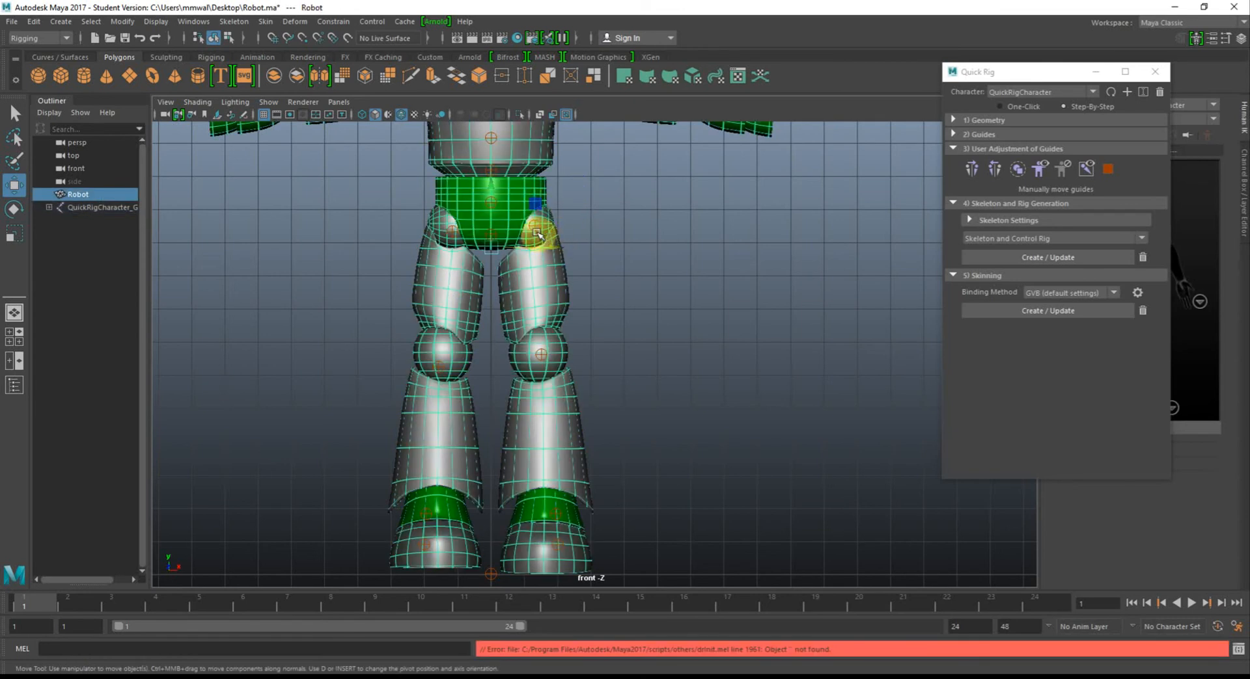
left_click(537, 229)
left_click_drag(537, 208, 538, 209)
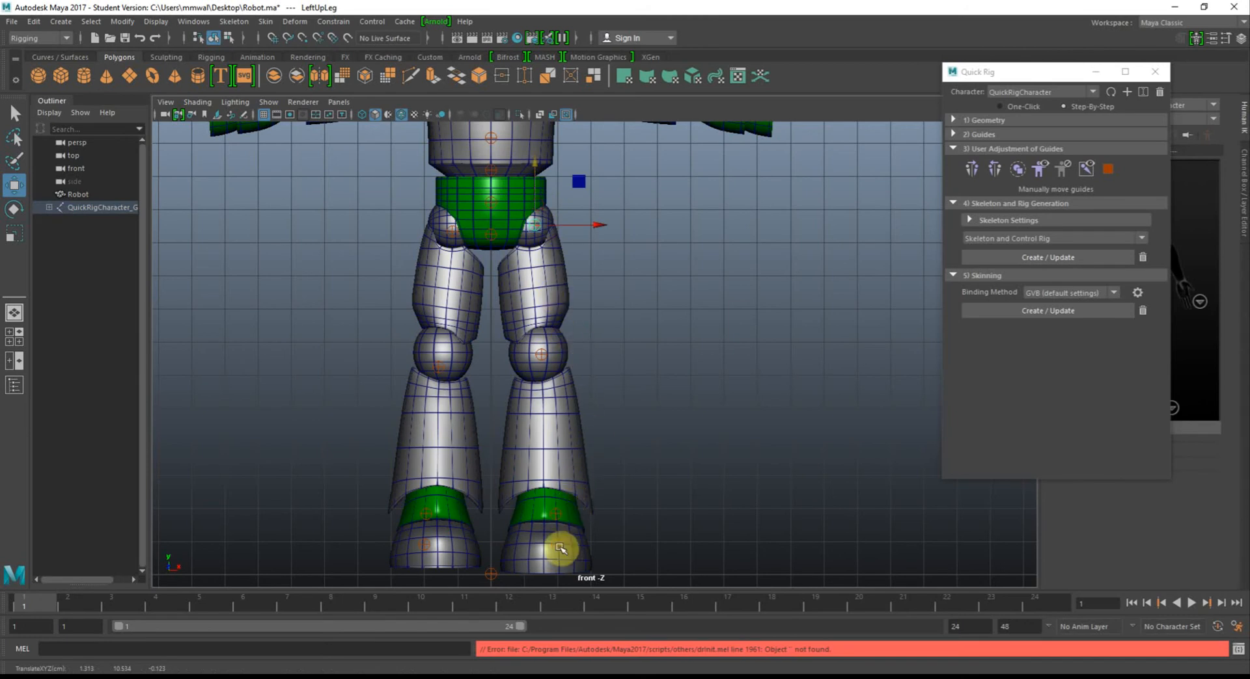
Lower the LeftToeBase guide into the left foot and raise the LeftFoot guide to the top of the green ankle cuff in the front view.
left_click(558, 545)
left_click_drag(561, 520, 574, 554)
left_click(550, 514)
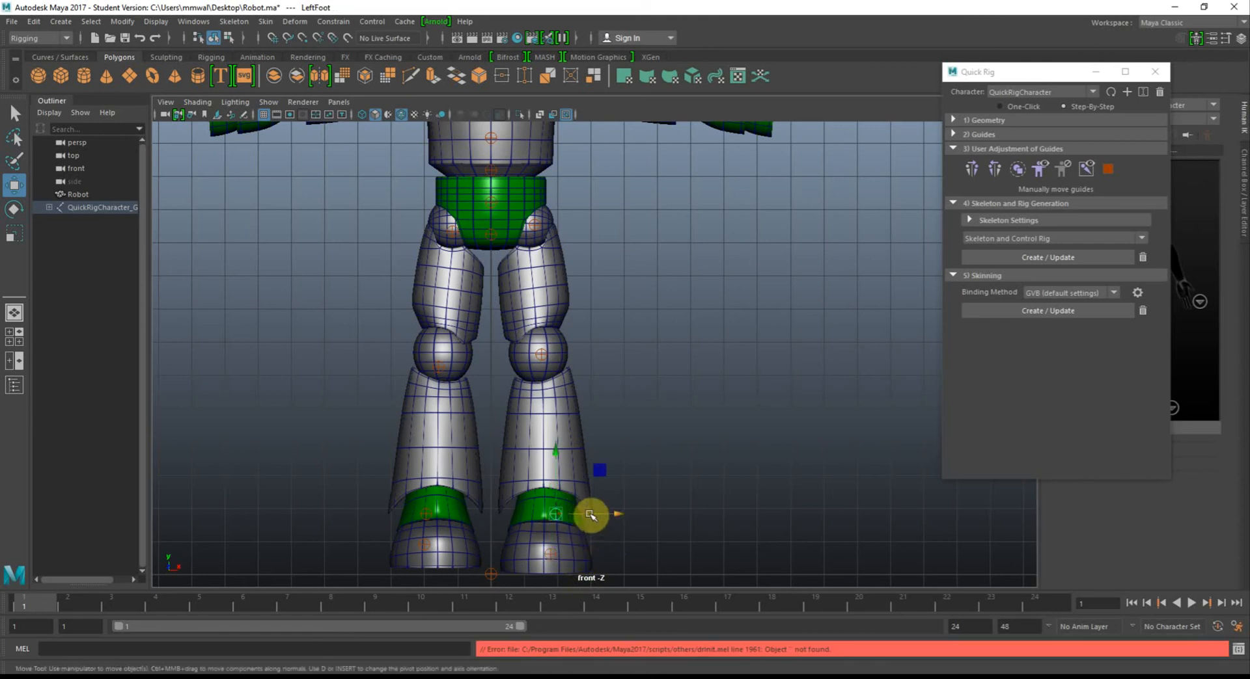
left_click_drag(580, 516, 580, 487)
Shift the LeftToeBase and LeftFoot guides slightly inward onto the centreline of the left lower leg.
left_click(555, 553)
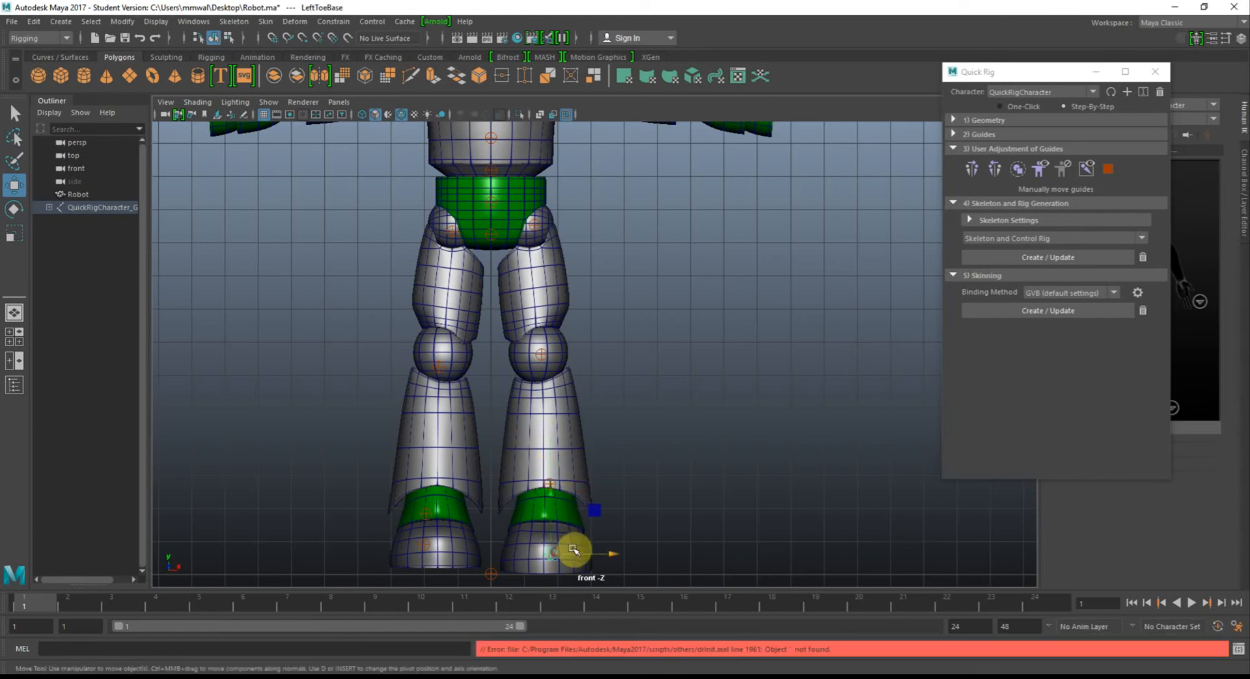
left_click_drag(584, 558, 580, 554)
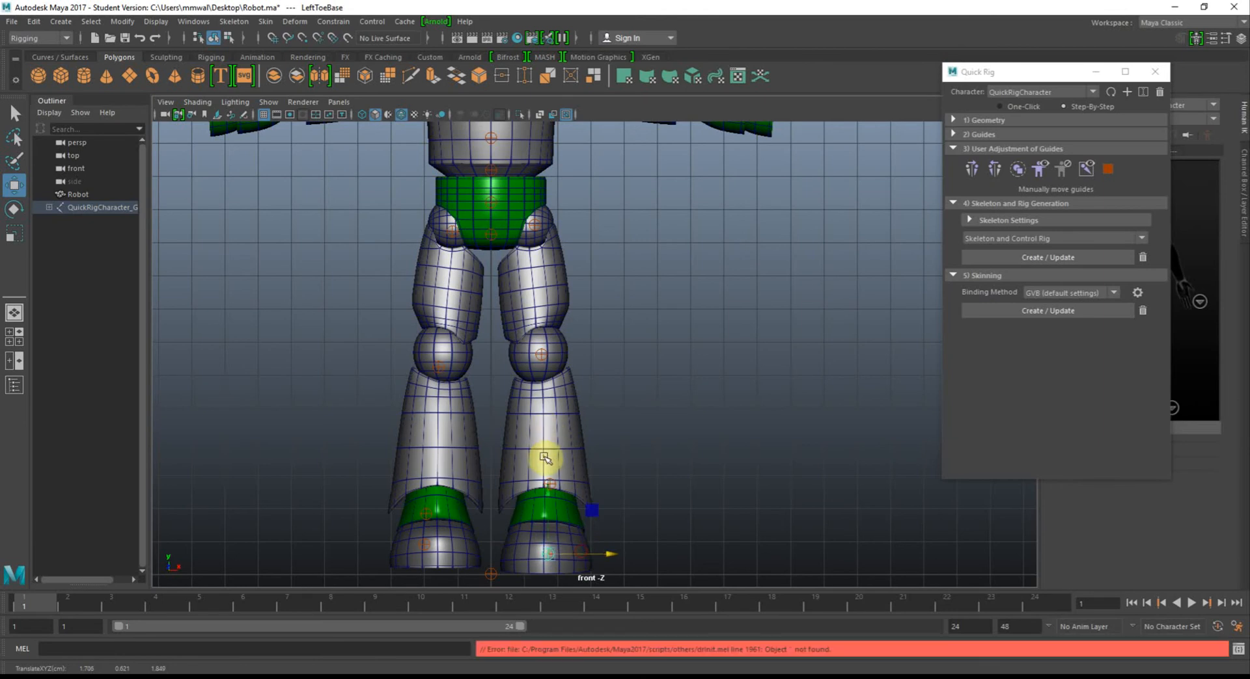
left_click(551, 485)
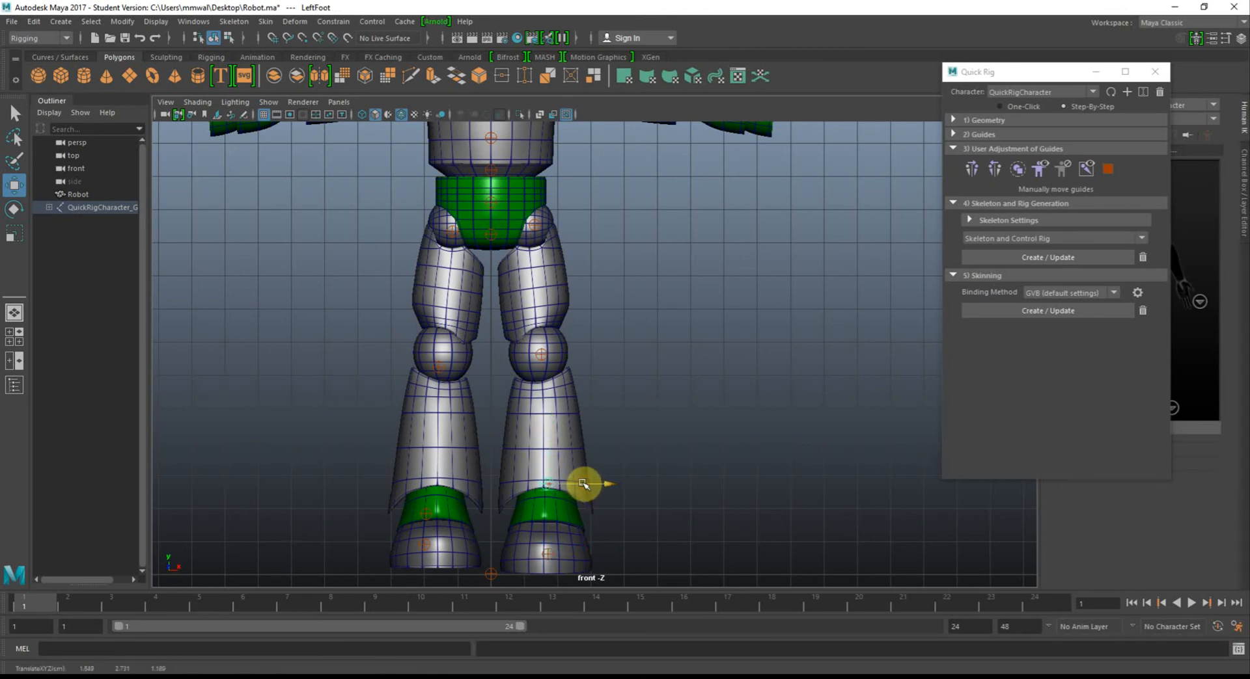
left_click_drag(583, 484, 583, 484)
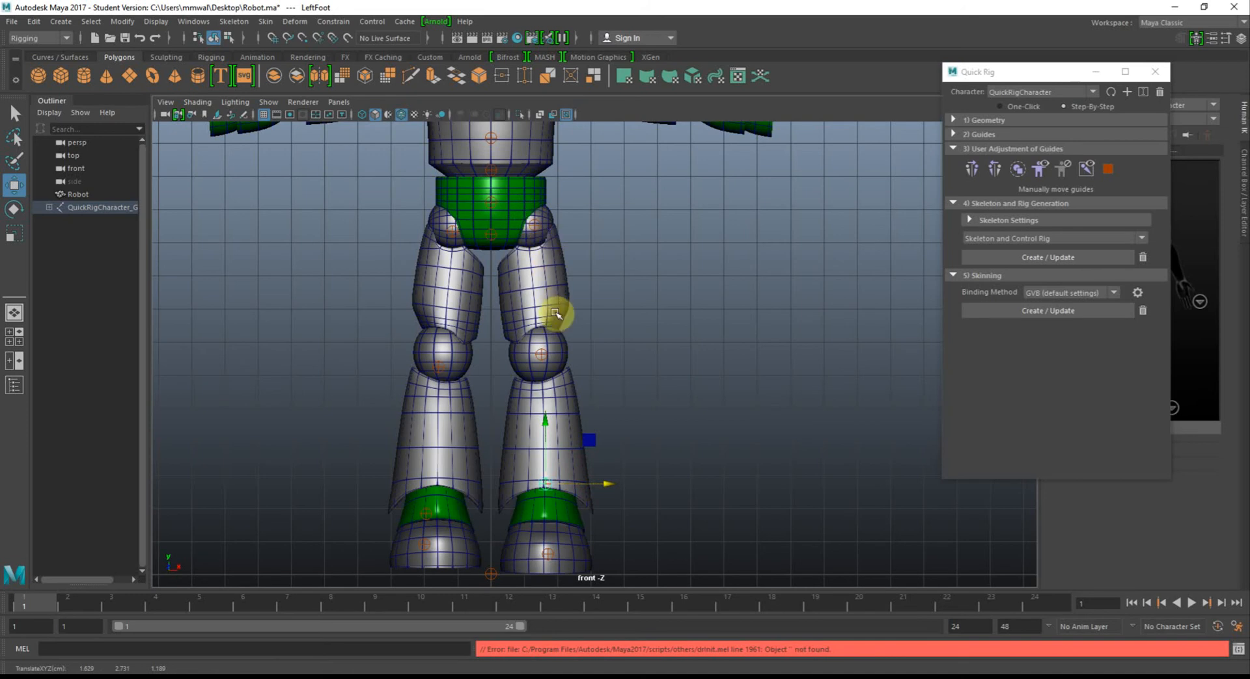
Shift the LeftLeg guide back in depth to the centre of the knee ball in the side view.
key("space")
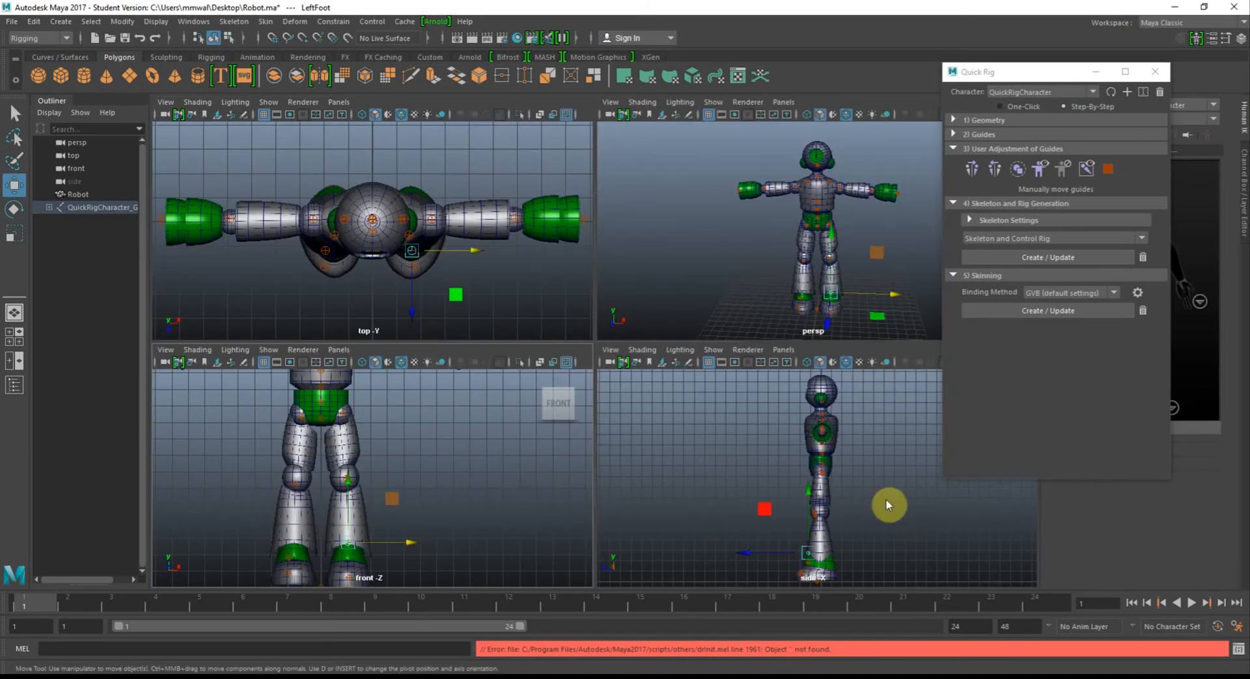
key("space")
scroll(645, 525, "up", 4)
scroll(645, 525, "down", 1)
scroll(654, 513, "up", 5)
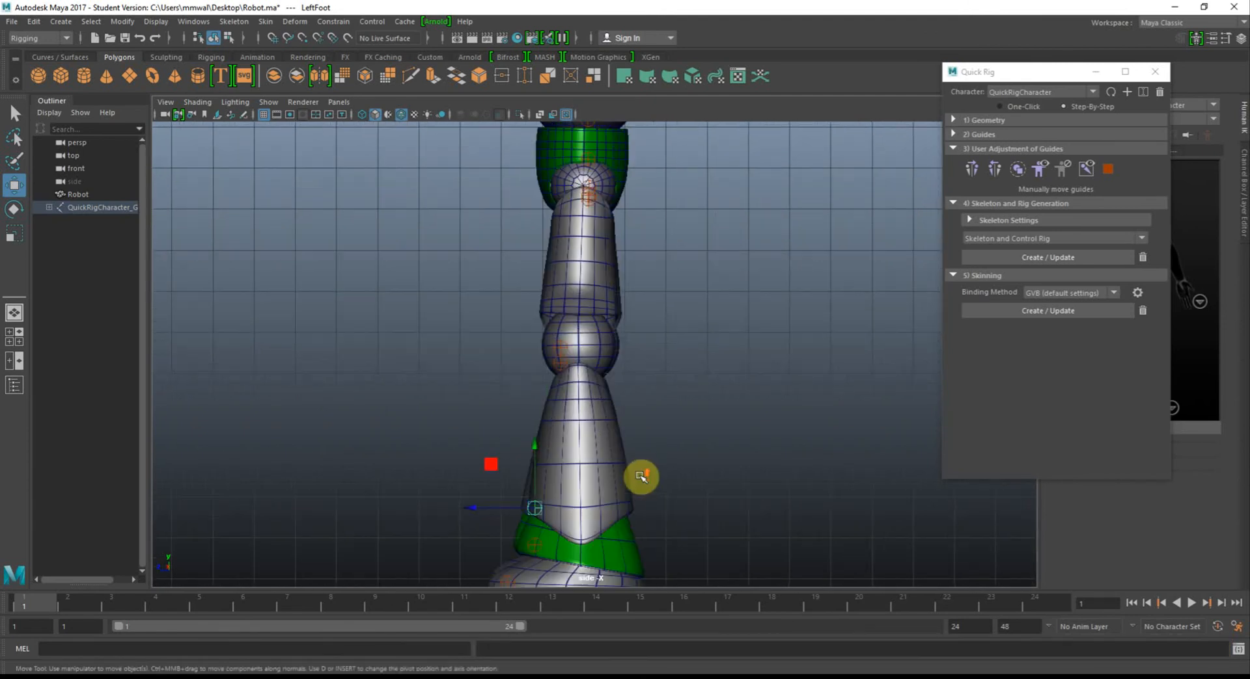
left_click(568, 302)
key("space")
key("space")
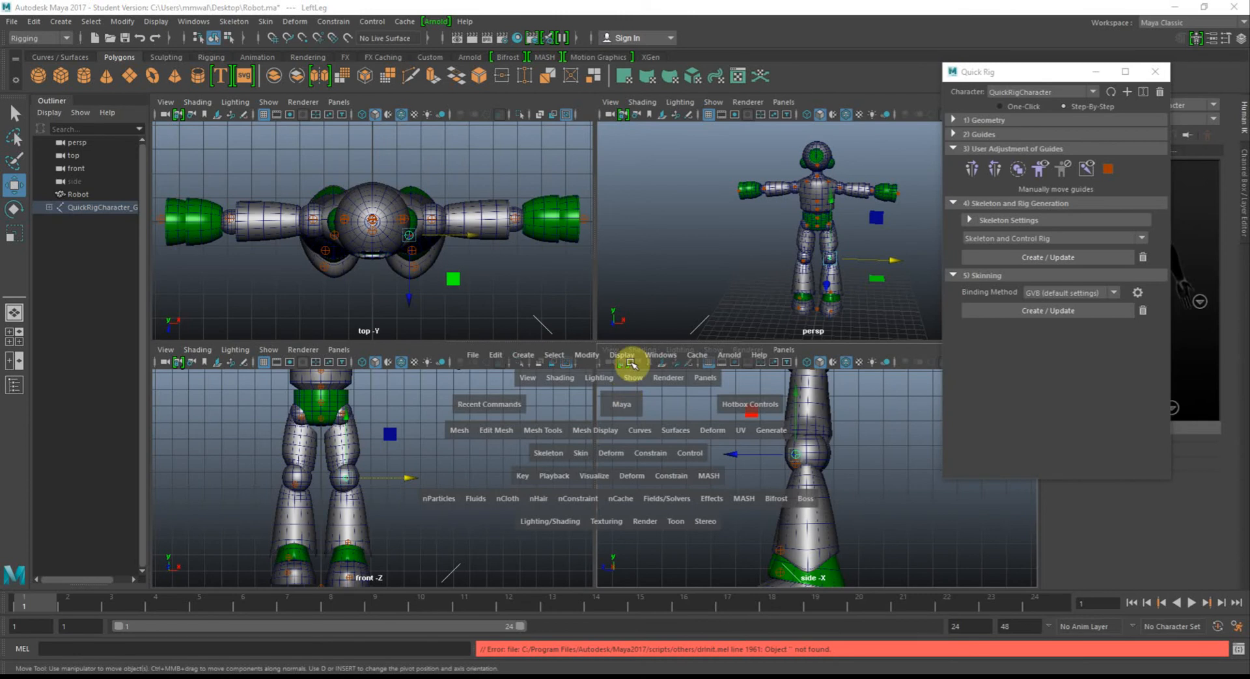
left_click_drag(496, 309, 513, 311)
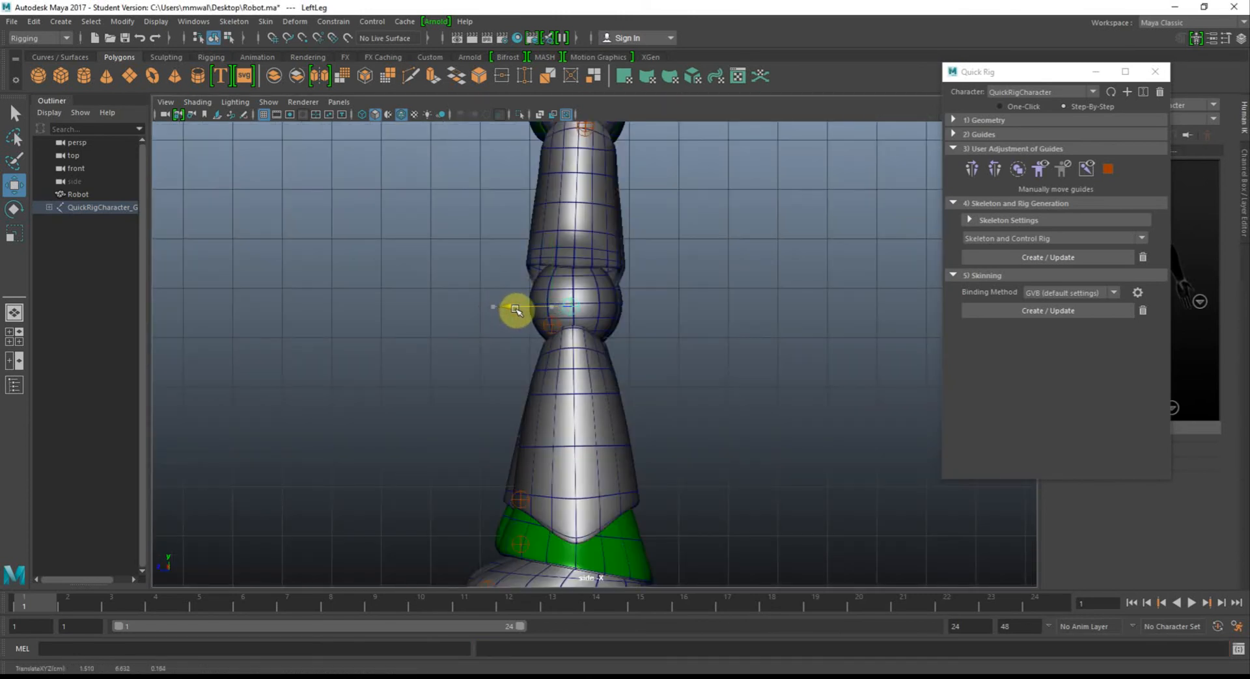
scroll(580, 479, "down", 3)
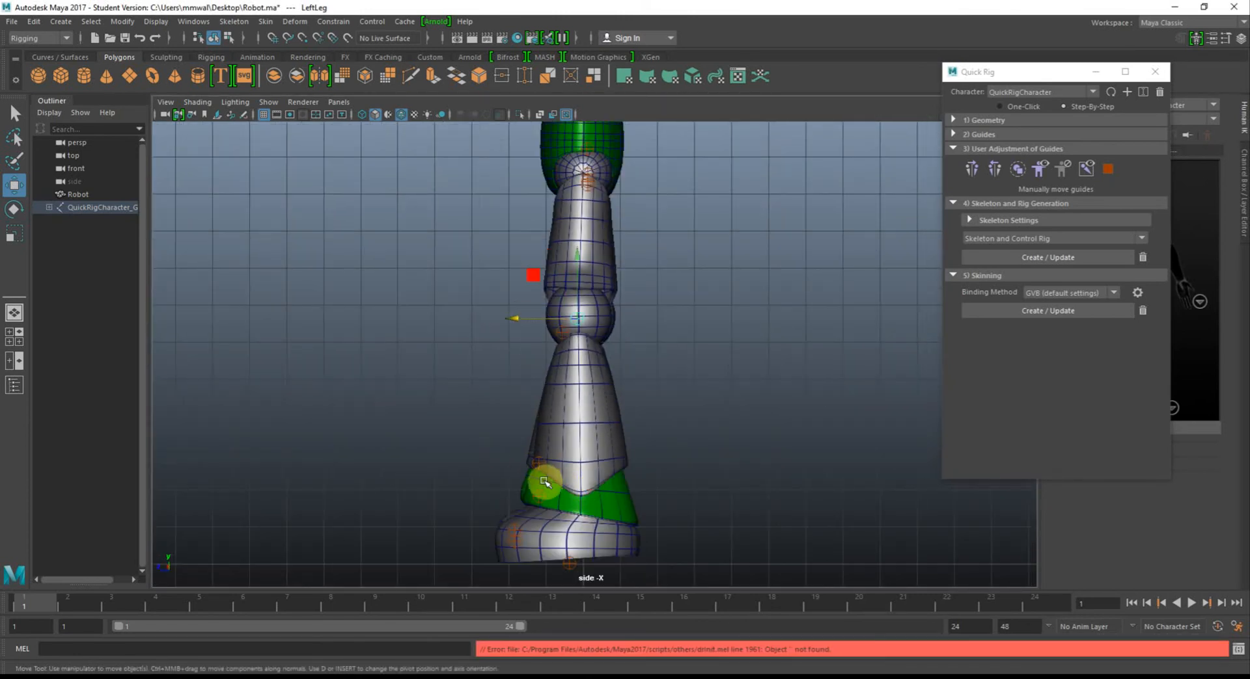
Move the LeftFoot guide back in depth onto the lower leg's centreline and lower it into the green ankle cuff.
key("space")
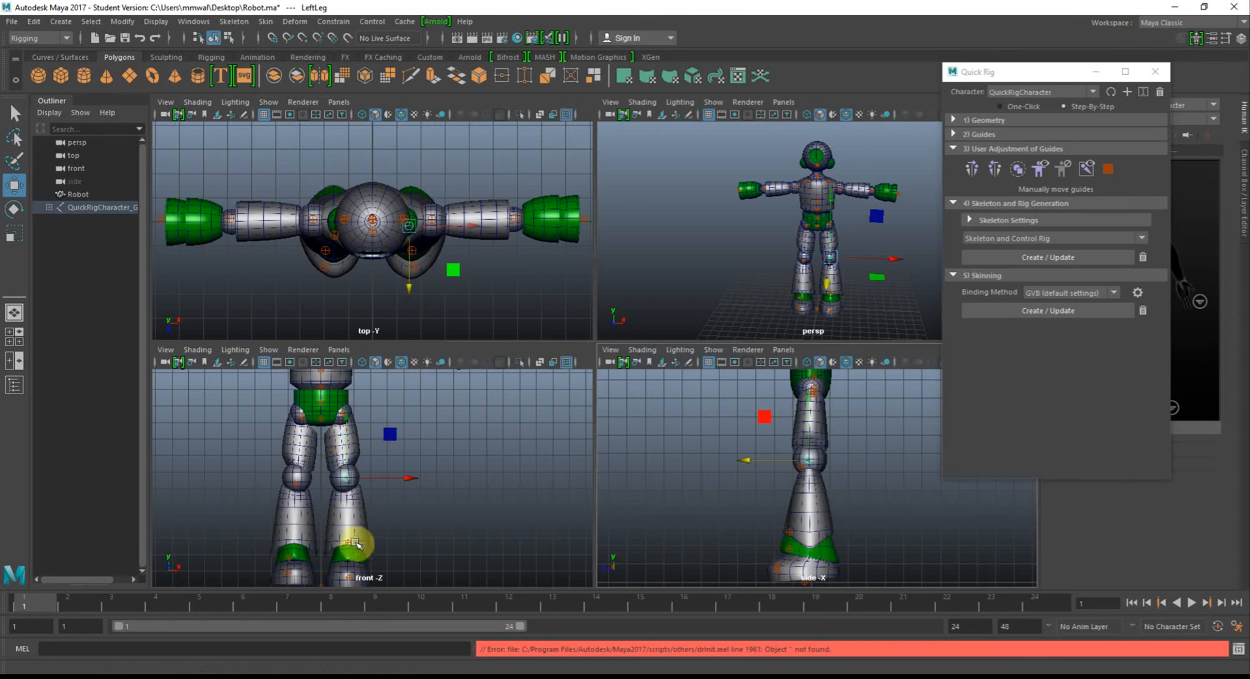
left_click(770, 532)
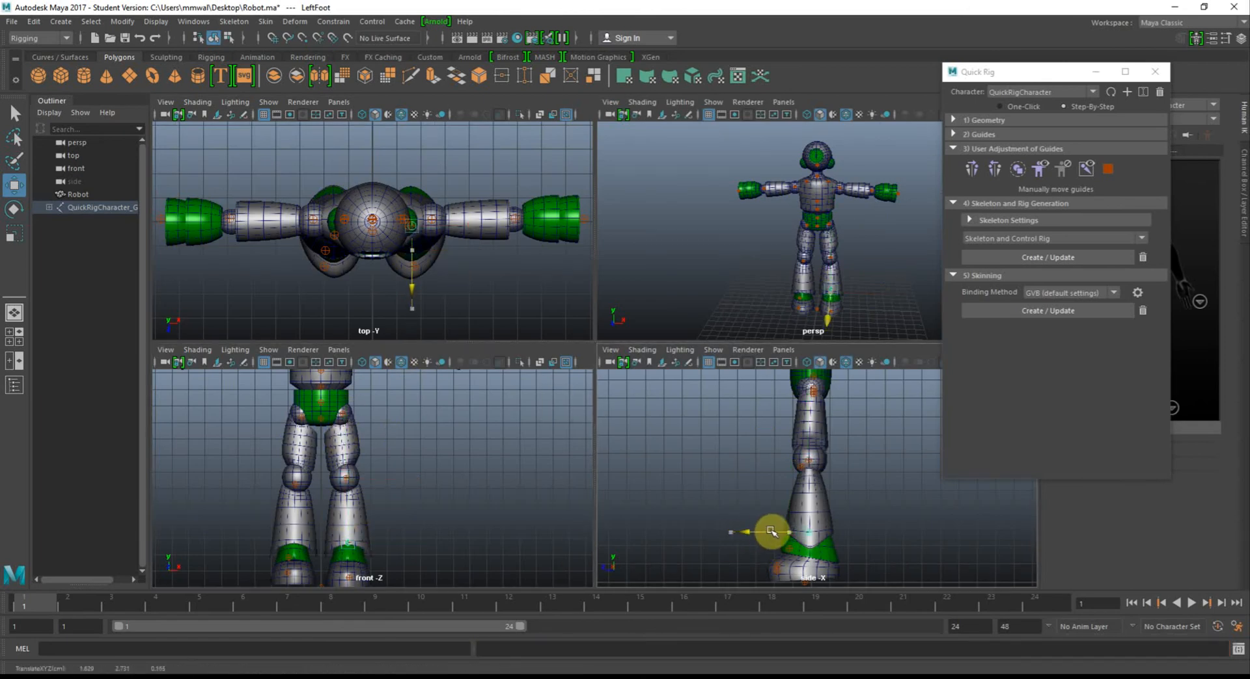
left_click(773, 532)
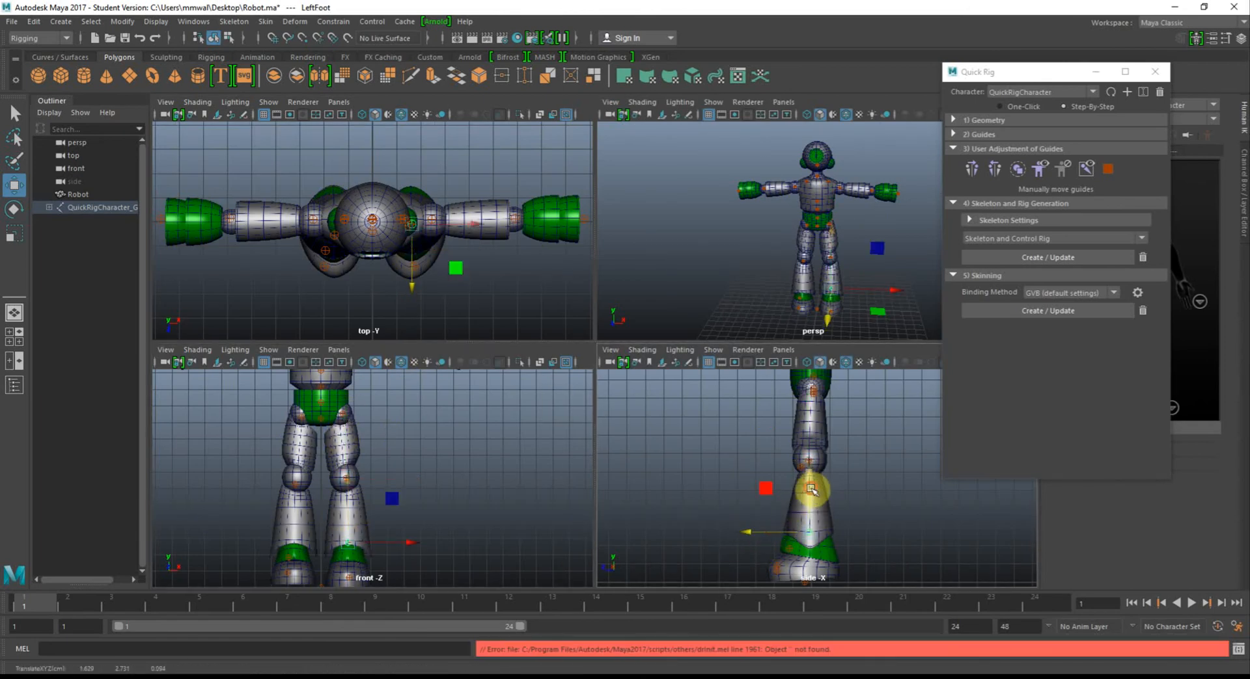
left_click_drag(811, 490, 811, 500)
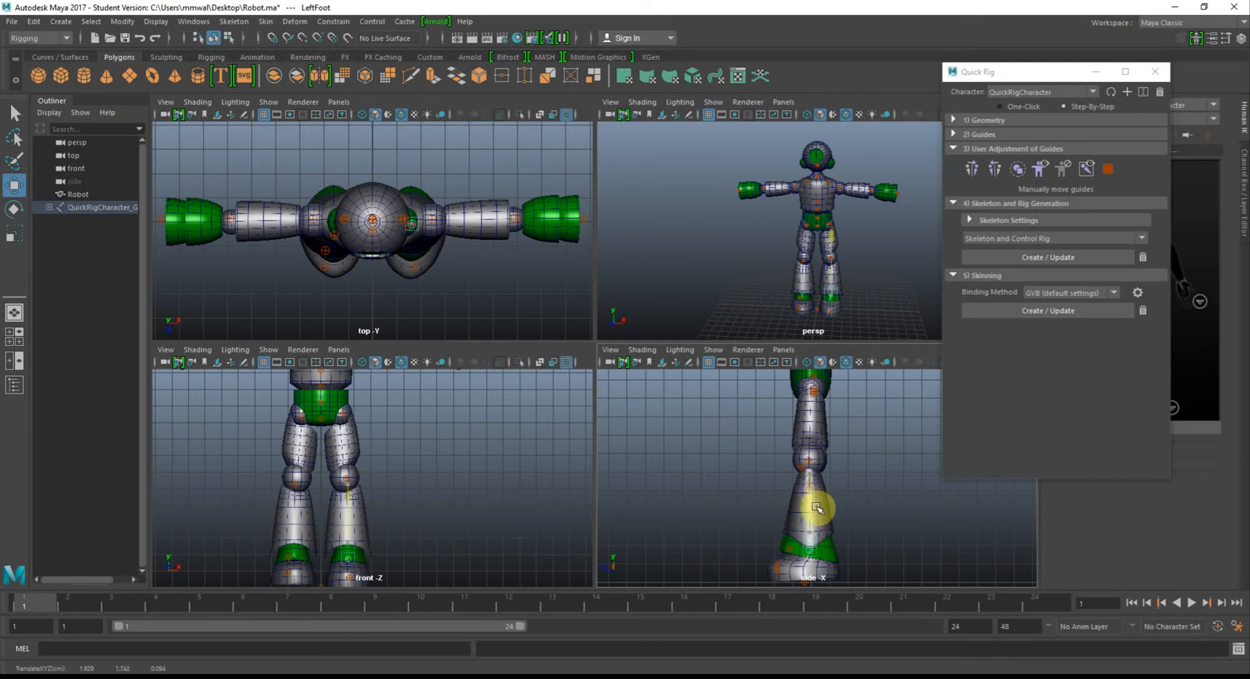
left_click_drag(815, 506, 815, 507)
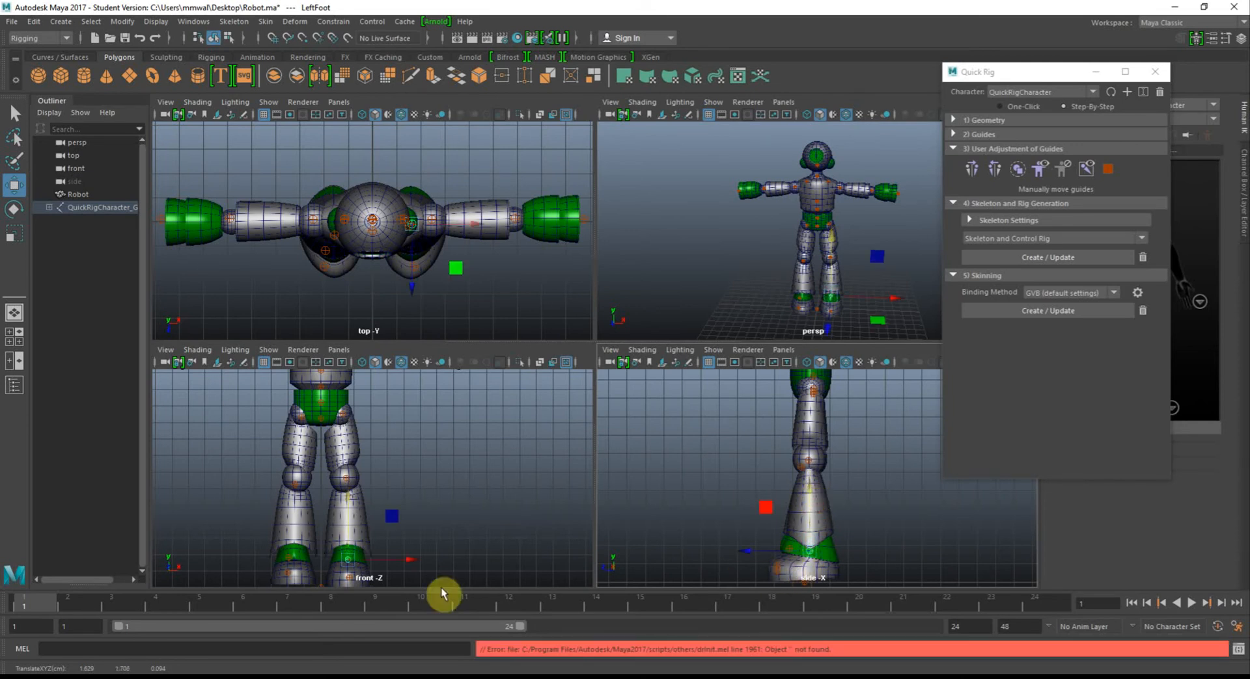
Nudge the LeftToeBase guide inward in the front view and the Reference guide slightly upward in the side view.
left_click(346, 578)
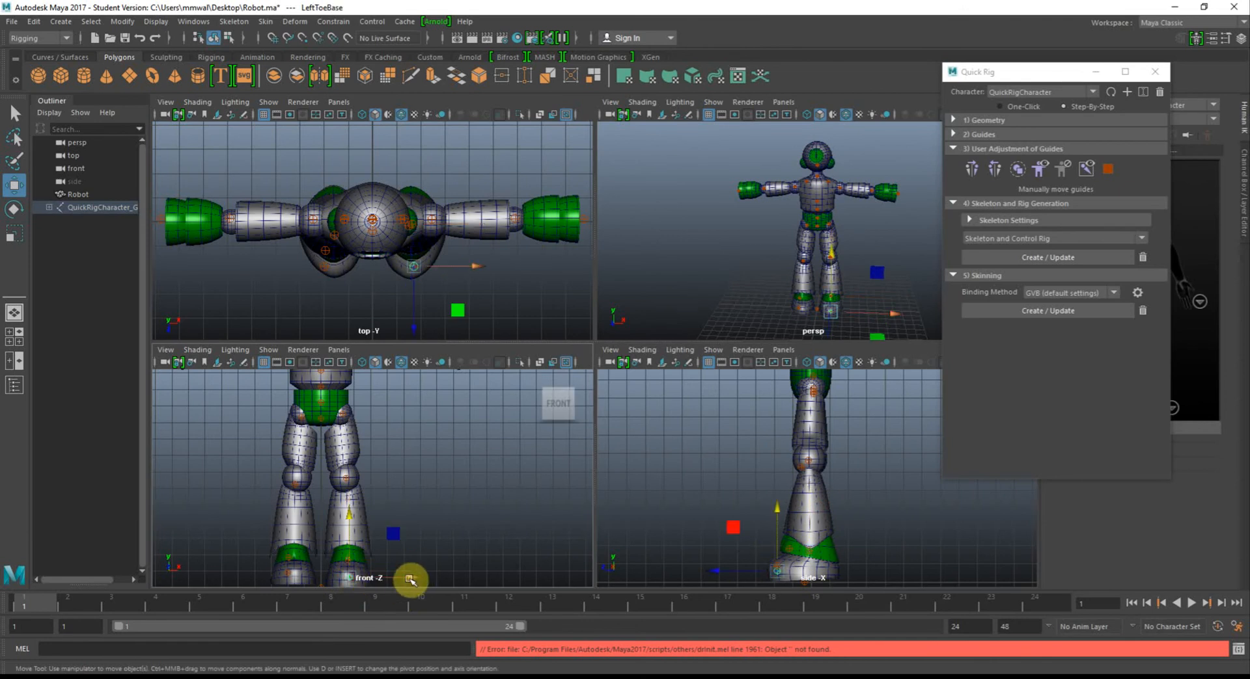
left_click_drag(409, 579, 410, 580)
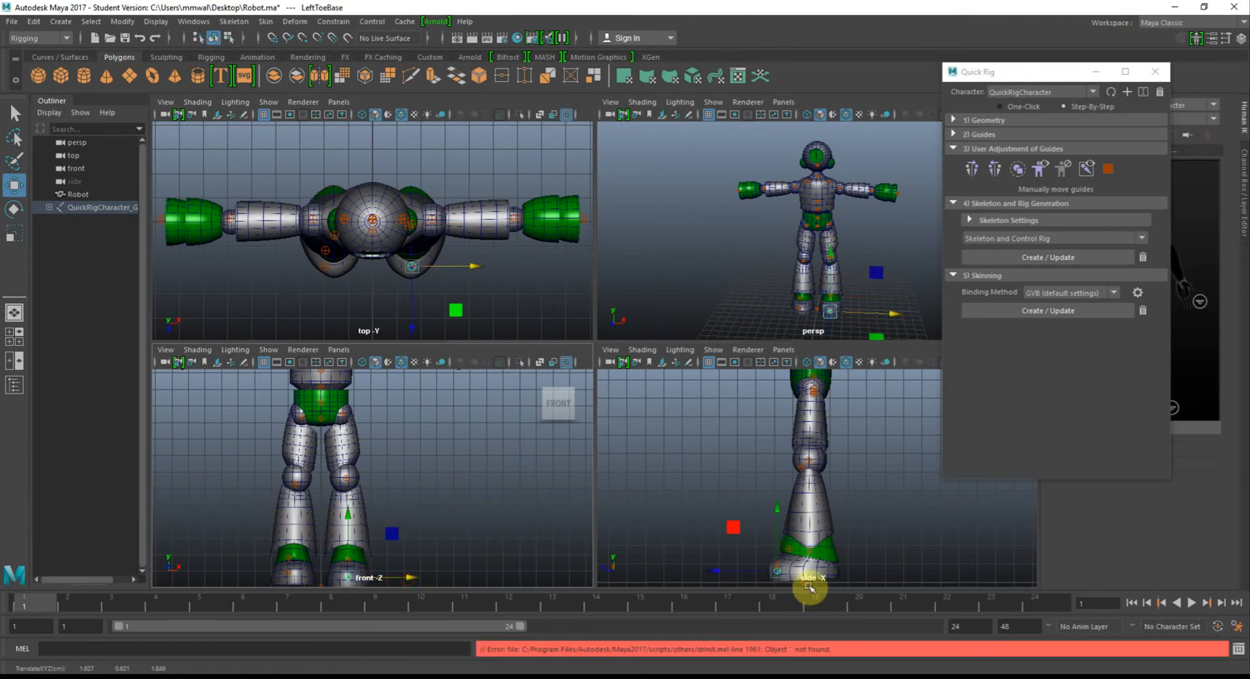
key("space")
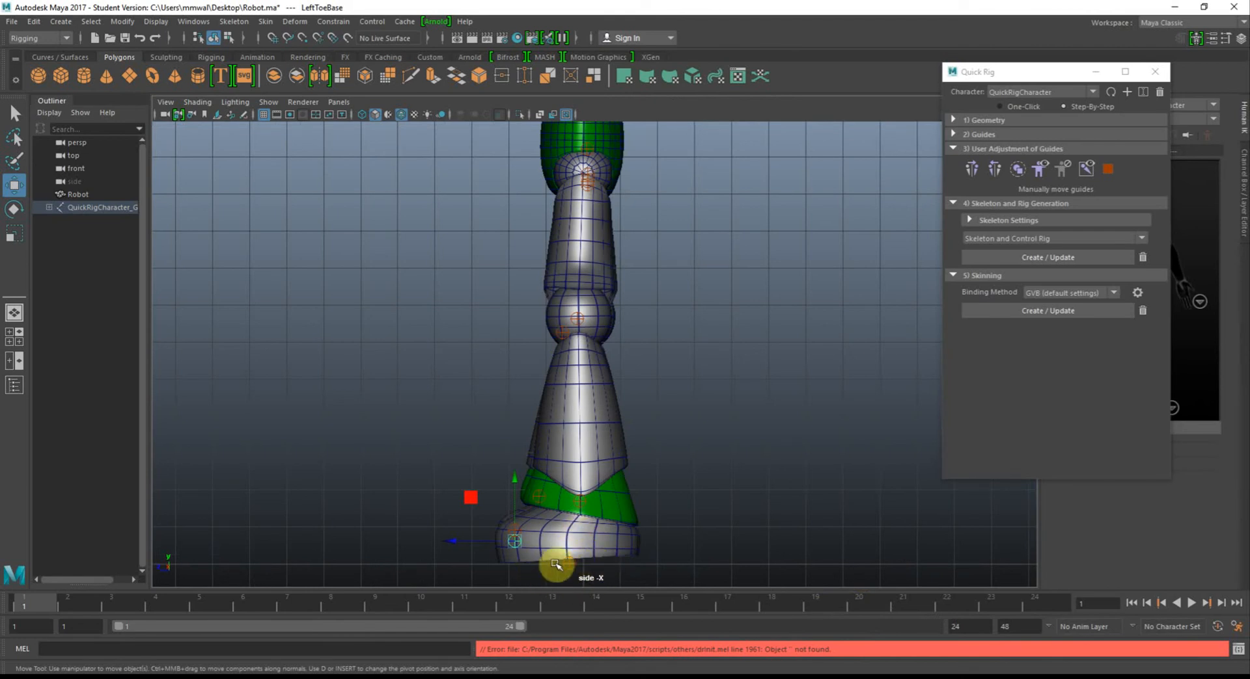
mouse_move(570, 563)
left_mouse_down()
mouse_move(549, 546)
mouse_move(569, 545)
left_mouse_up()
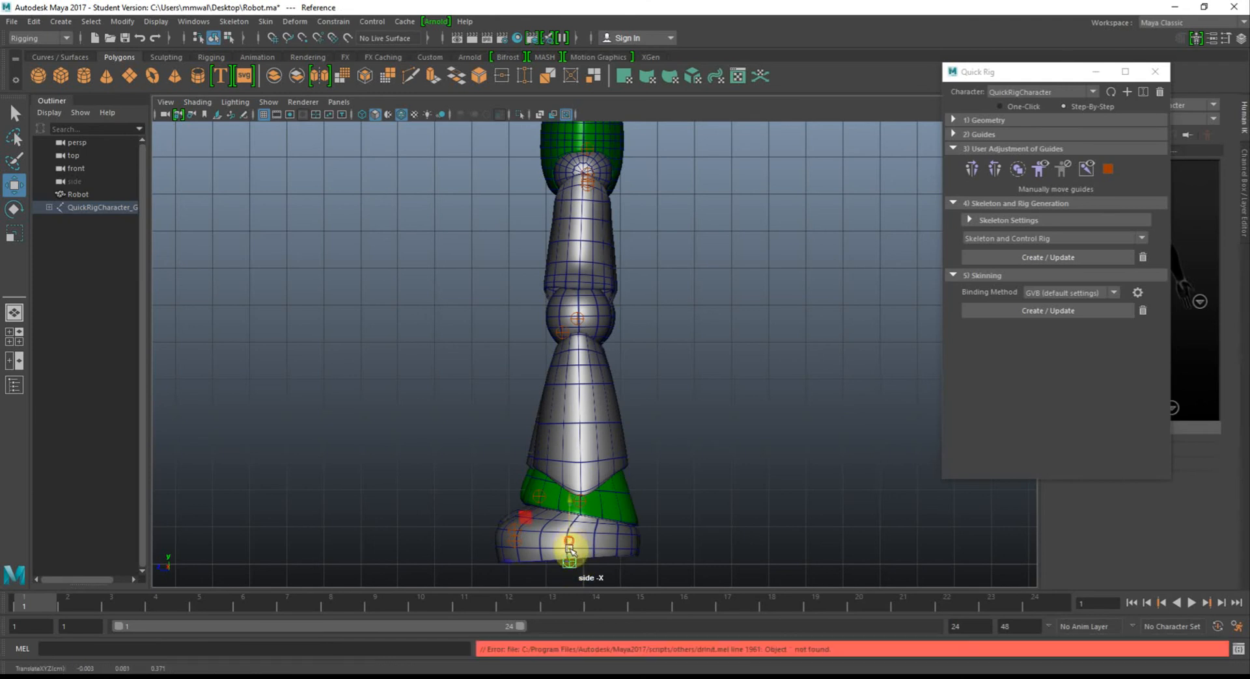
Select the LeftUpLeg, LeftLeg, LeftFoot, LeftToeBase and Reference guides, mirror their placement to the right leg, and clear the selection.
key("space")
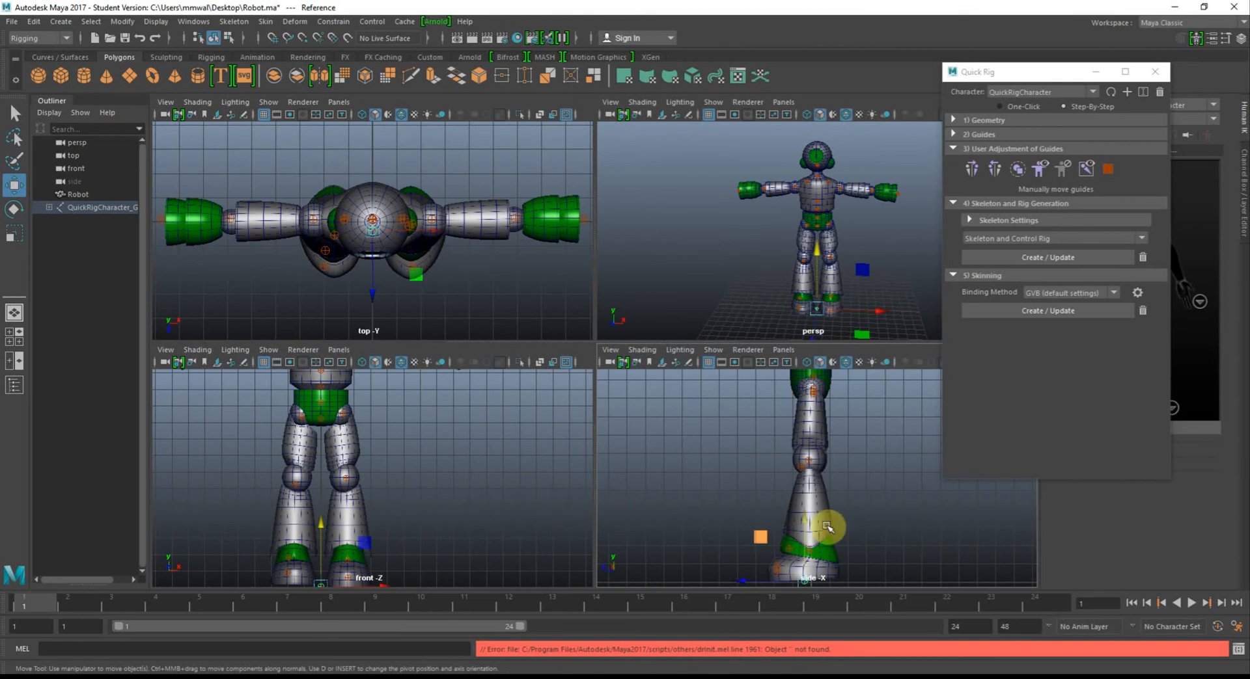
left_click(350, 480)
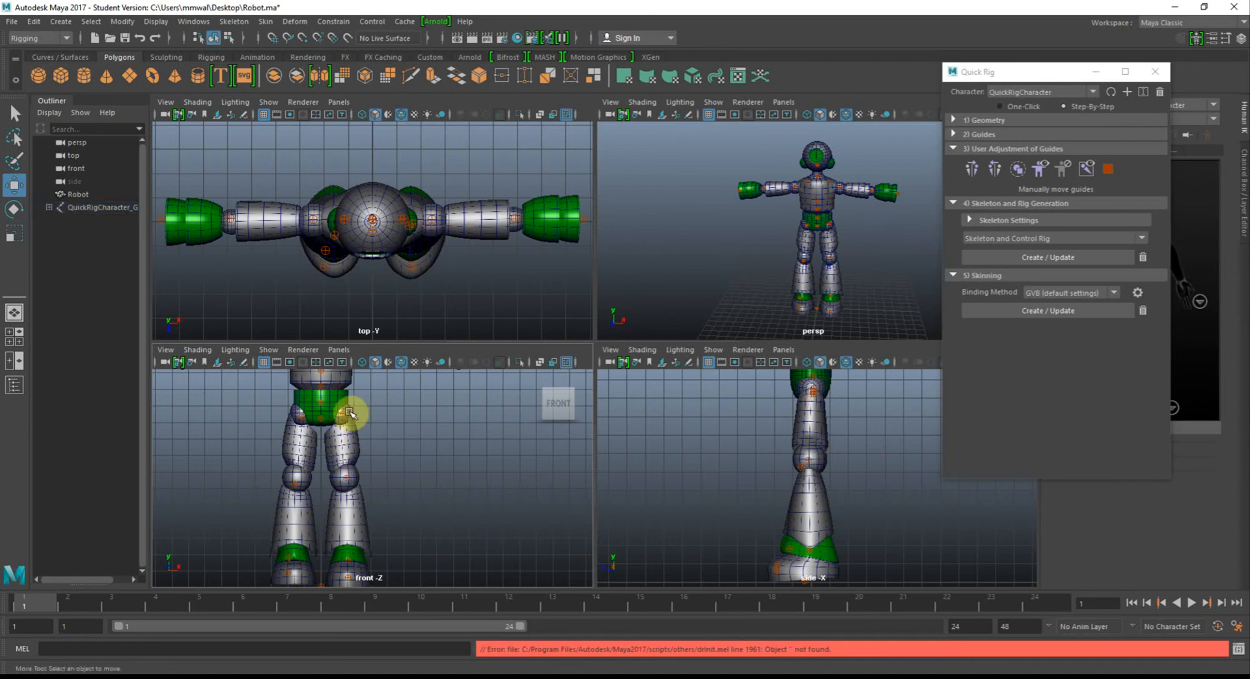
left_click(344, 414)
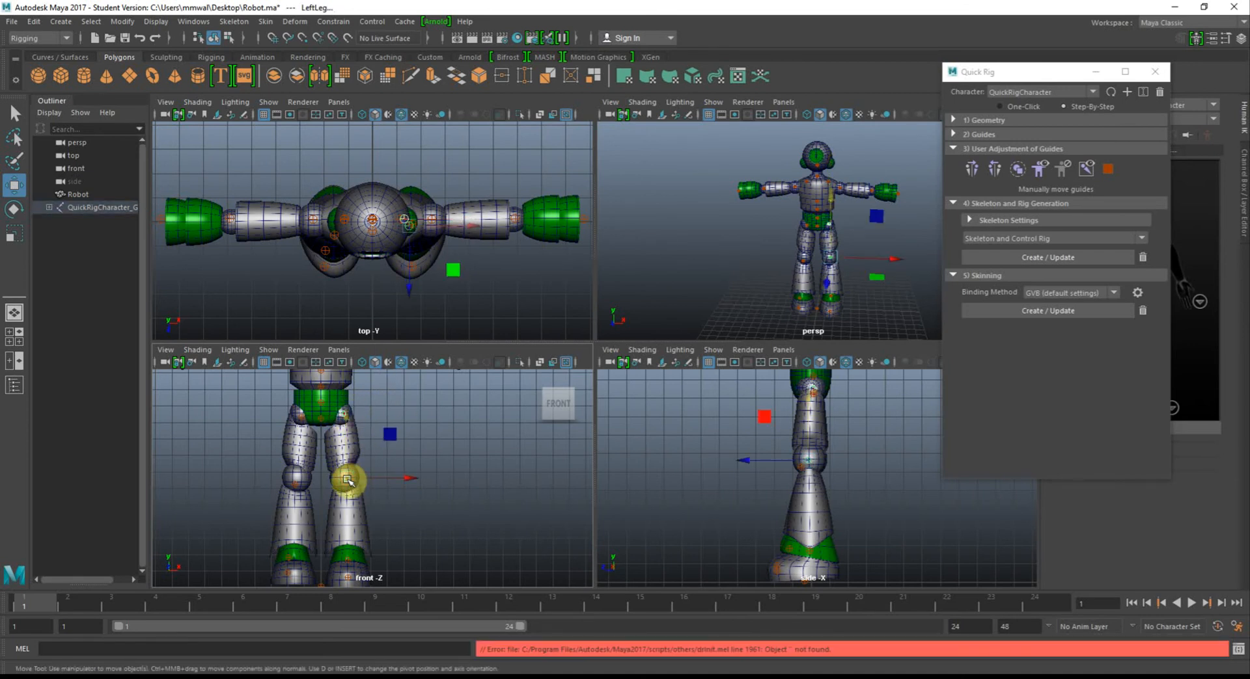
left_click(354, 578)
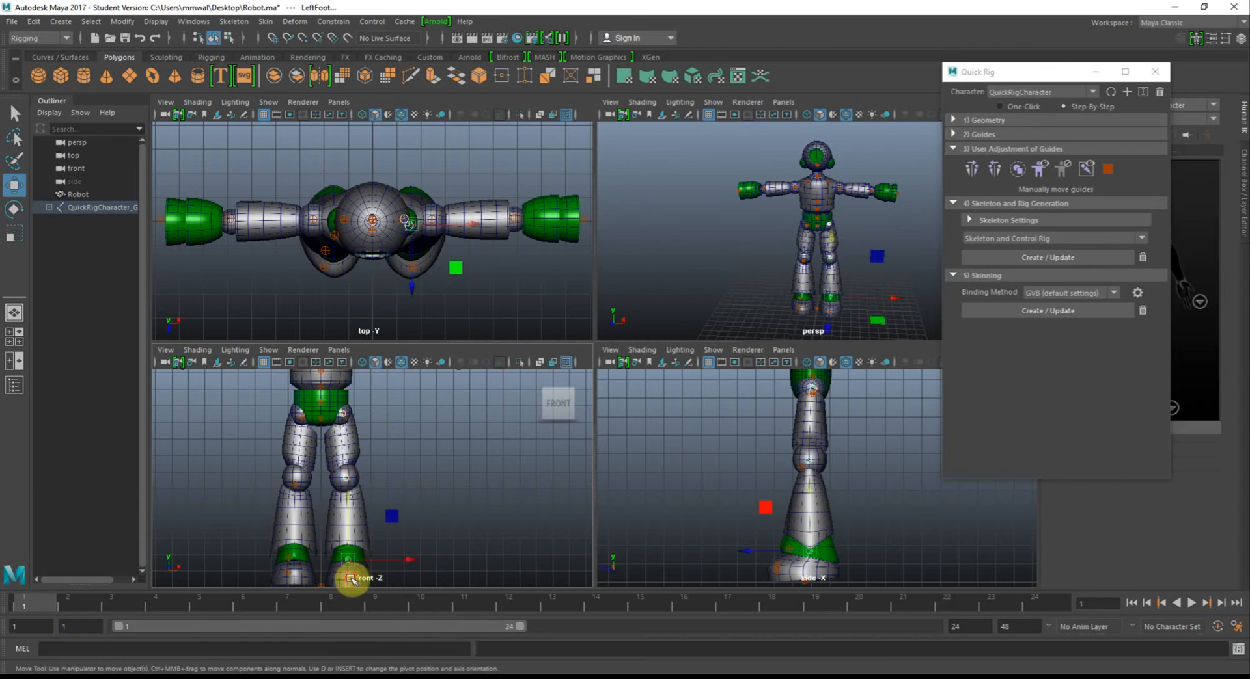
left_click(351, 577)
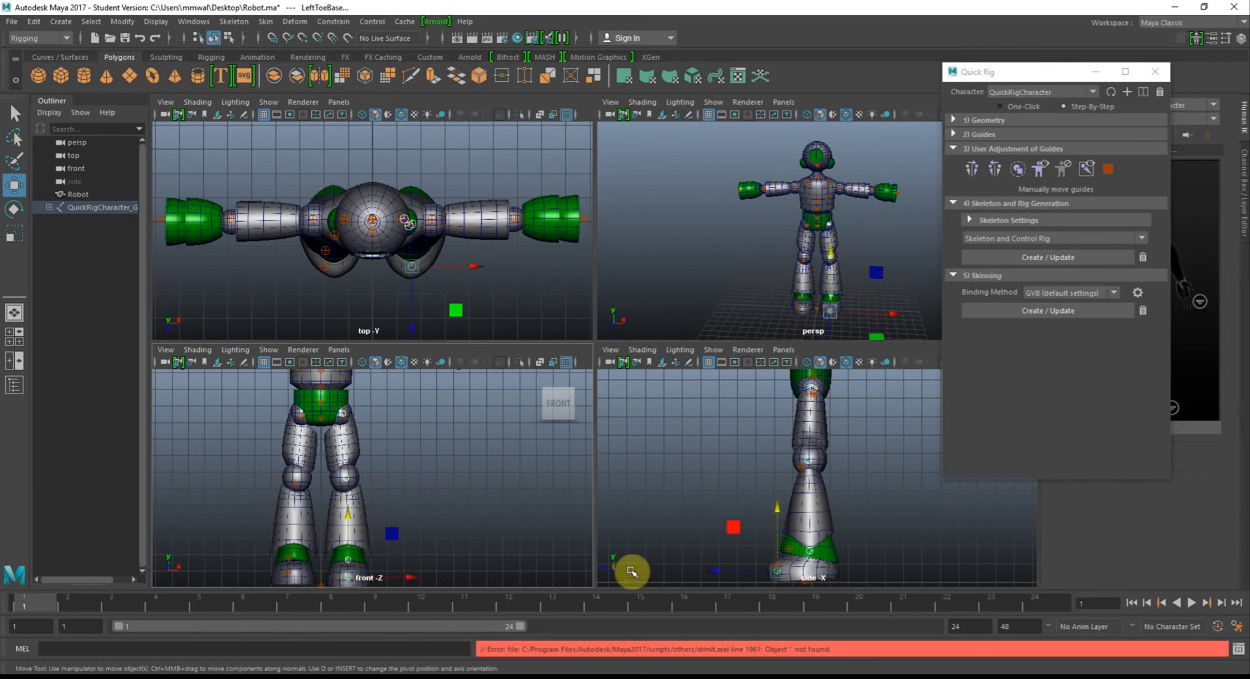
left_click(804, 583)
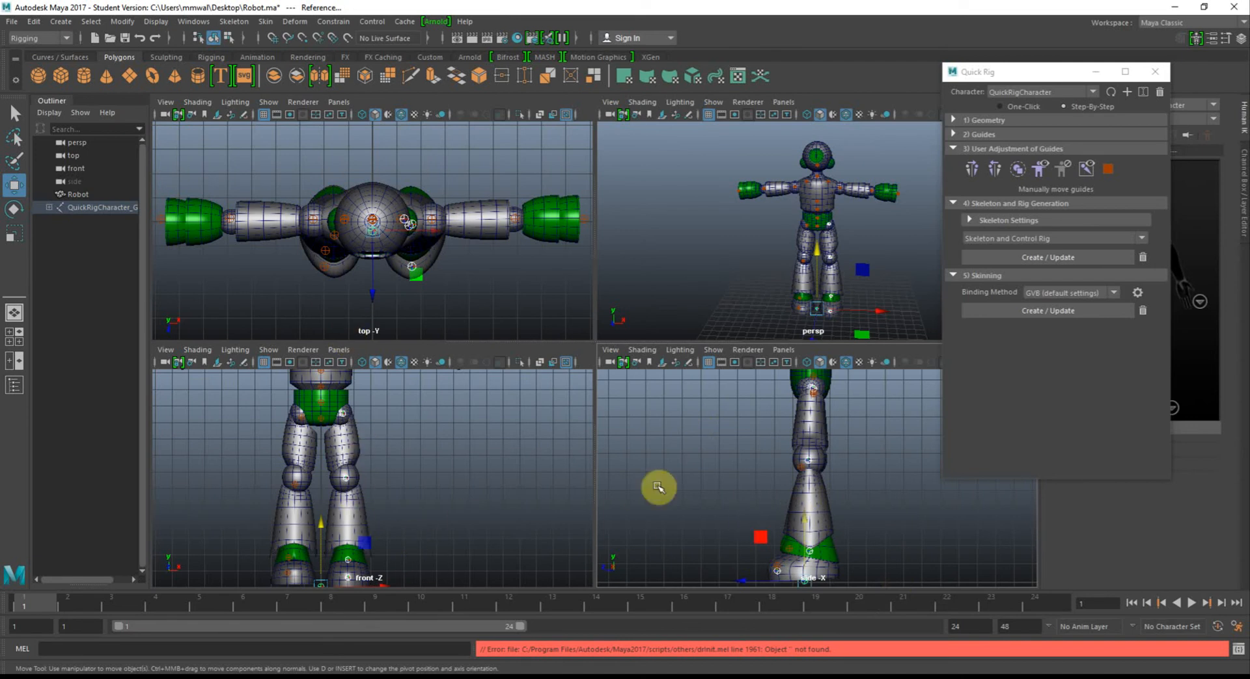
left_click(999, 181)
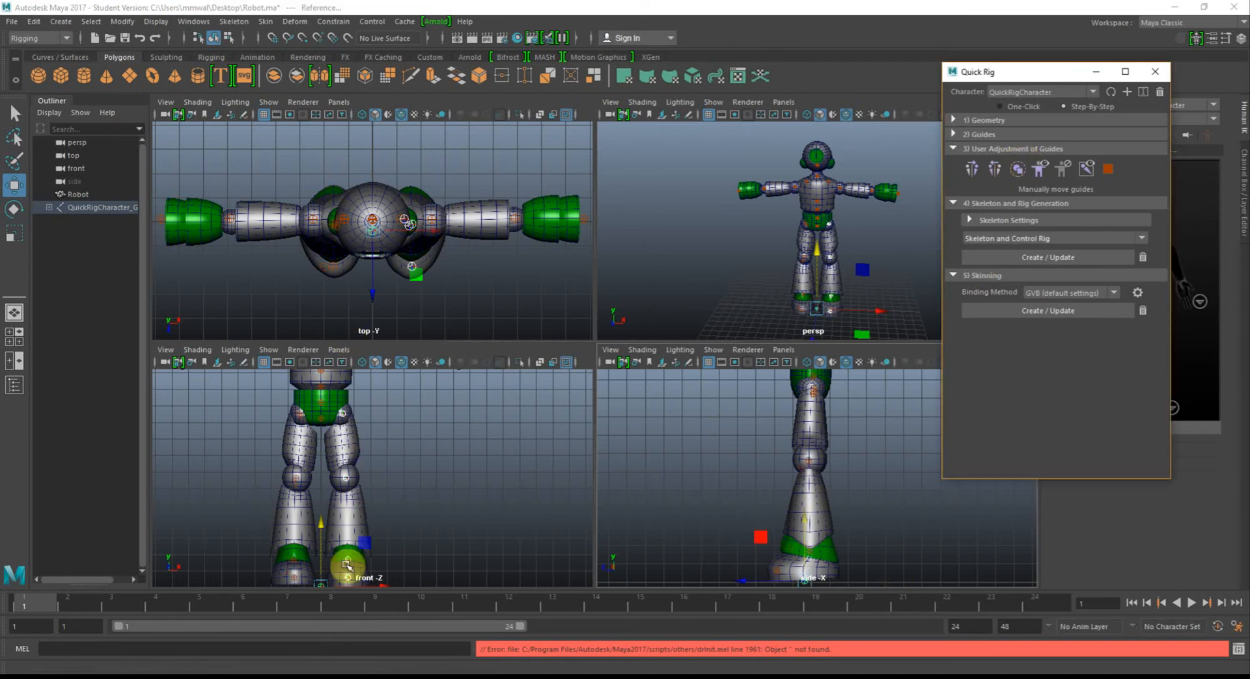
key("space")
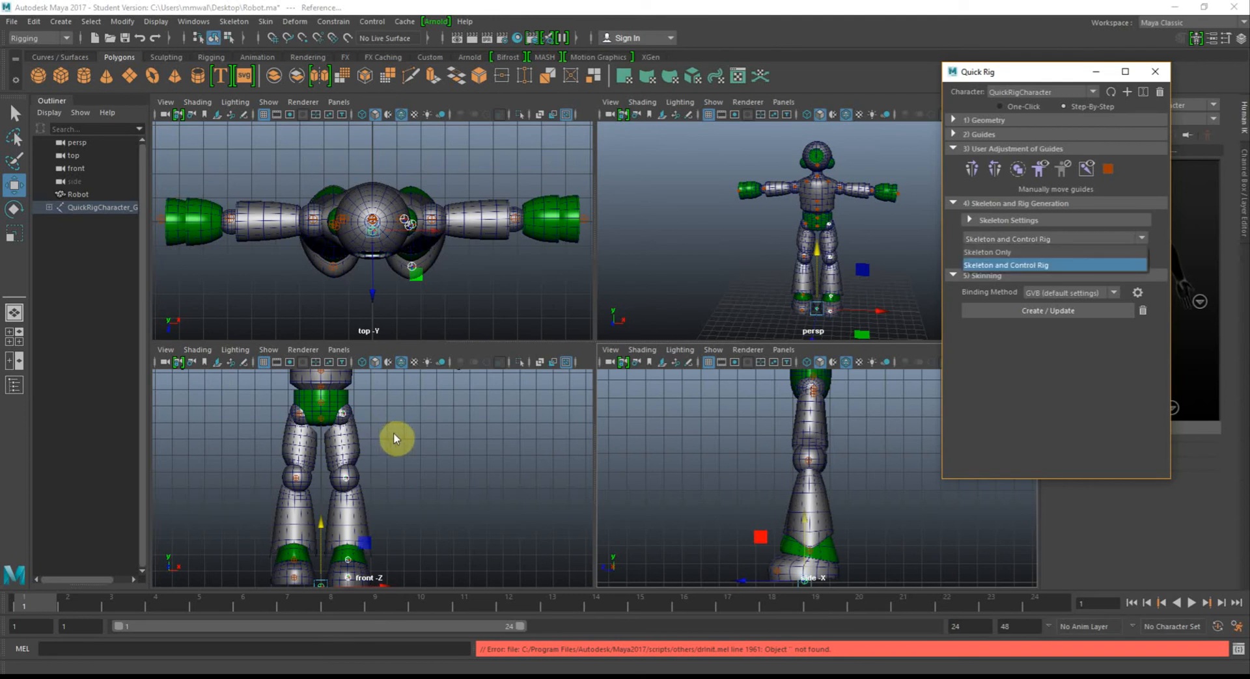
left_click(482, 444)
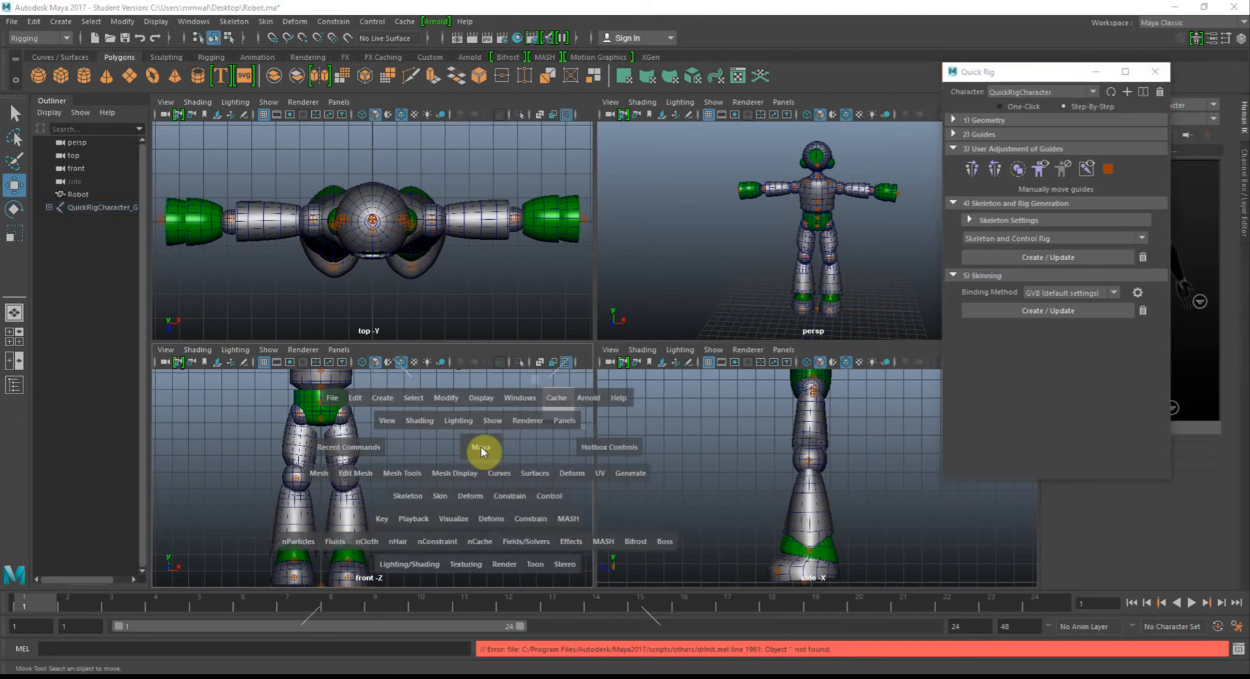
Raise the Spine2 guide to the middle of the chest in the front view.
key("space")
middle_click_drag(680, 309, 697, 535, "alt")
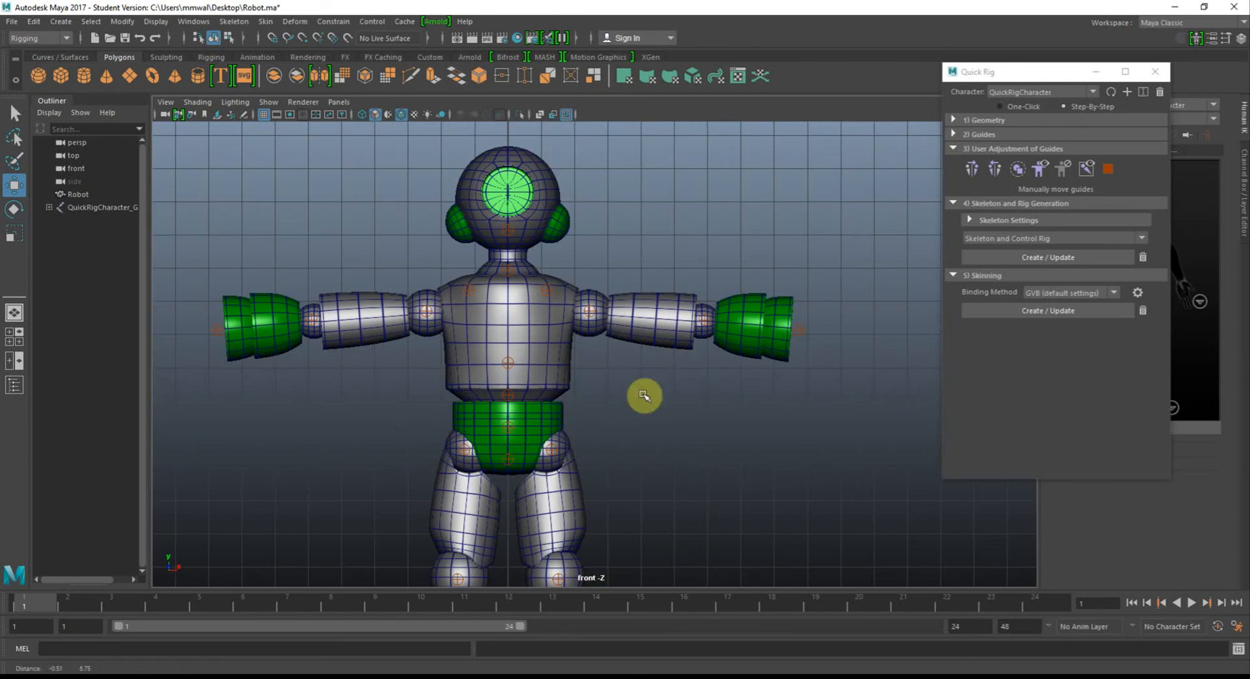
middle_click_drag(645, 396, 643, 409, "alt")
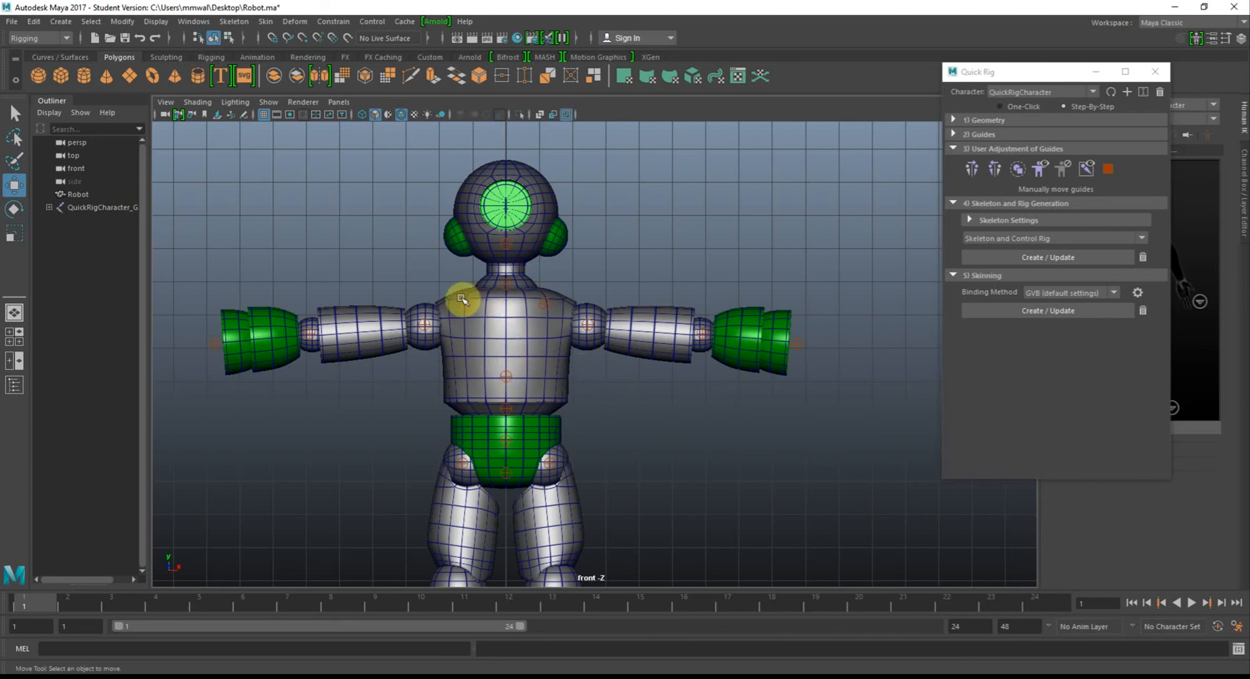
left_click(506, 359)
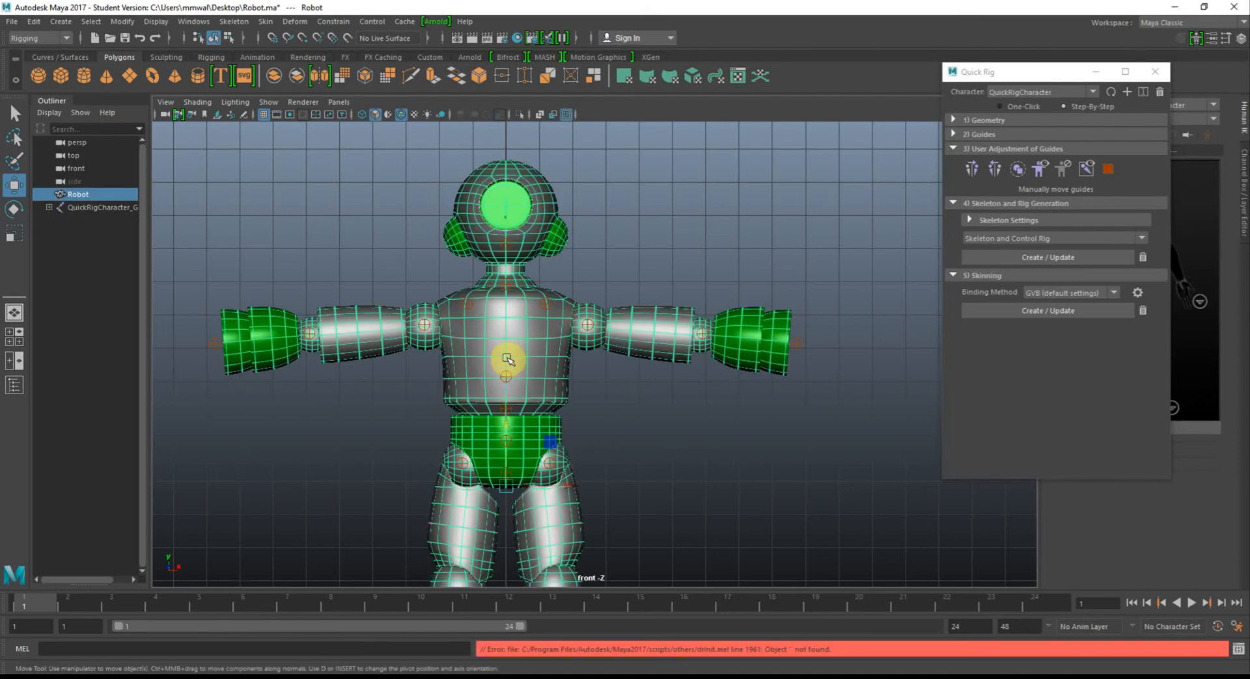
left_click(507, 377)
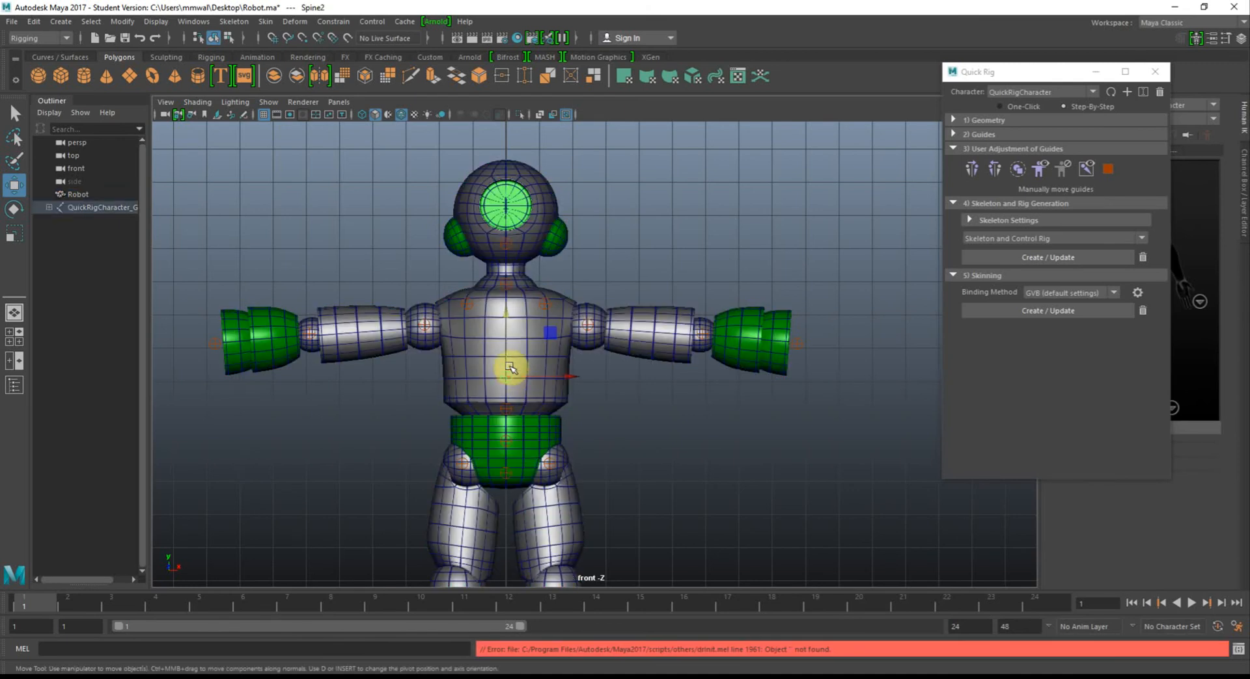
left_click_drag(506, 357, 507, 337)
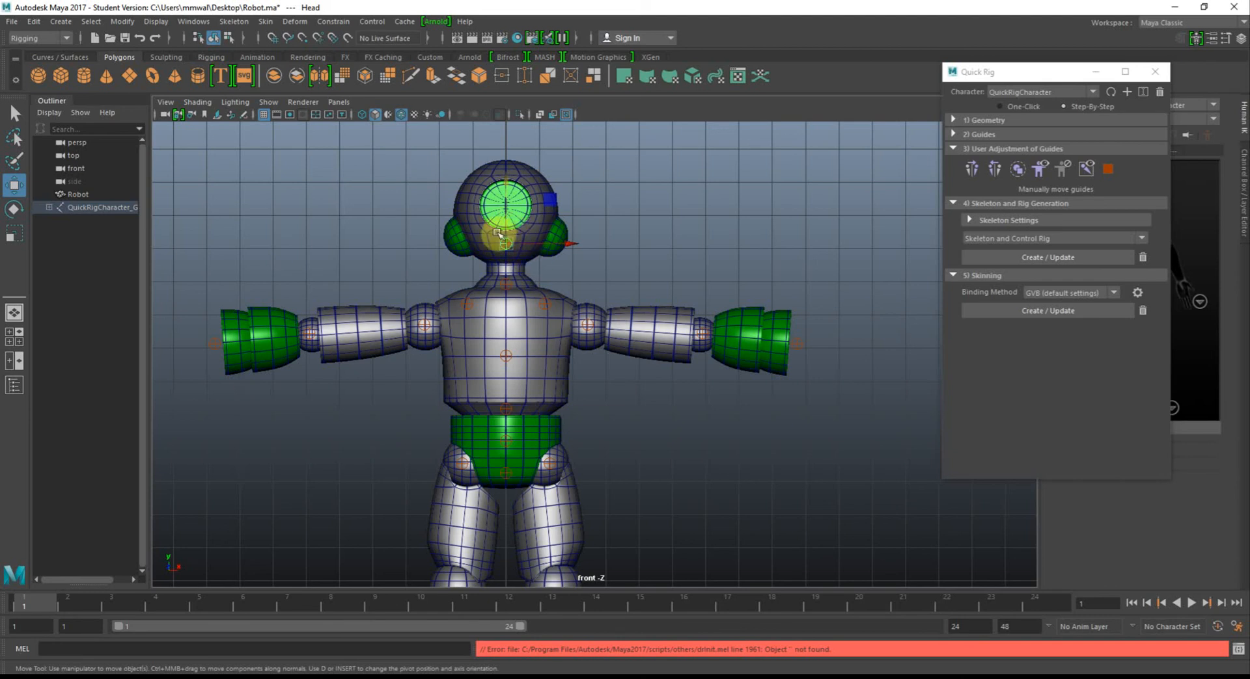
Raise the Head guide from the lower part of the head to just above its top.
left_click_drag(507, 218, 506, 133)
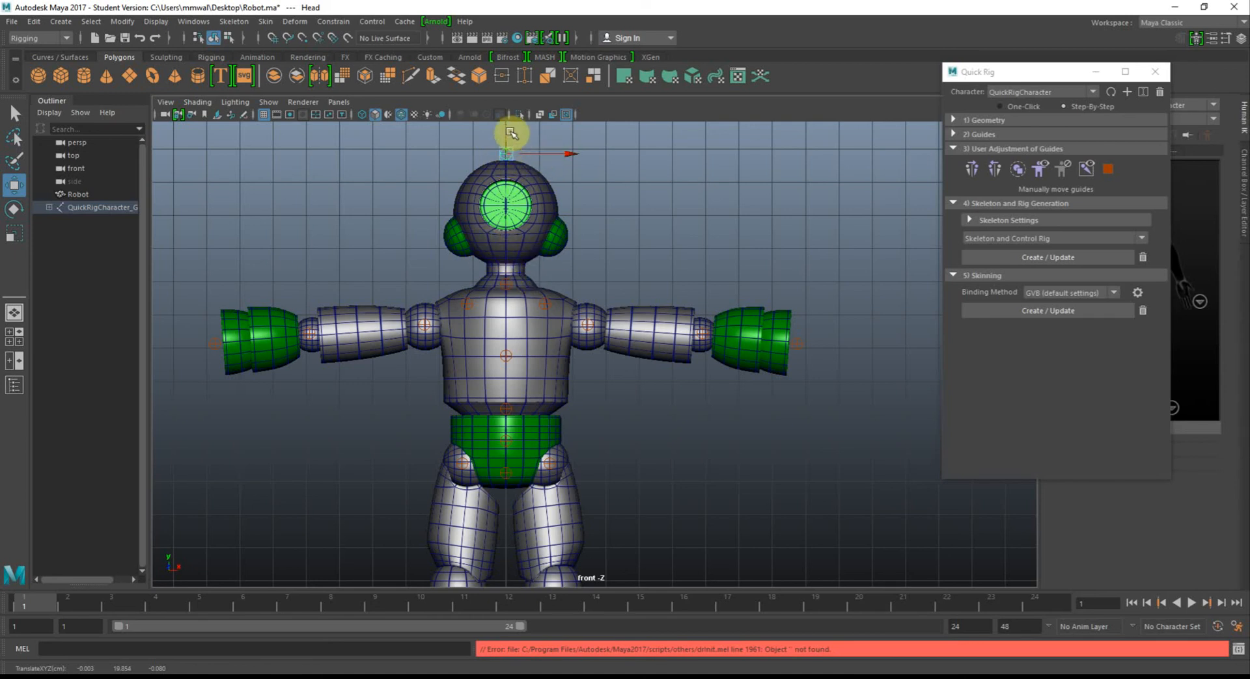
left_click_drag(505, 134, 506, 134)
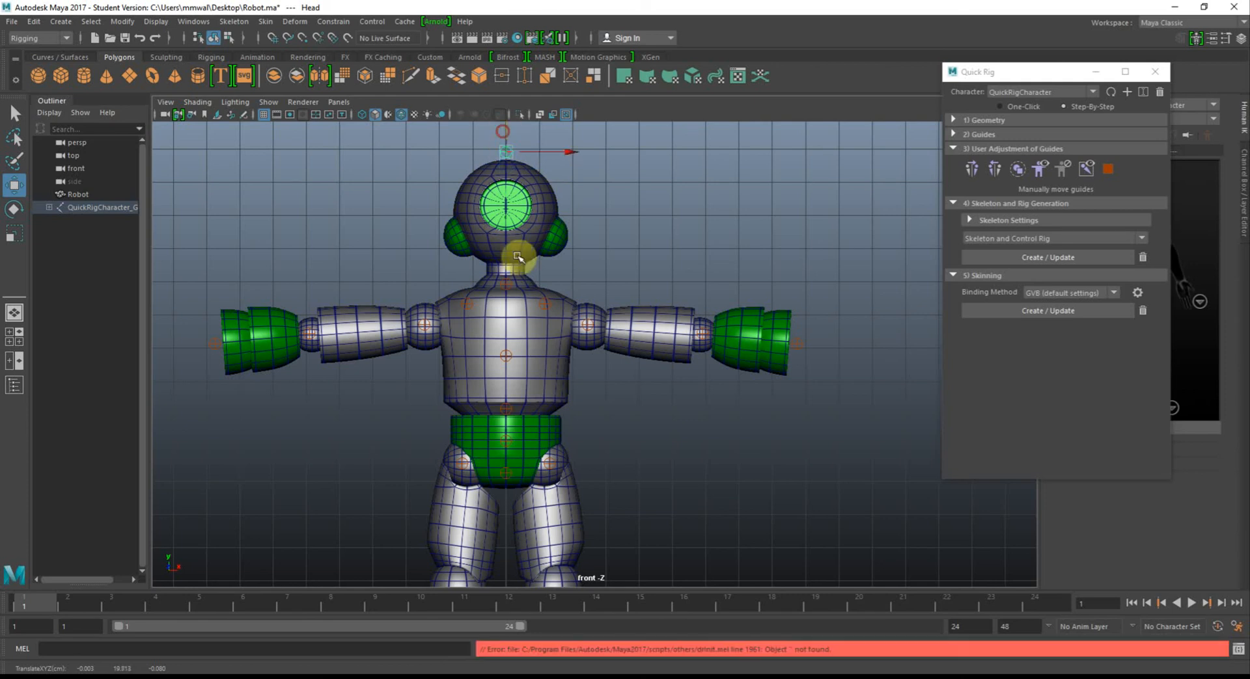
Finish placing the Head guide just above the head and raise the Neck guide to the base of the head in the front view.
left_click_drag(507, 134, 506, 134)
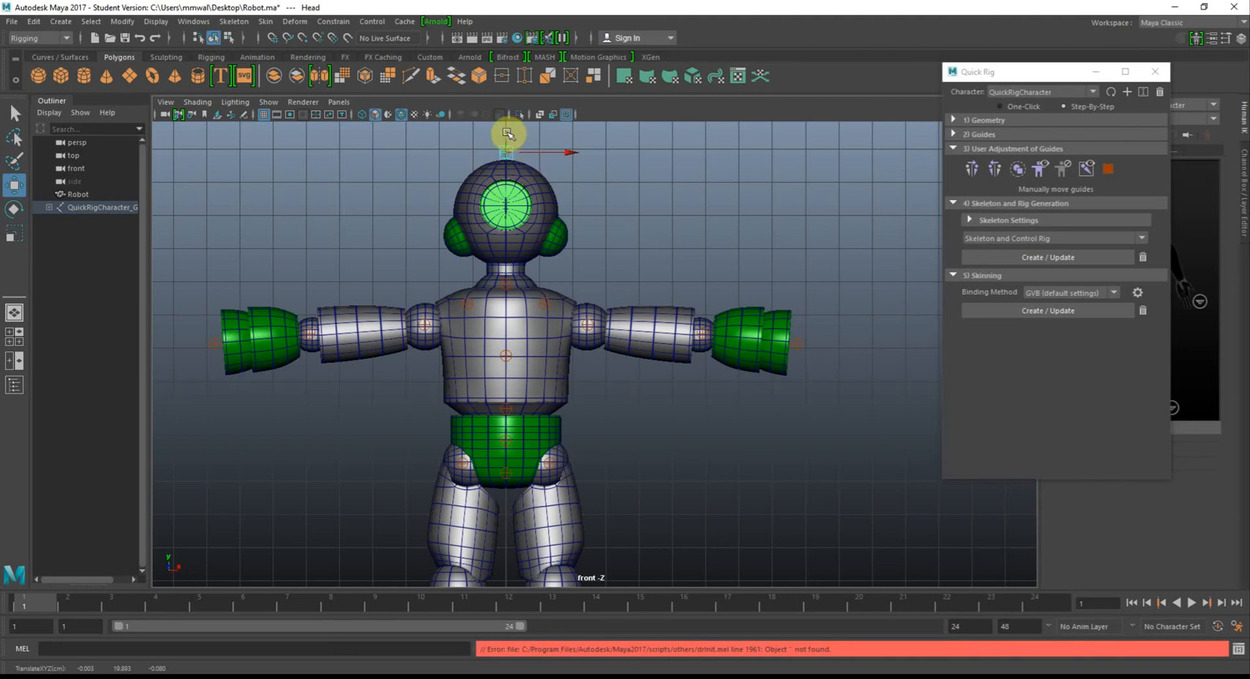
left_click(507, 285)
left_click_drag(507, 258, 506, 235)
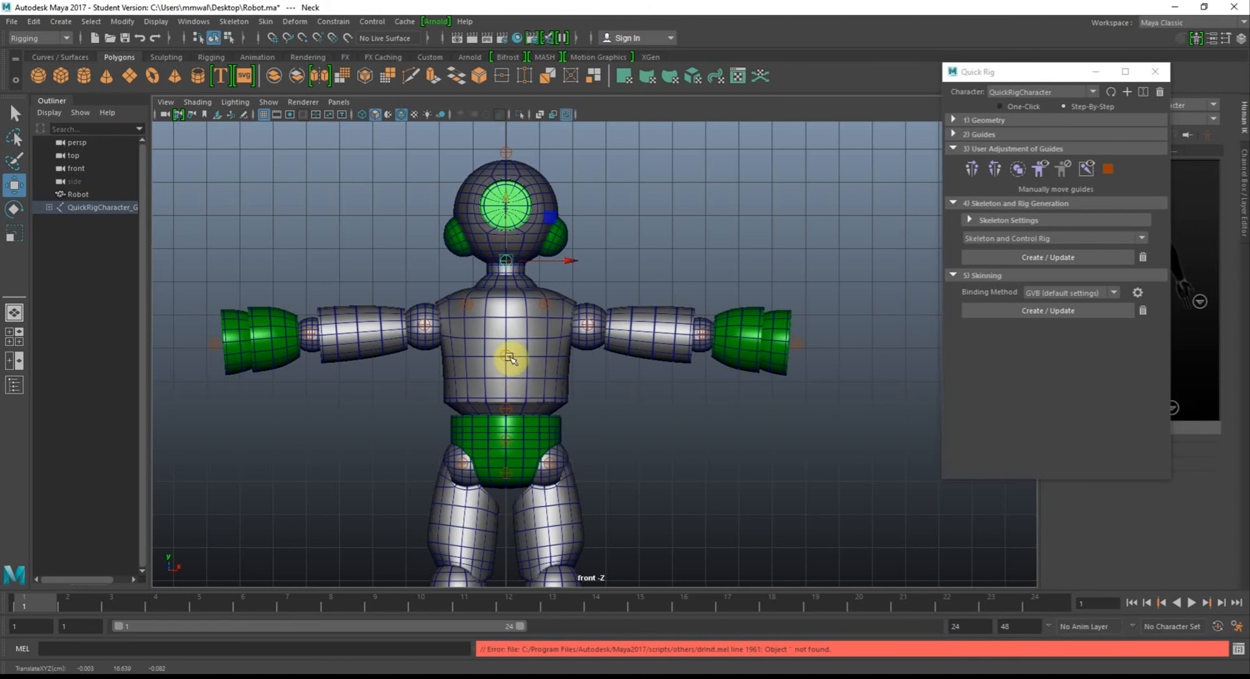
Raise the Spine1 guide slightly in the lower chest, and raise the spine guide directly below it within the pelvis.
left_click(509, 412)
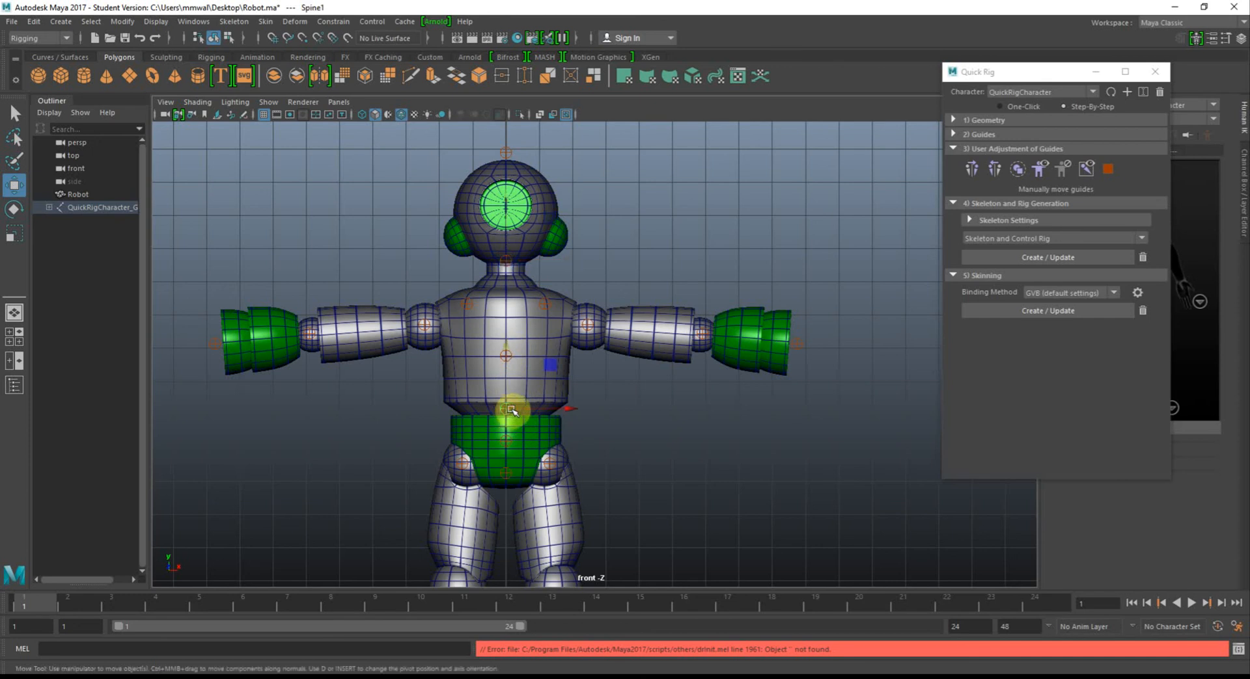
left_click_drag(504, 378, 504, 366)
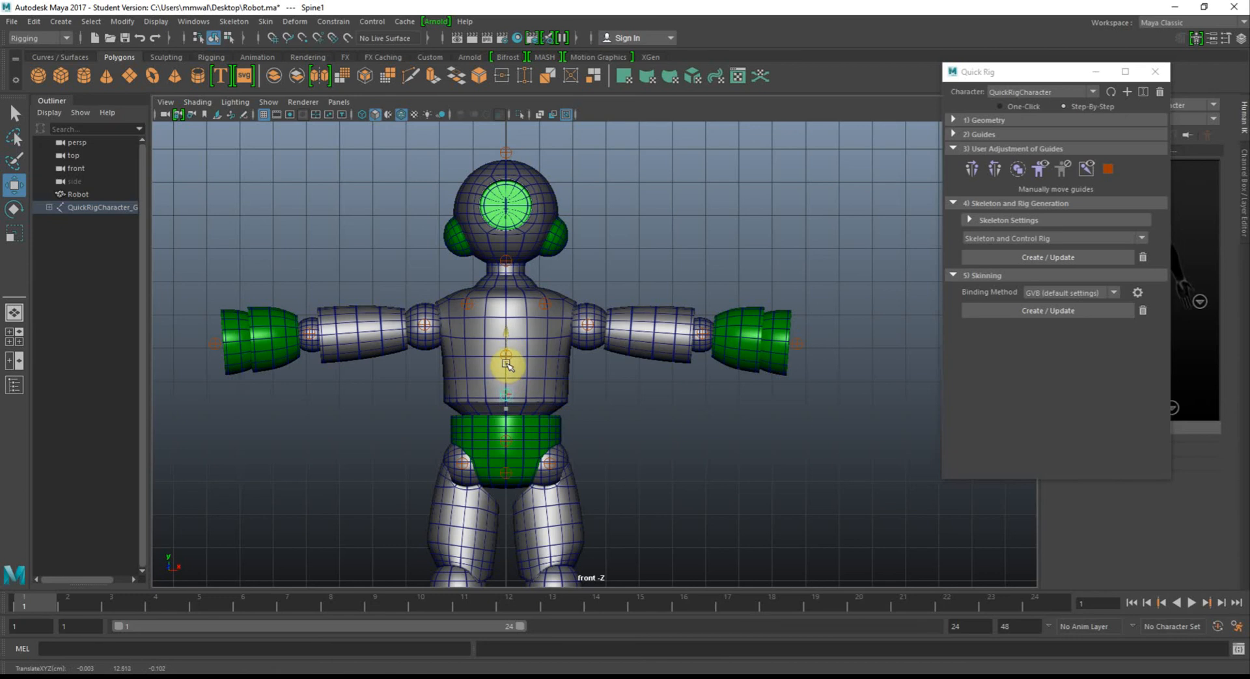
left_click_drag(506, 365, 506, 361)
left_click(505, 443)
left_click_drag(506, 419, 506, 381)
left_click(592, 399)
Raise the Hips guide slightly in the front view, clear the selection and check the guides in perspective.
left_click(508, 474)
left_click_drag(508, 449, 507, 428)
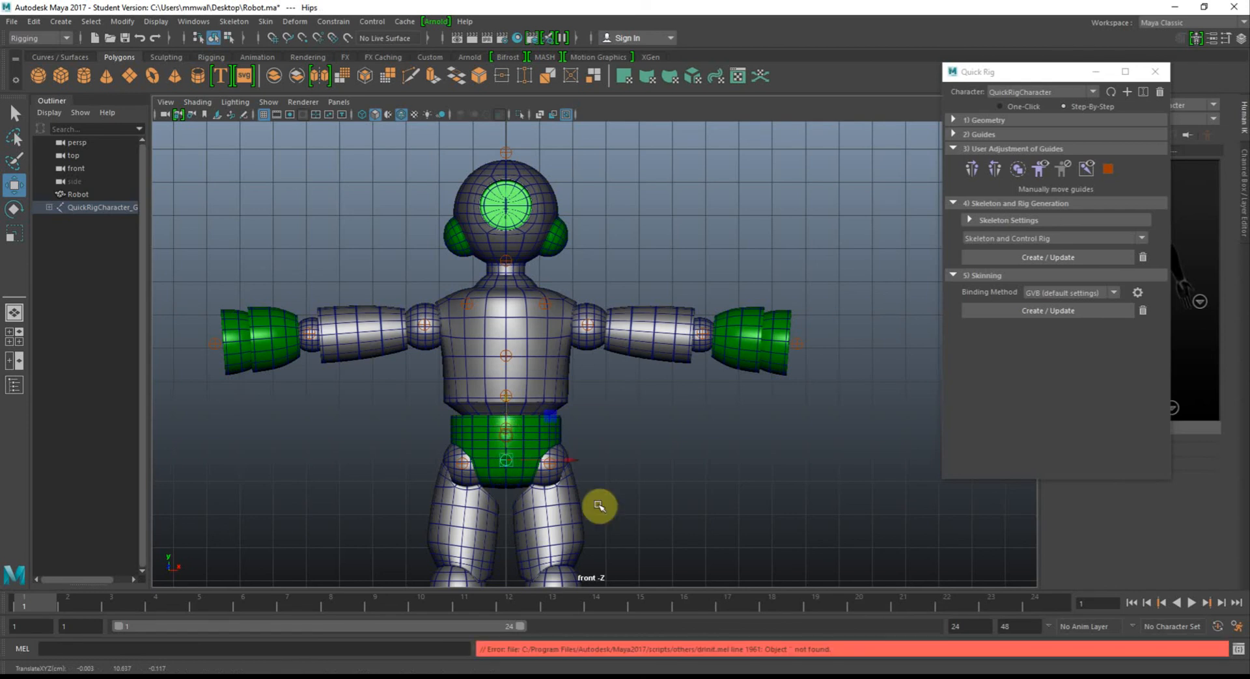
left_click(652, 458)
key("space")
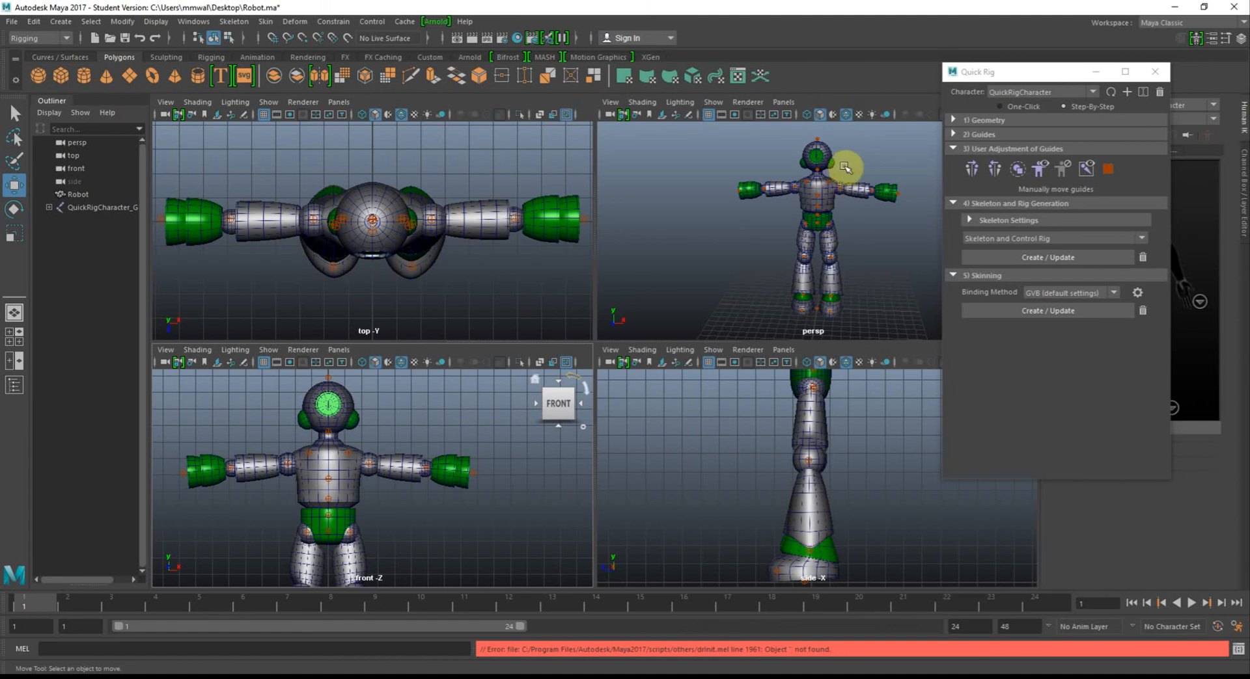
key("space")
left_click_drag(733, 317, 561, 304, "alt")
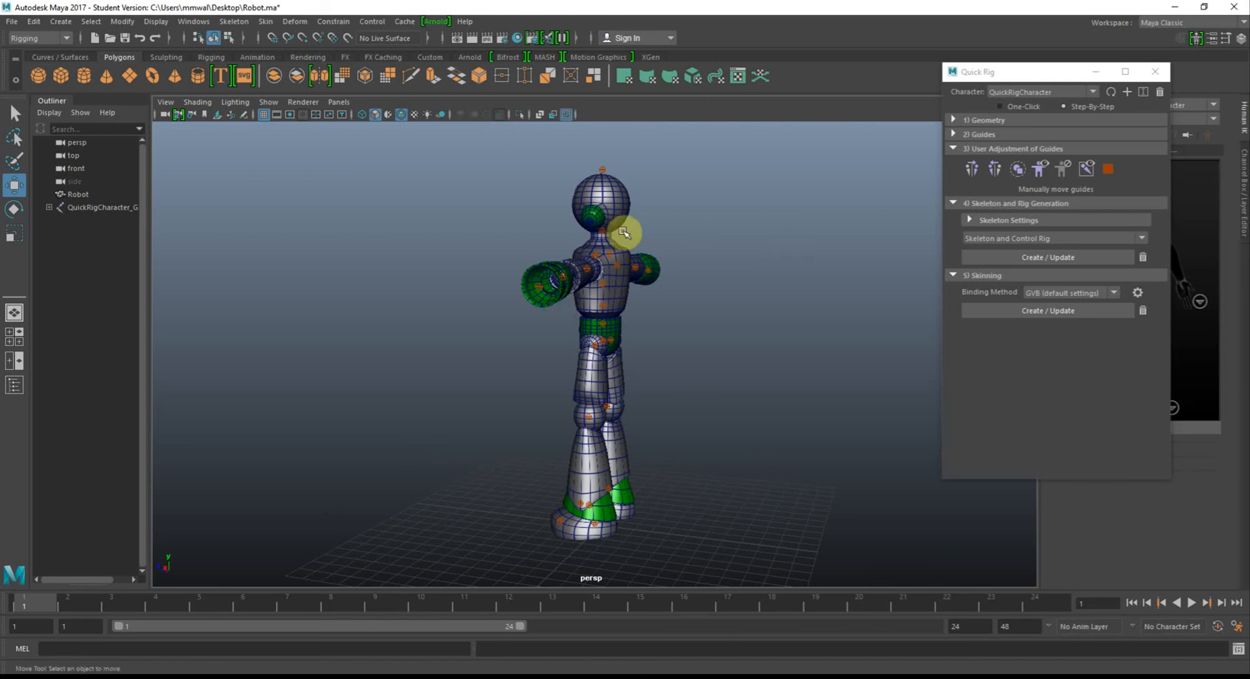
Move the Neck guide toward the back of the neck and slightly down in the side view.
key("space")
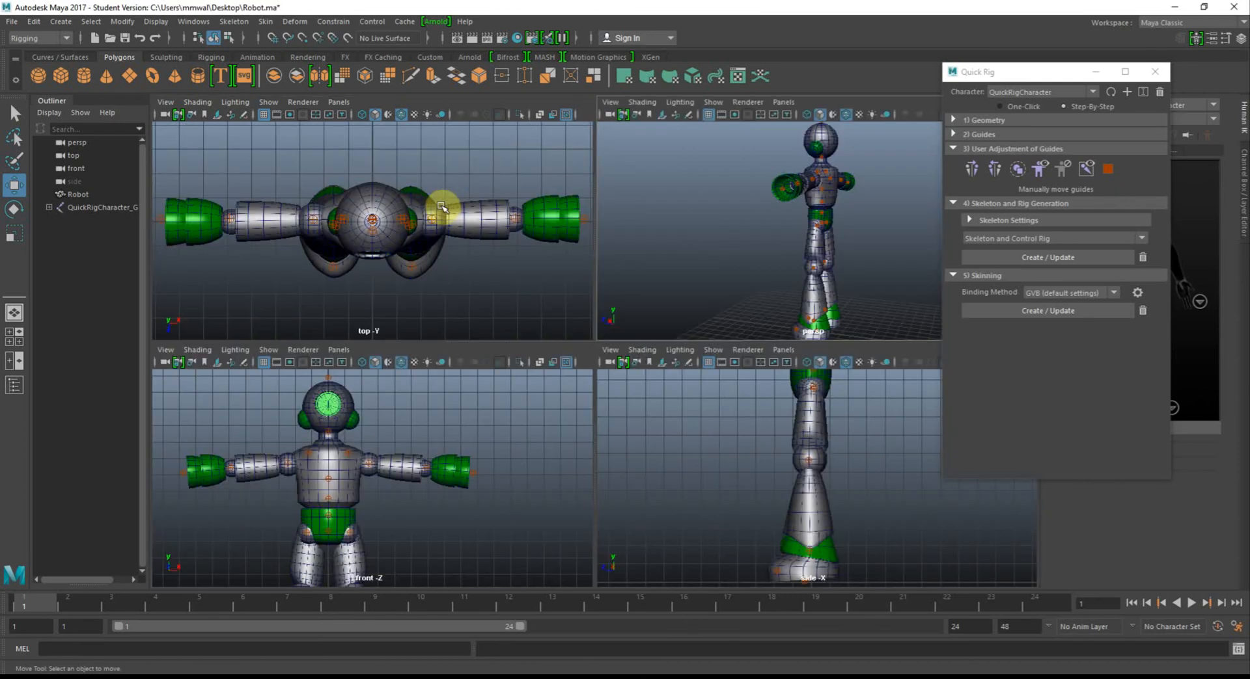
left_click(329, 432)
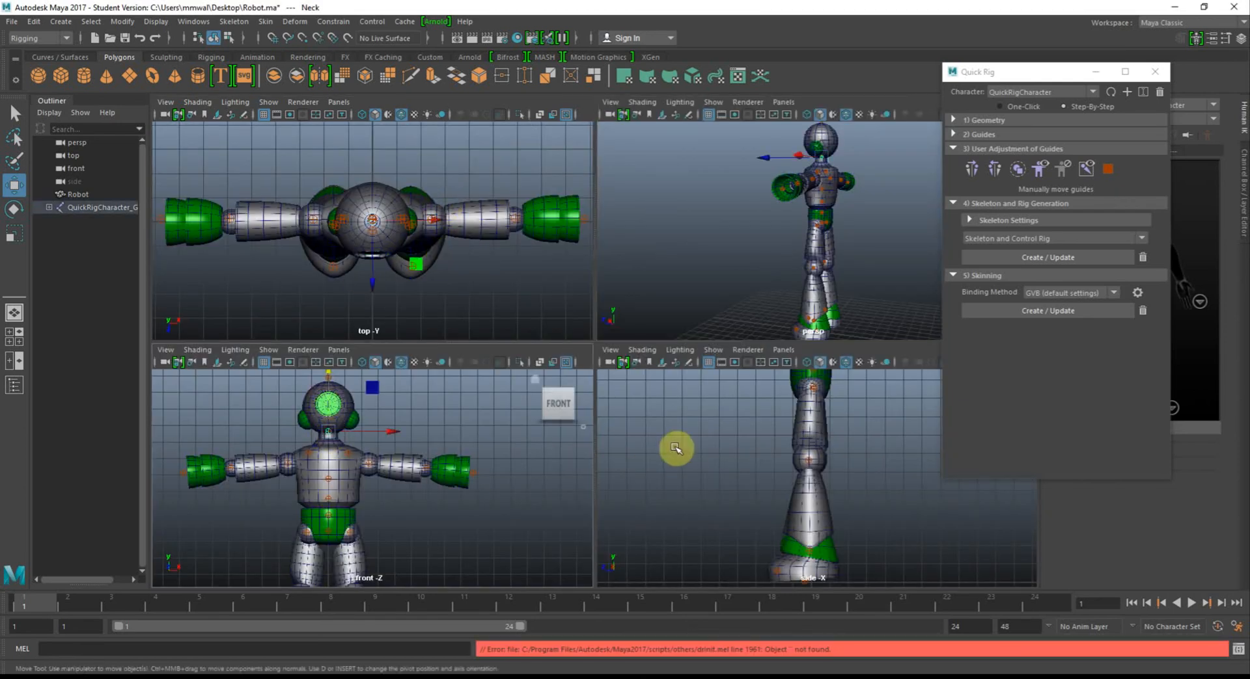
key("space")
middle_click_drag(709, 265, 668, 556, "alt")
scroll(649, 330, "up", 2)
left_click_drag(500, 195, 508, 195)
left_click_drag(542, 156, 542, 156)
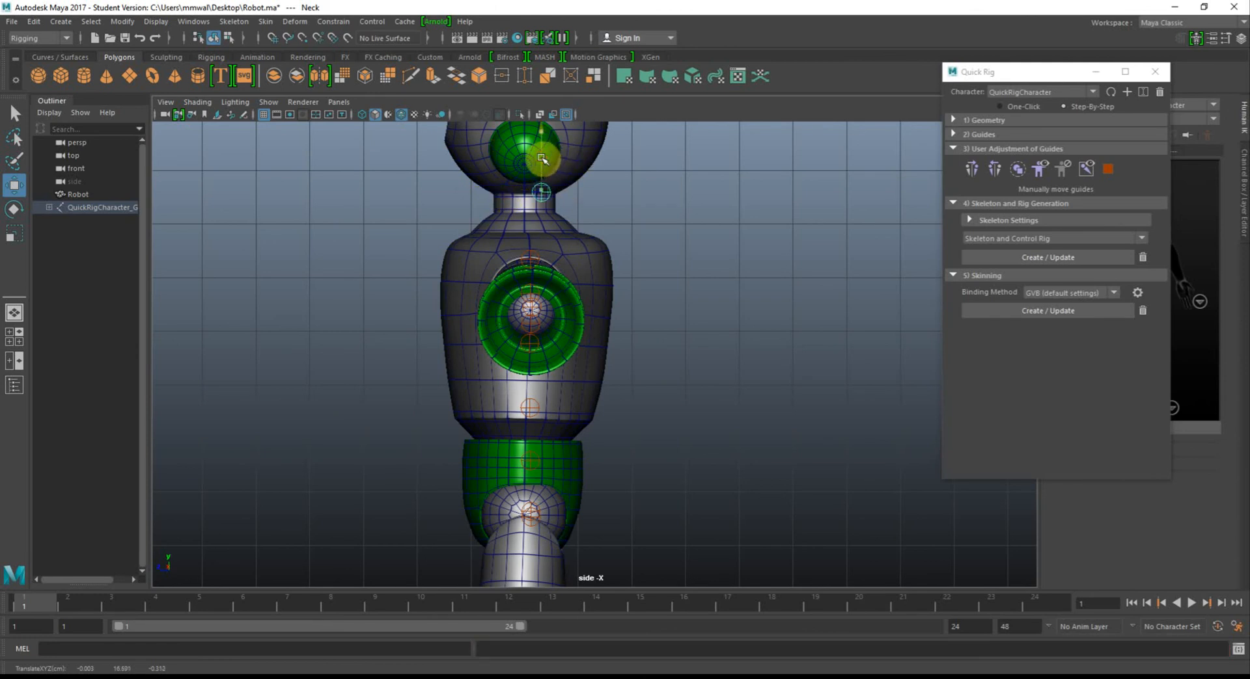
left_click_drag(541, 162, 541, 163)
left_click_drag(497, 197, 497, 198)
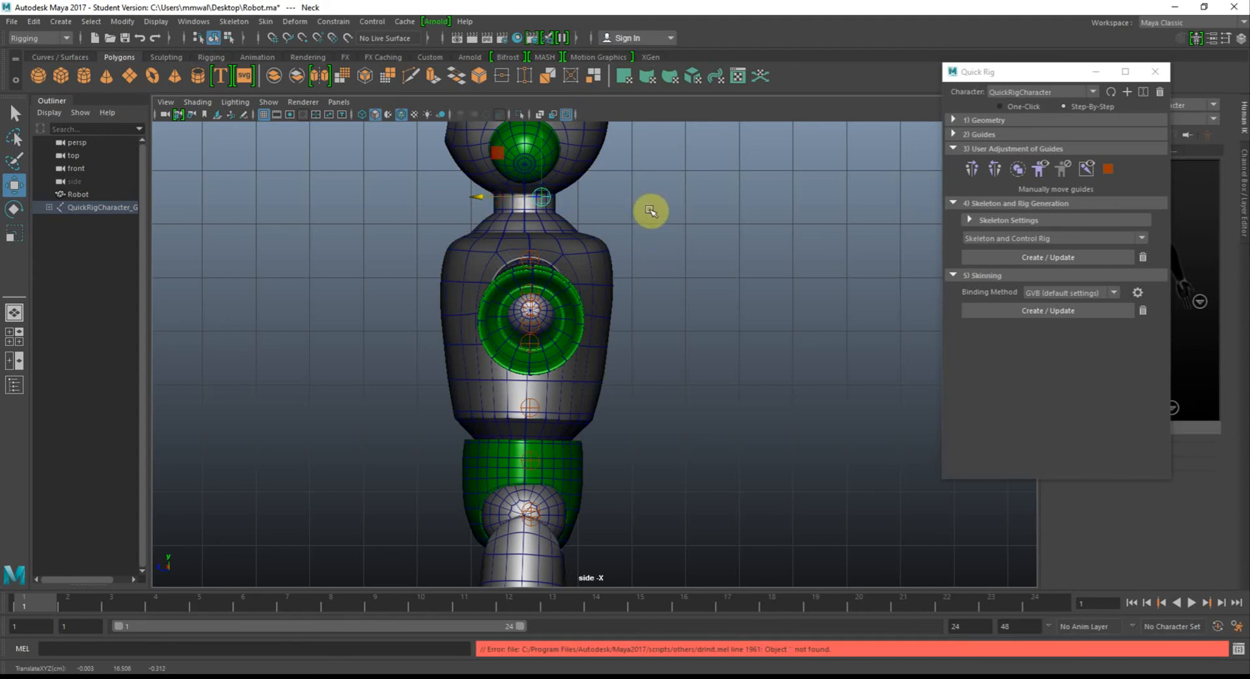
Shift the Head guide slightly forward above the head in the side view and clear the selection.
scroll(651, 209, "down", 2)
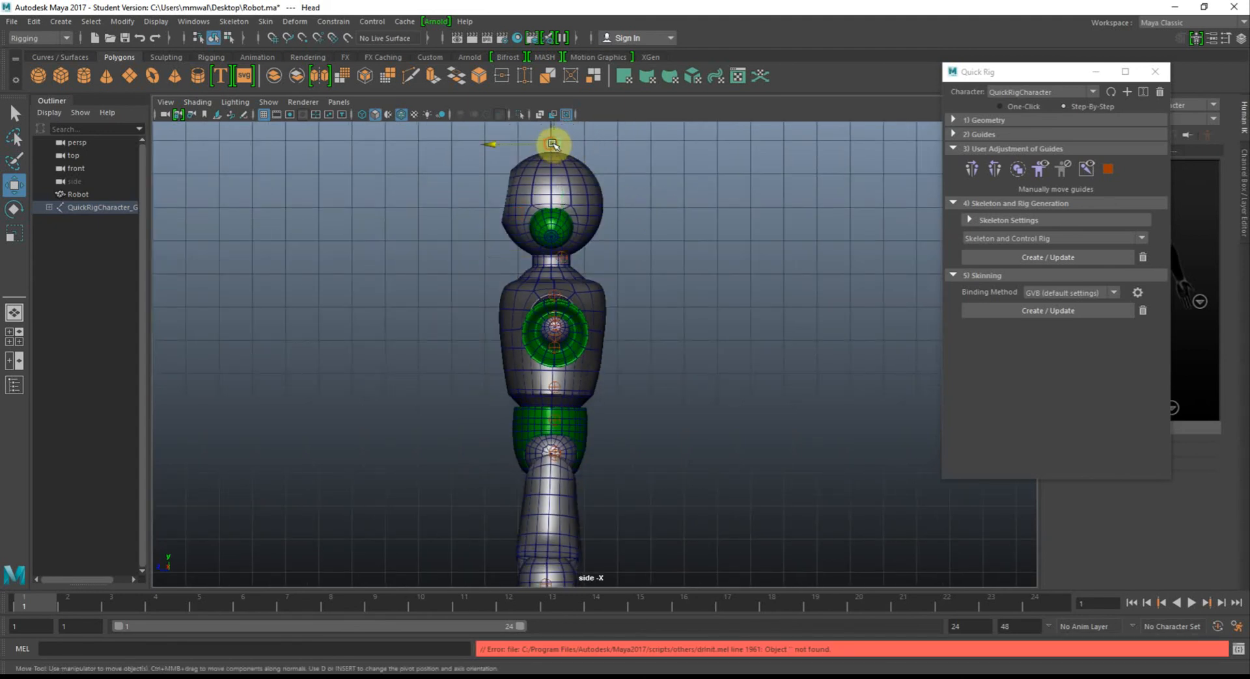
left_click_drag(515, 144, 519, 145)
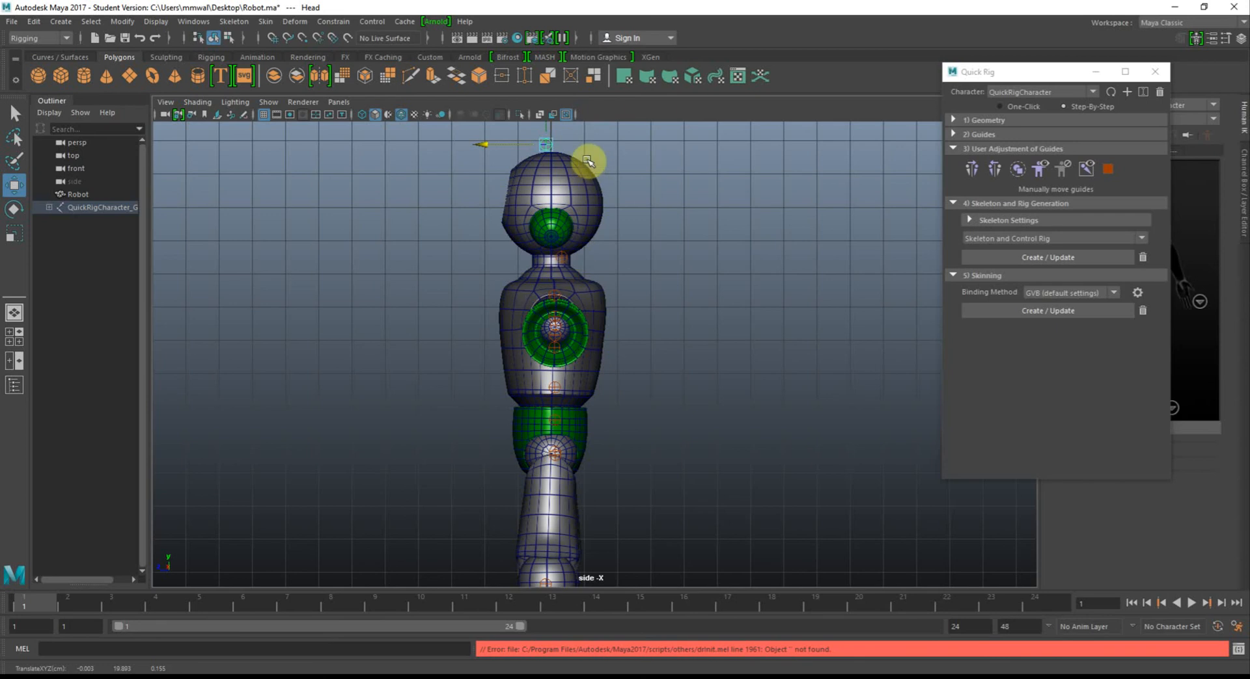
left_click(560, 257)
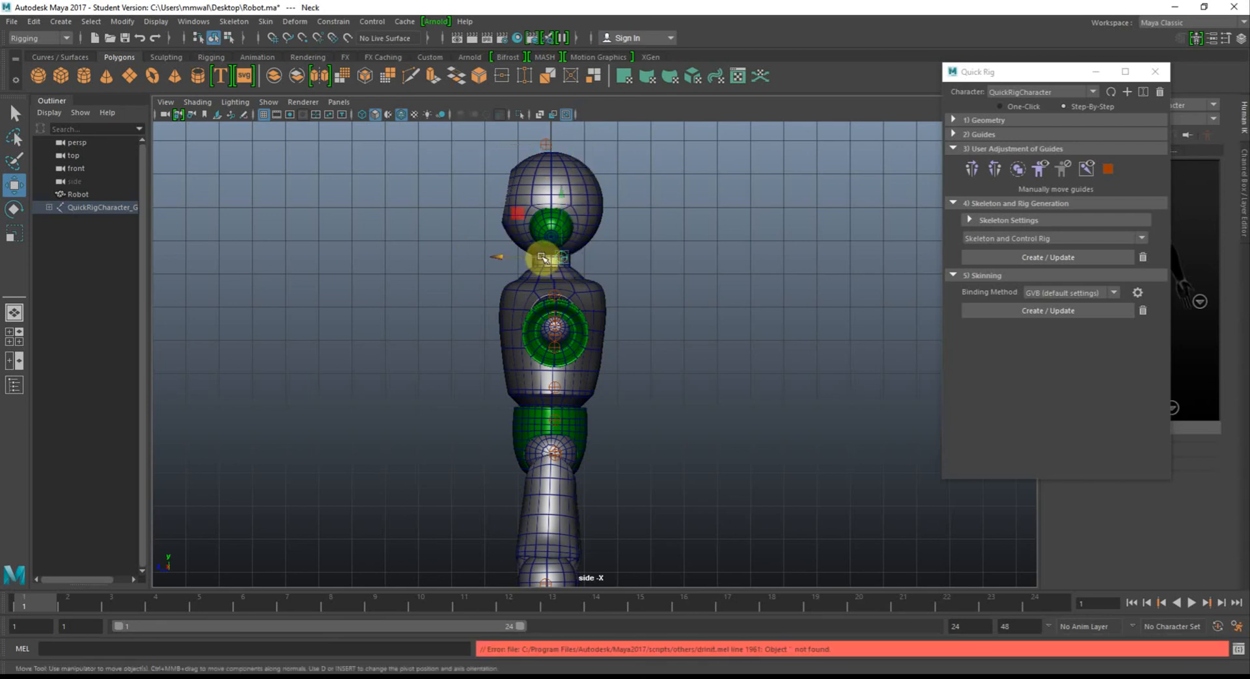
left_click(547, 144)
left_click_drag(520, 141, 520, 141)
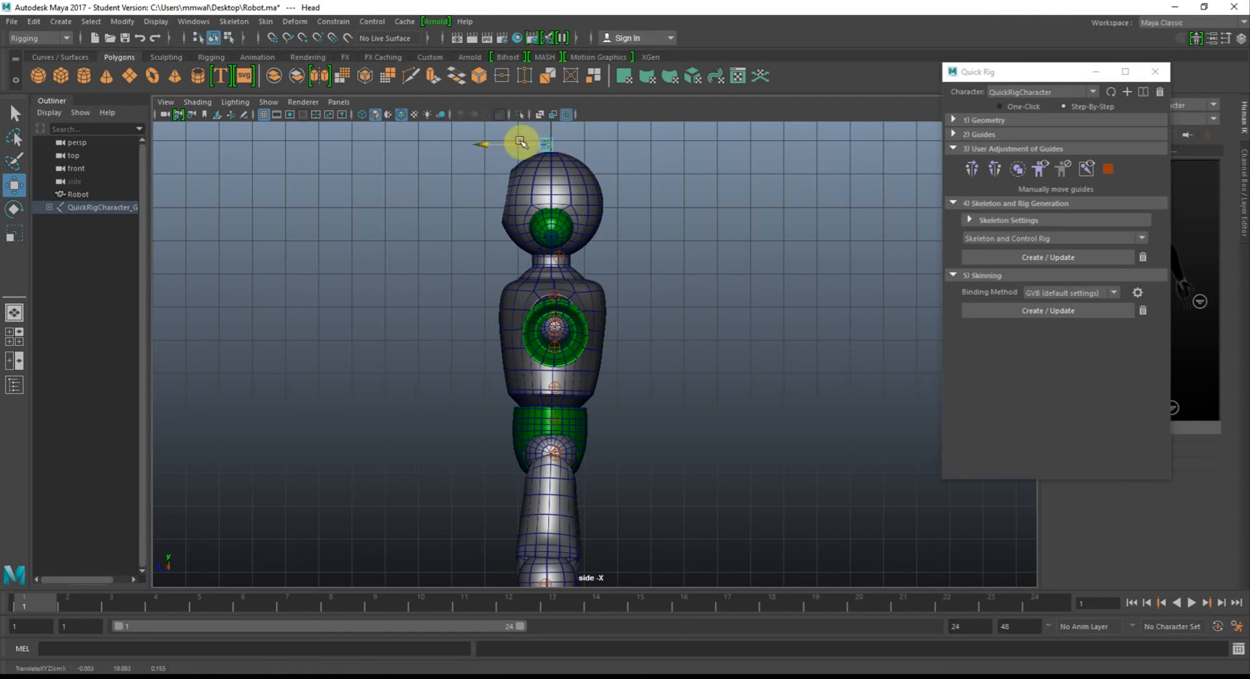
left_click(672, 252)
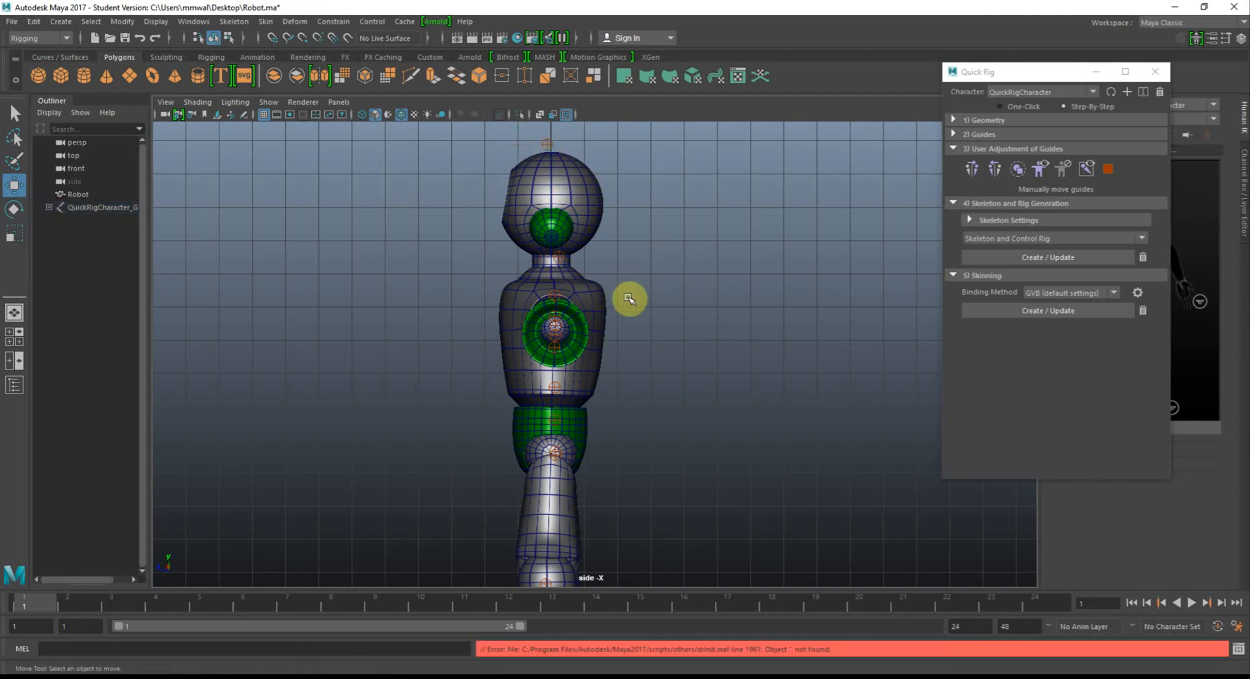
Check the guides in the perspective and front views, and generate the skeleton and control rig from them.
key("space")
key("space")
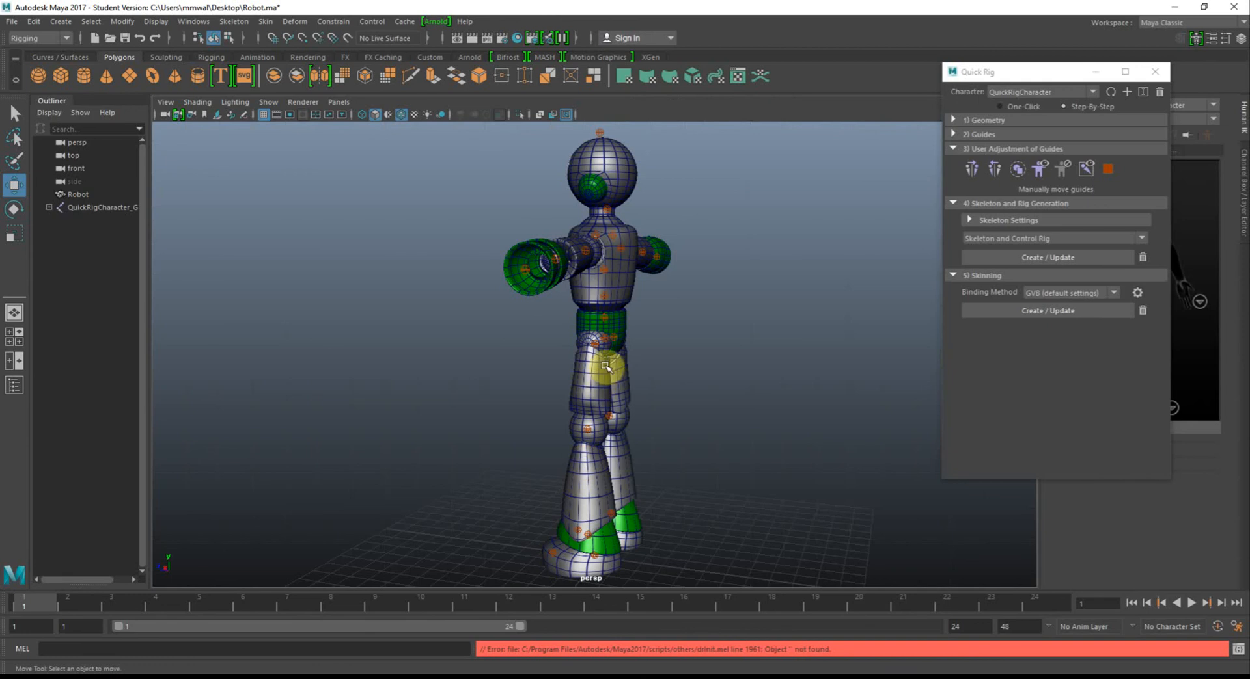
key("space")
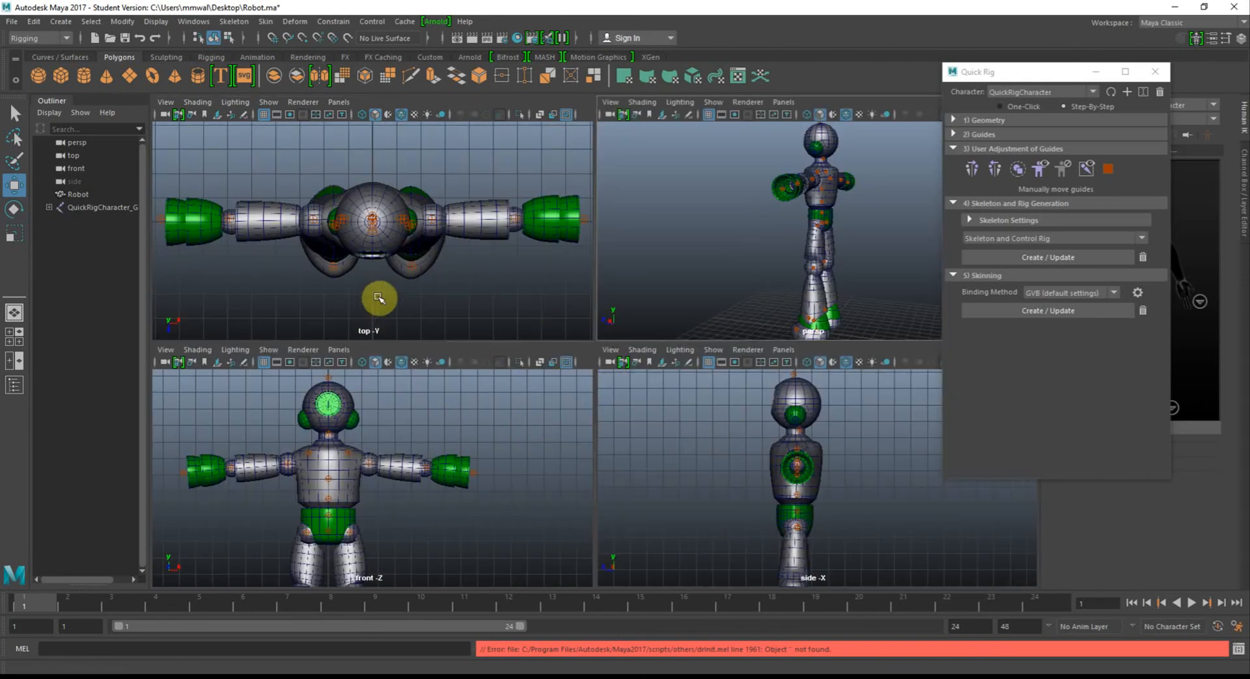
key("space")
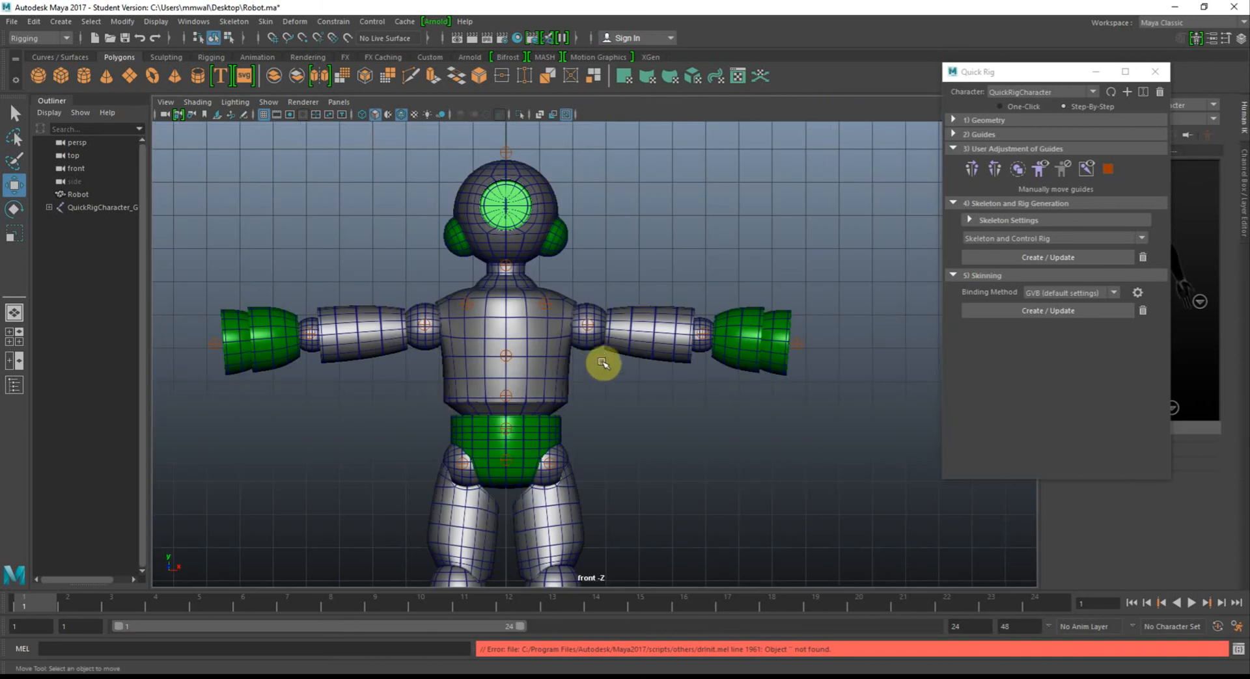
scroll(602, 368, "down", 2)
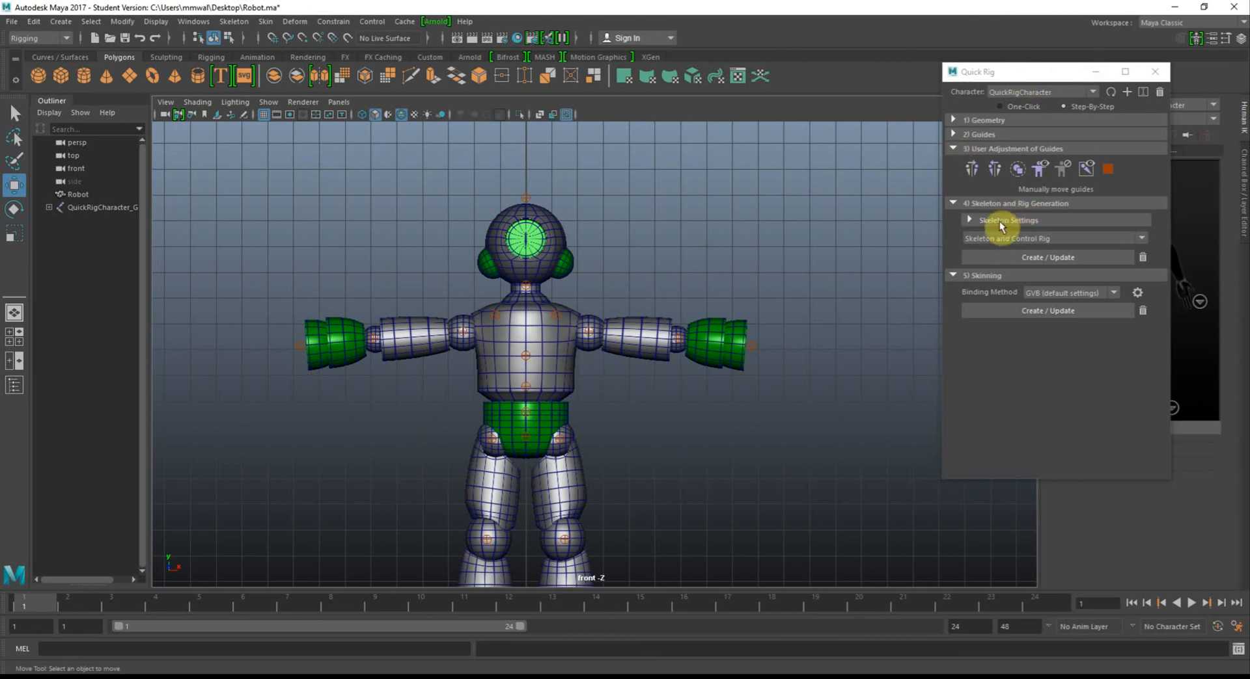
left_click(954, 148)
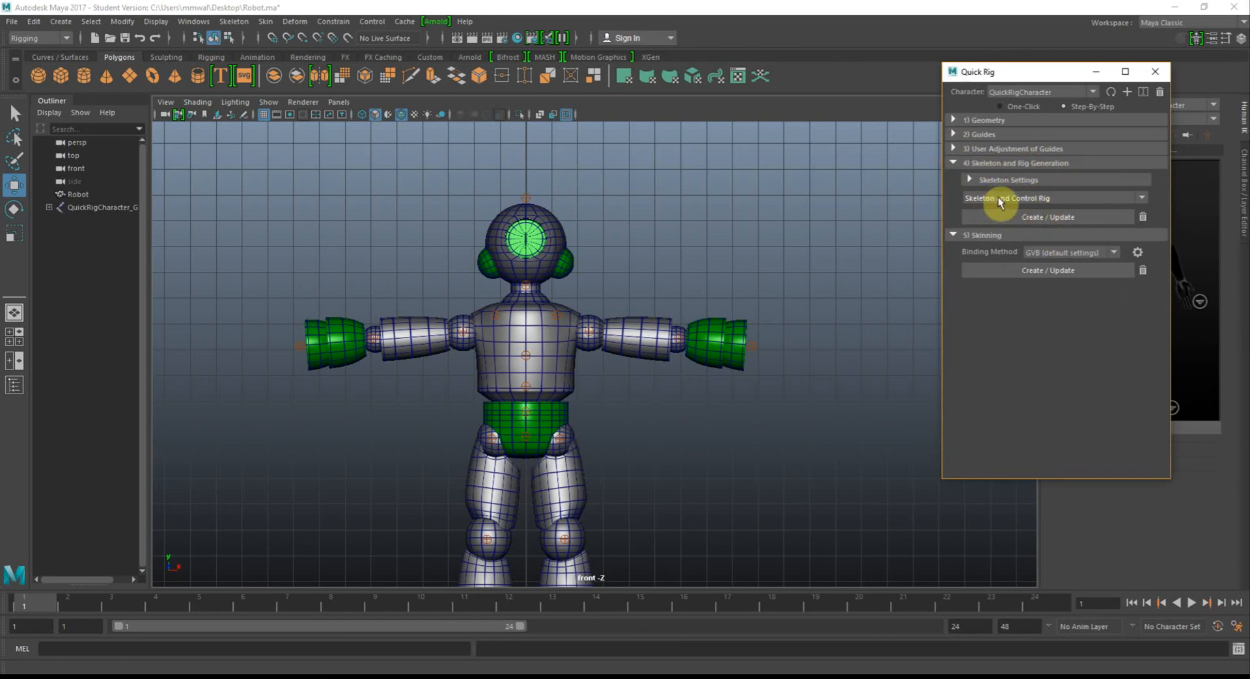
left_click(1067, 221)
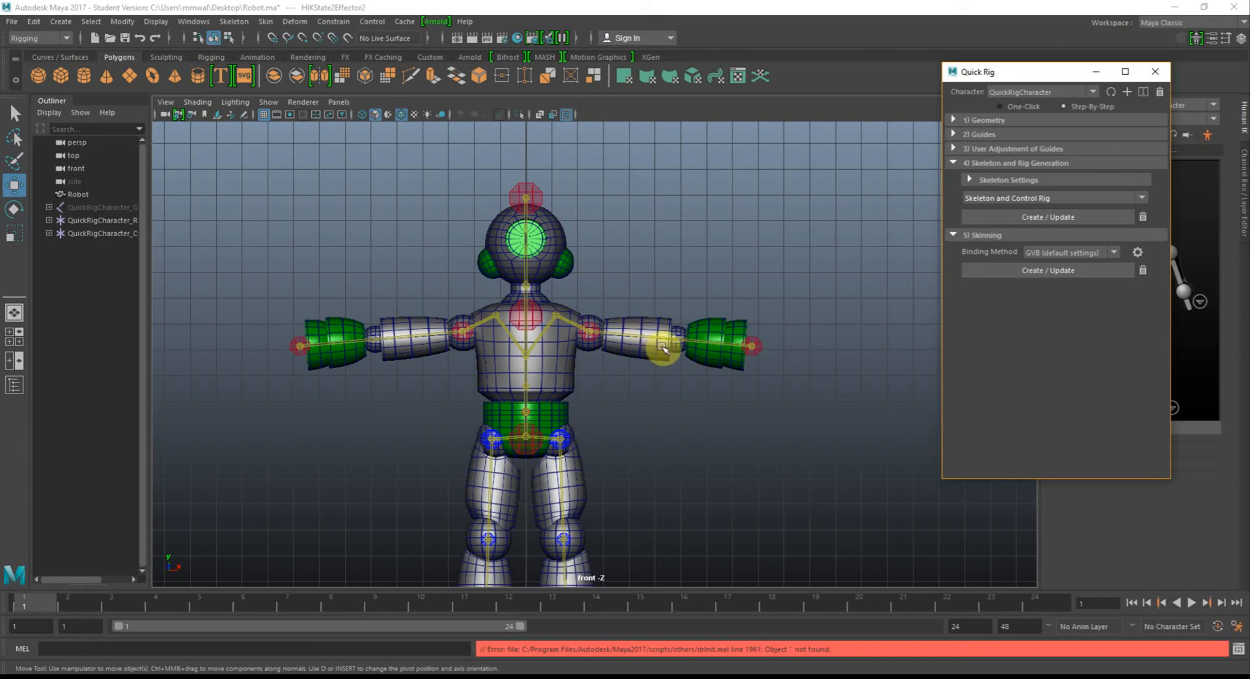
Try to move and rotate the left elbow effector of the control rig in the top view.
left_click(677, 345)
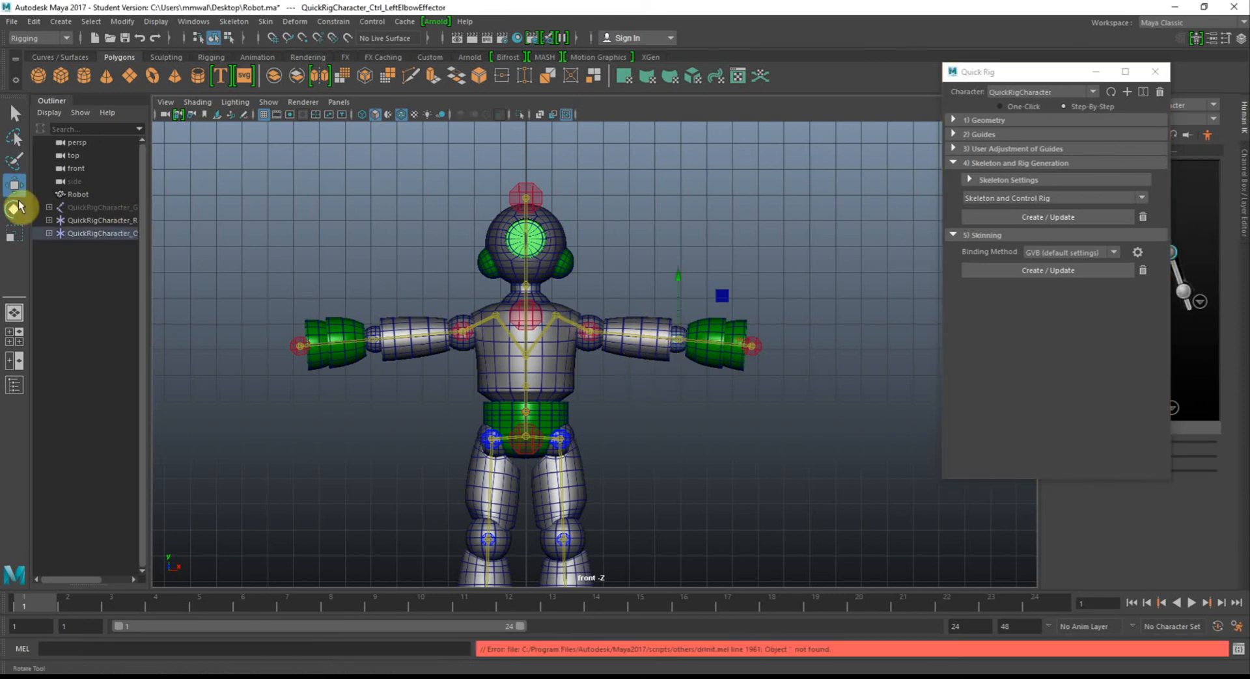
key("space")
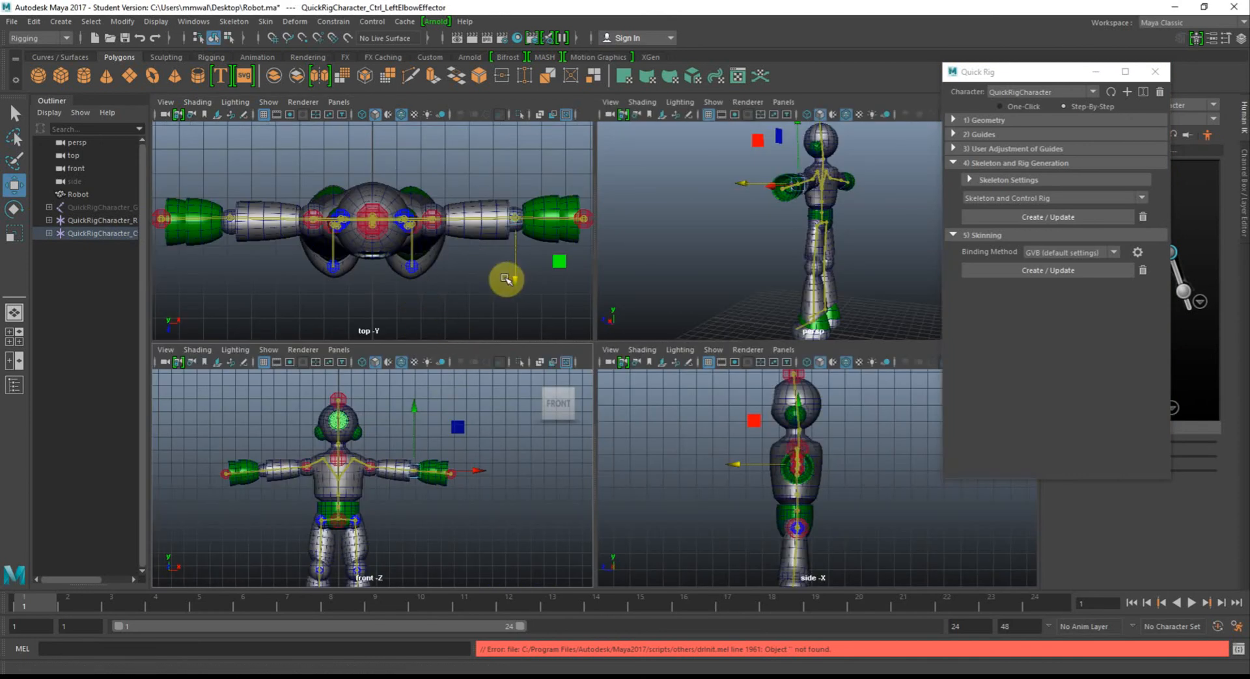
left_click_drag(514, 279, 518, 312)
key("ctrl+z")
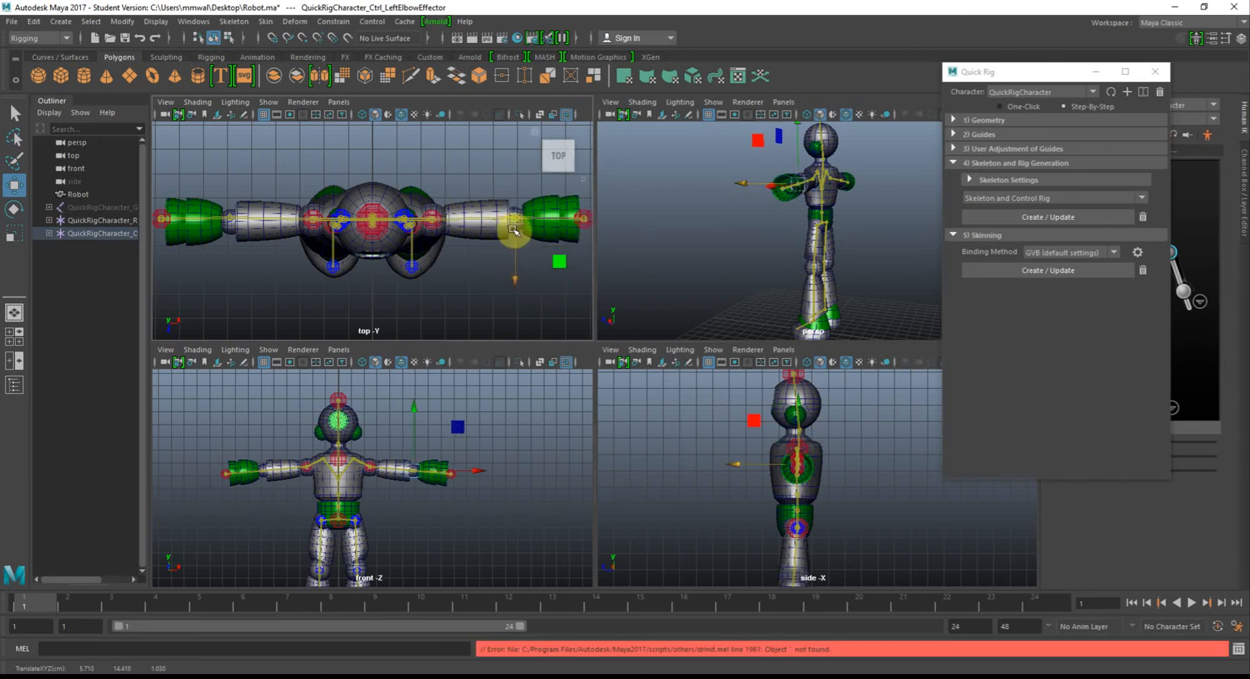
mouse_move(517, 285)
left_mouse_down()
mouse_move(505, 325)
mouse_move(516, 234)
mouse_move(519, 276)
left_mouse_up()
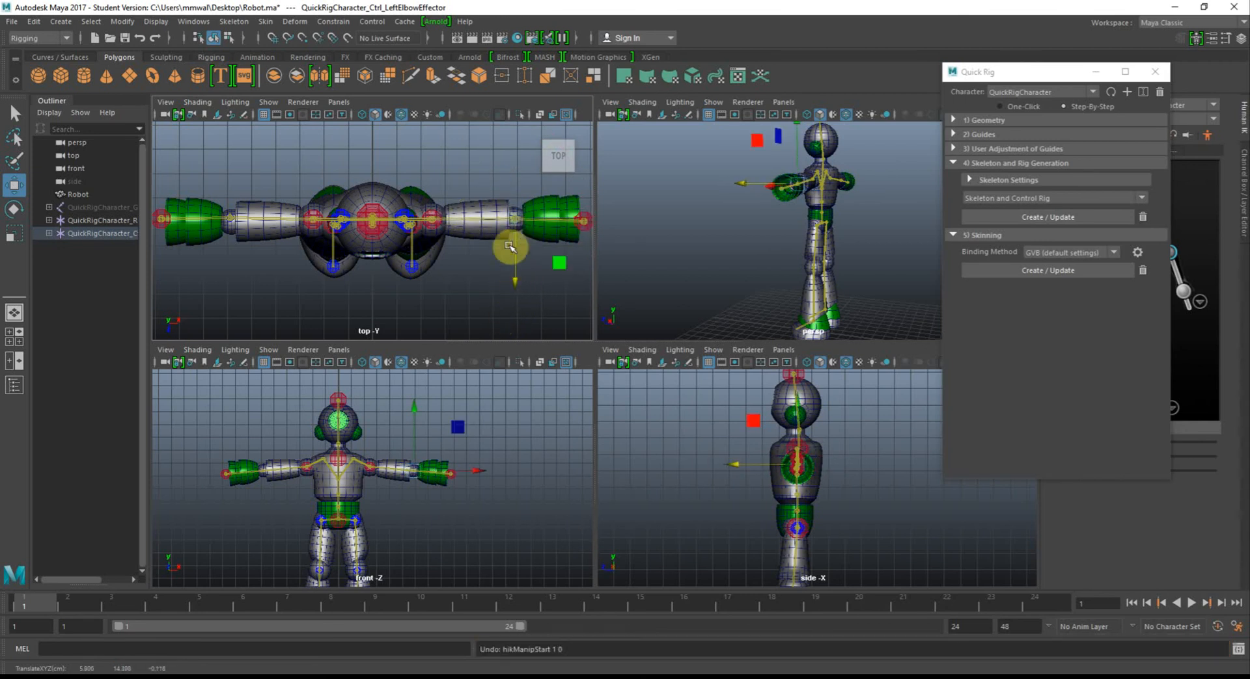
left_click_drag(515, 220, 515, 219)
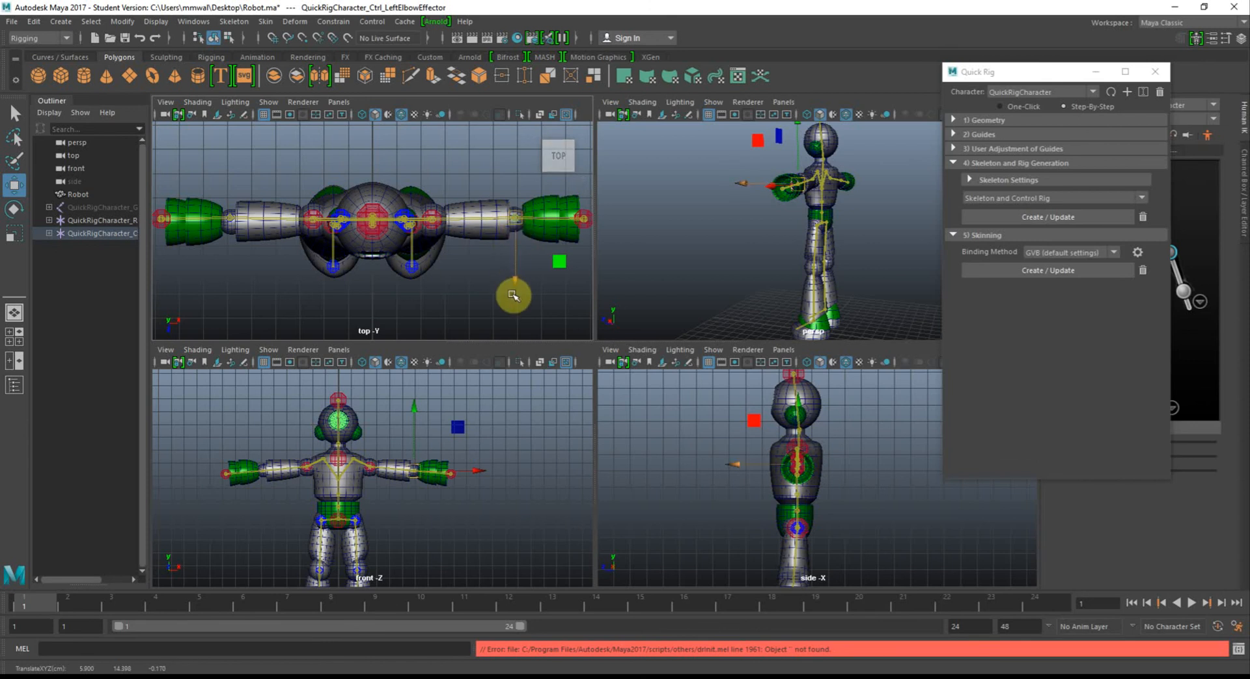
left_click(13, 209)
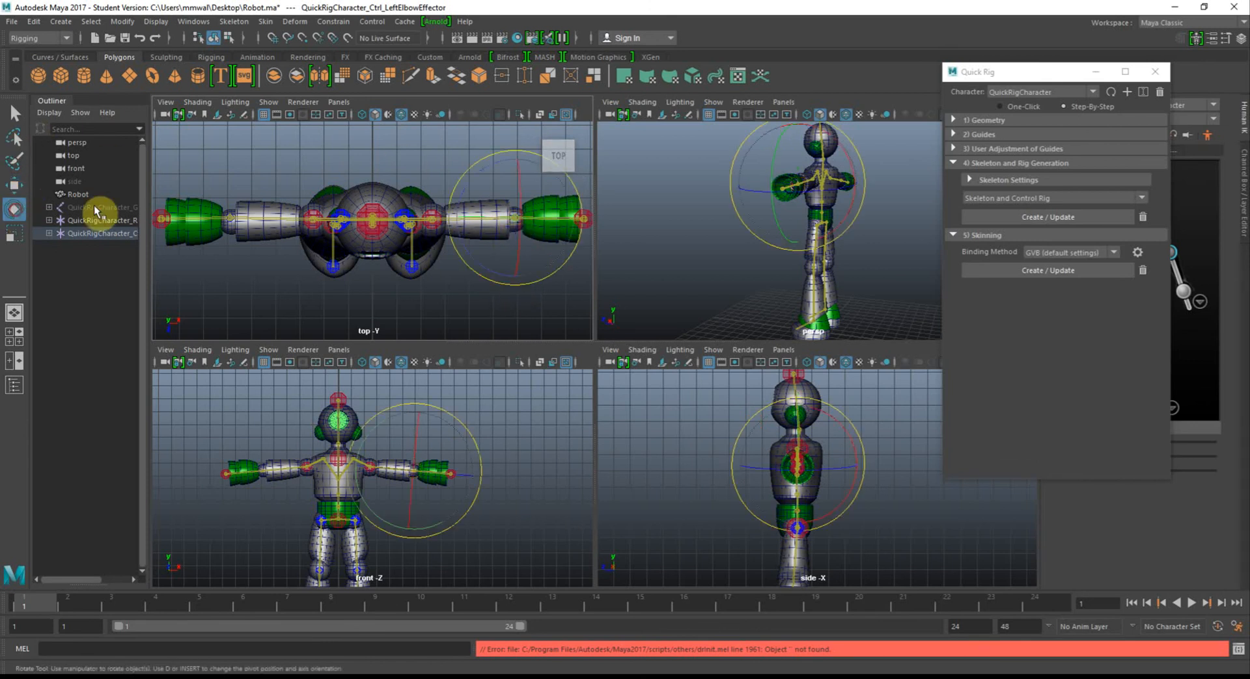
left_click_drag(514, 152, 496, 195)
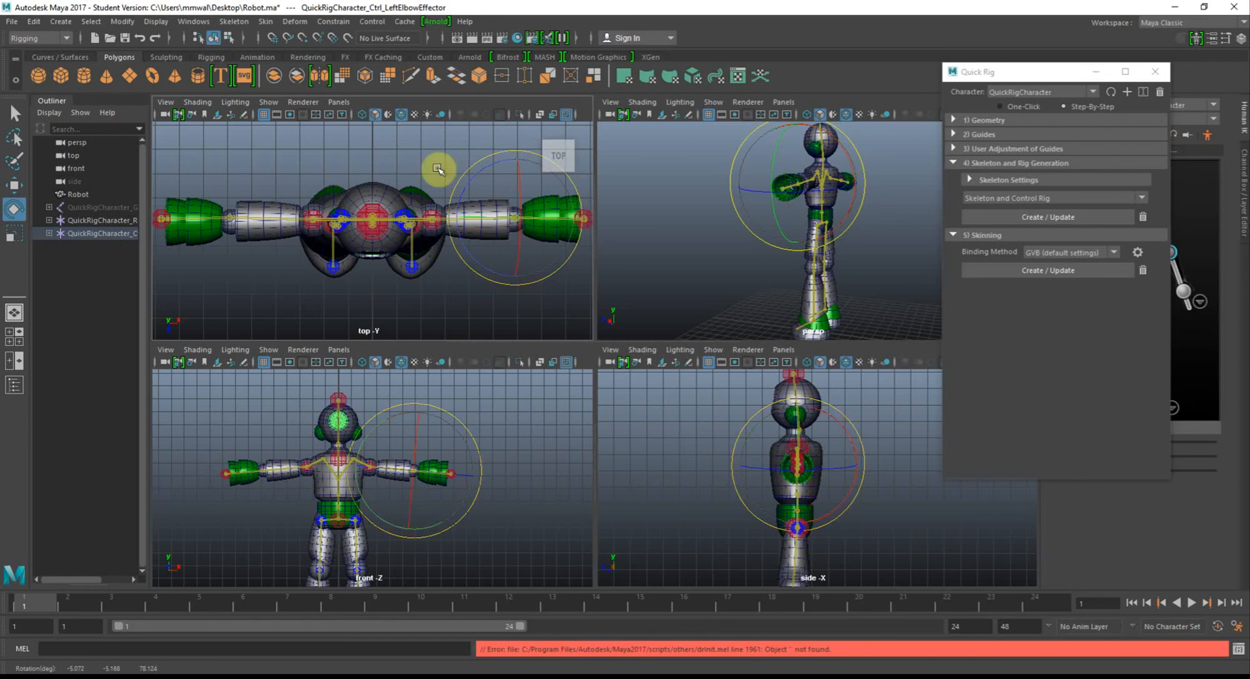
Select the right arm control and the left arm control of the rig in the top view.
left_click(14, 114)
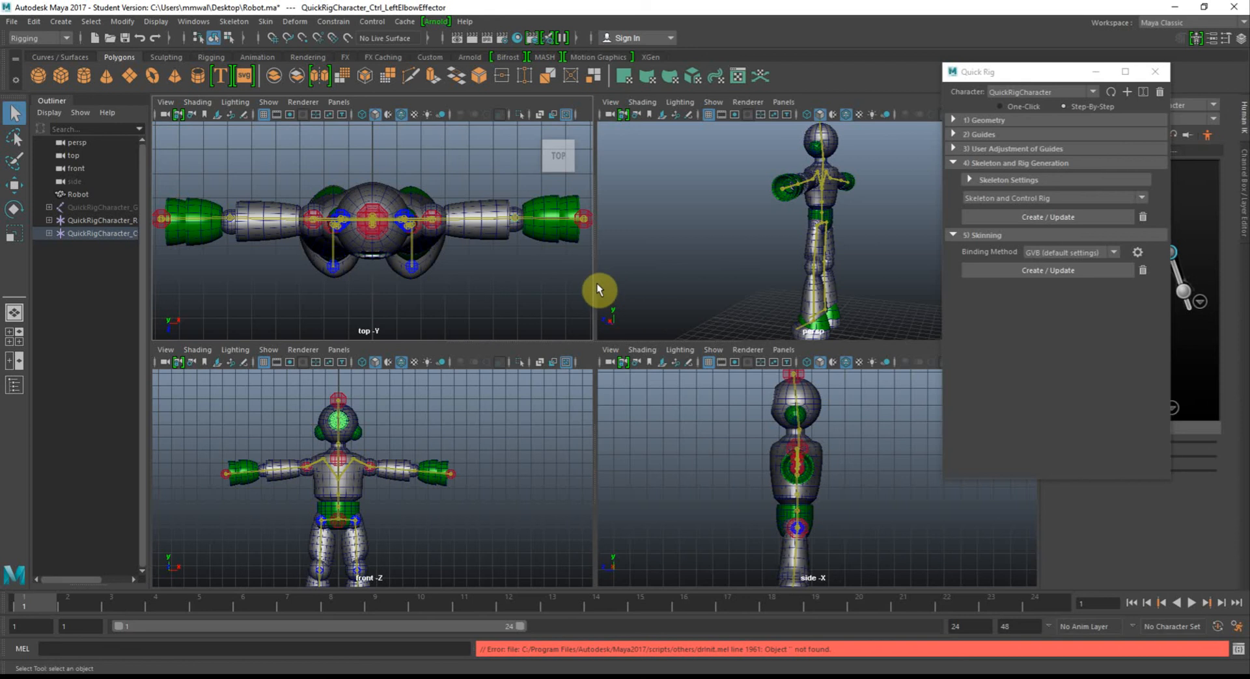
left_click(495, 211)
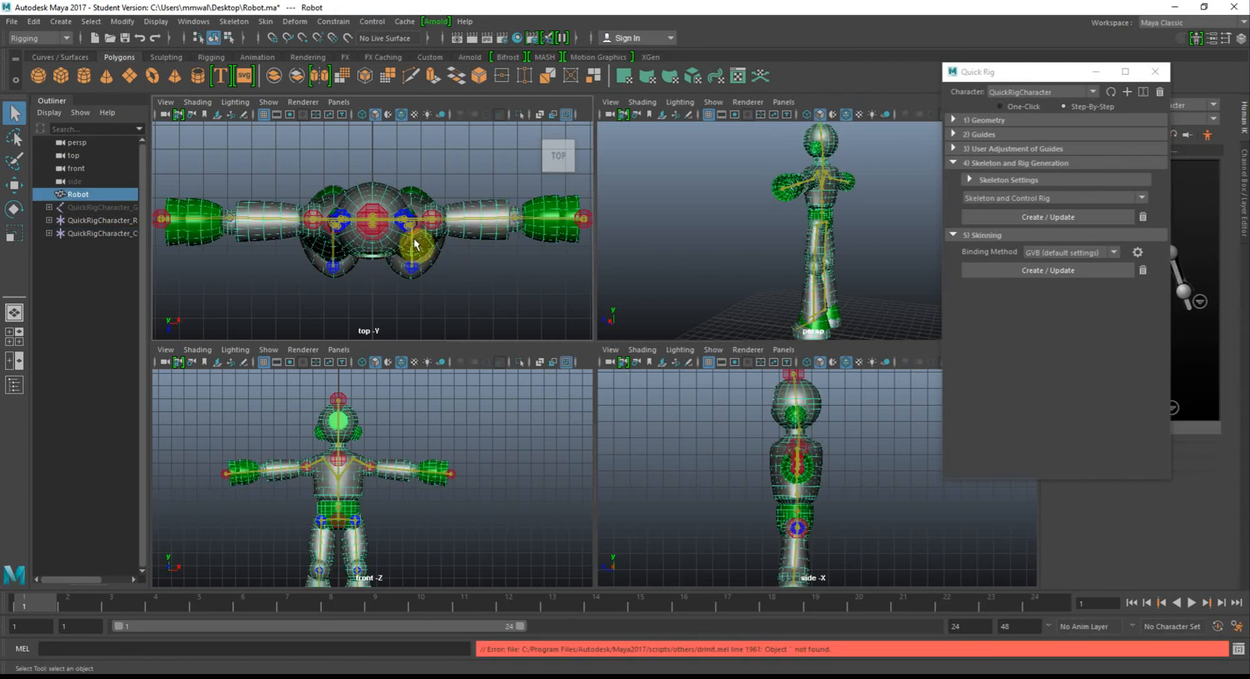
left_click(258, 222)
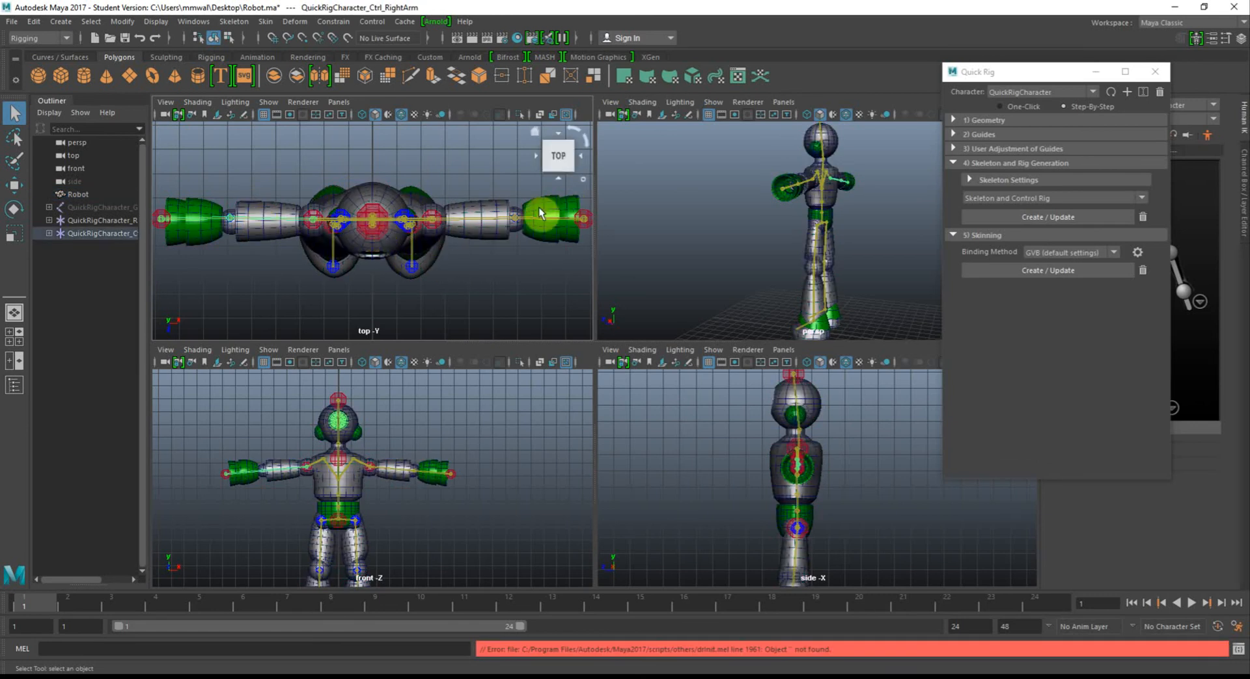
left_click(491, 212)
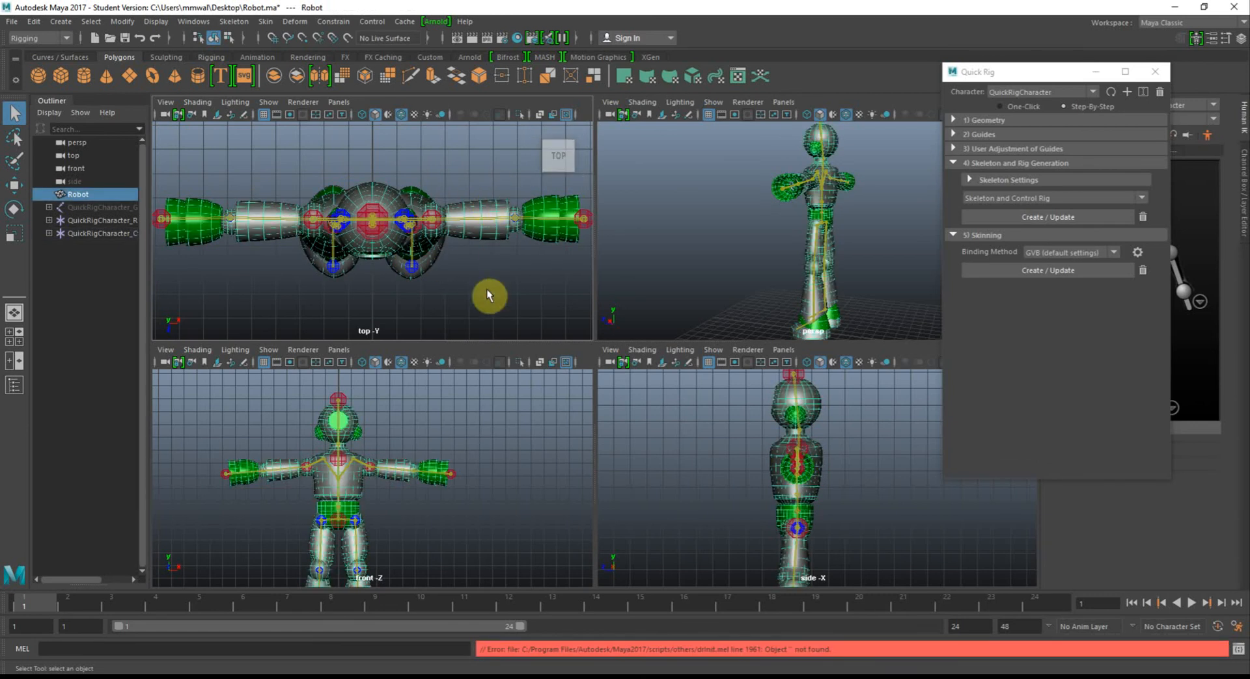
left_click(474, 225)
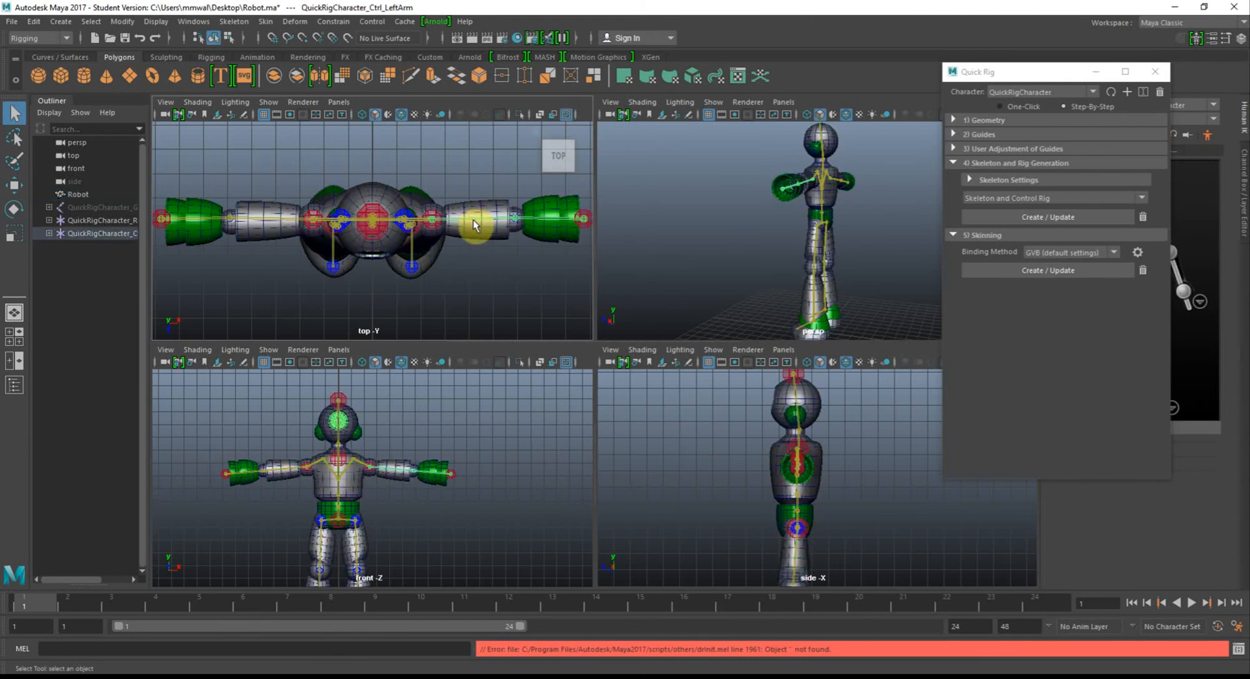